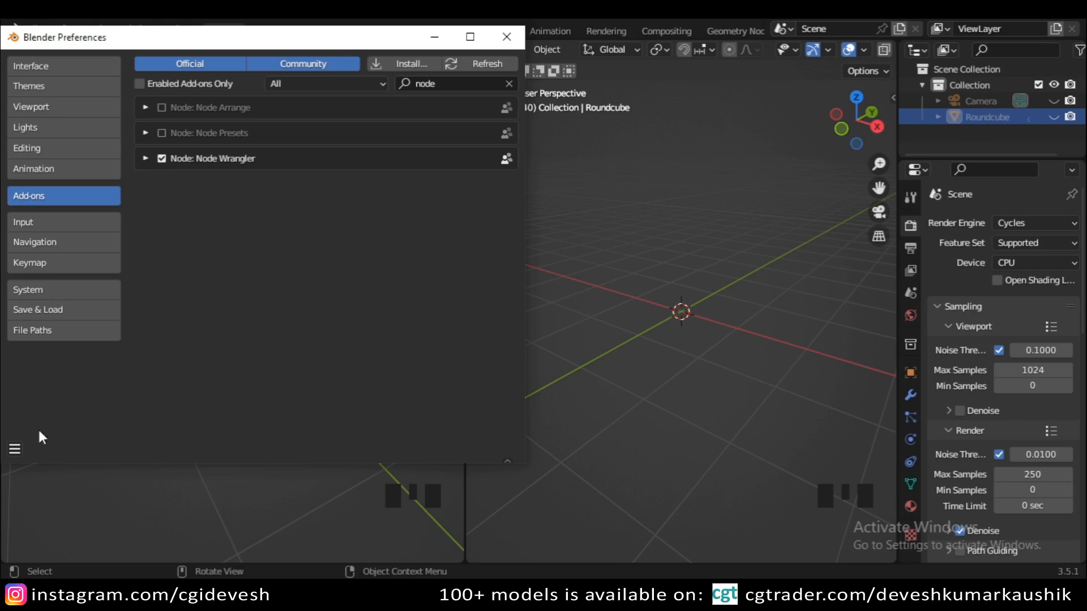
Save the current preferences with the Node Wrangler add-on enabled and close the preferences window.
click(15, 449)
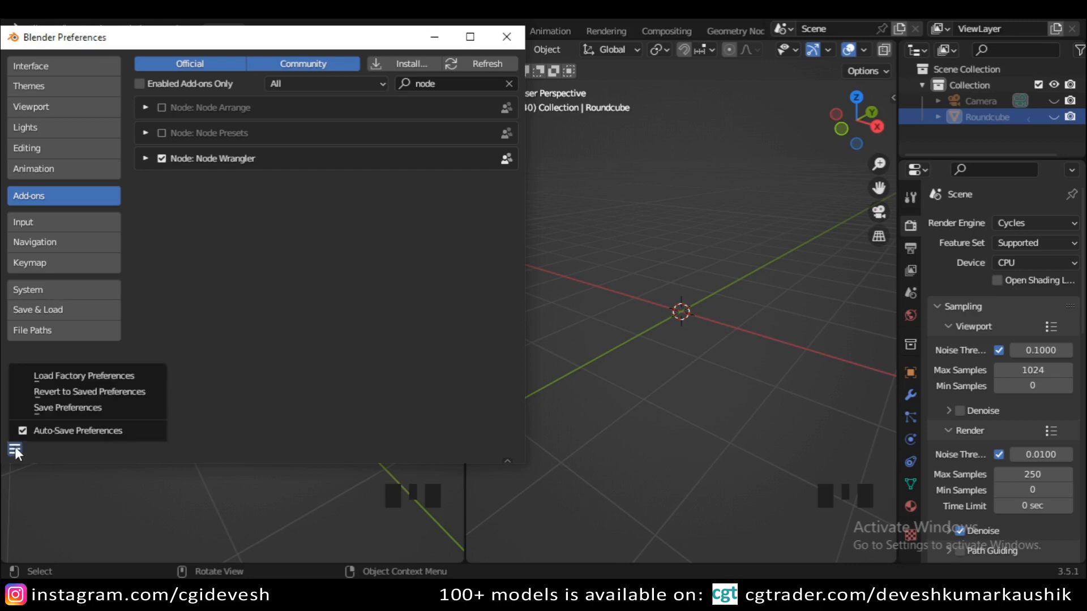
click(84, 403)
click(501, 37)
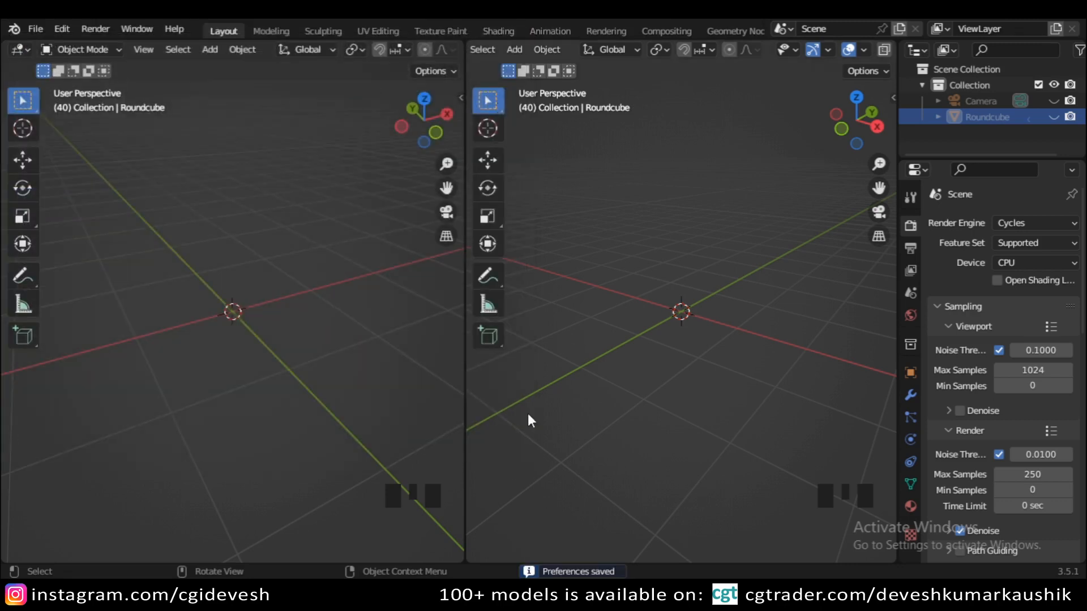
Unhide the Roundcube object so that it shows in the viewports.
click(1054, 116)
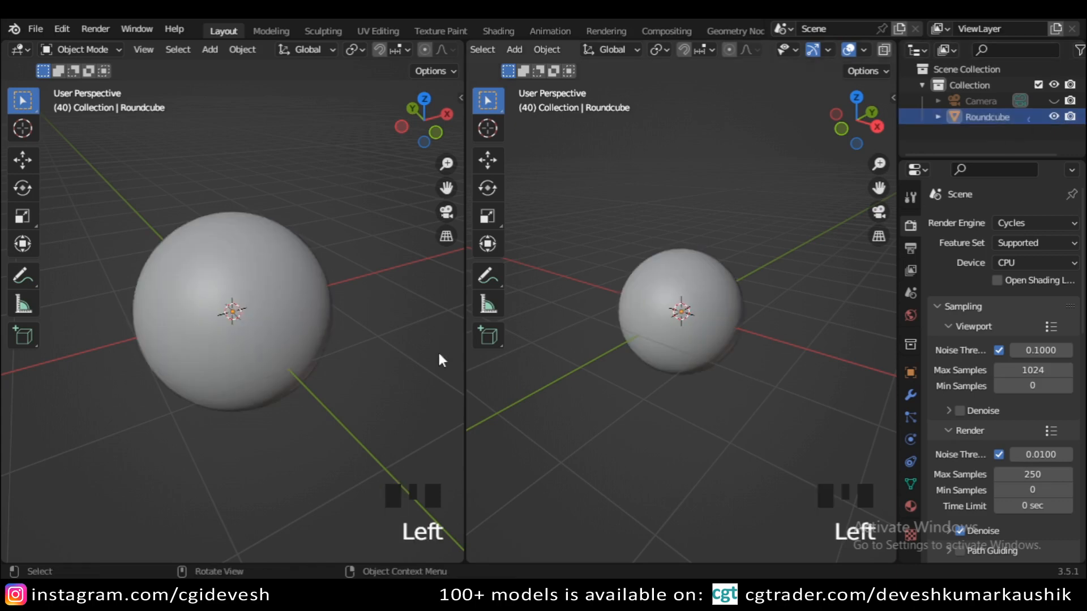
scroll(693, 363, down, 2)
scroll(601, 365, up, 1)
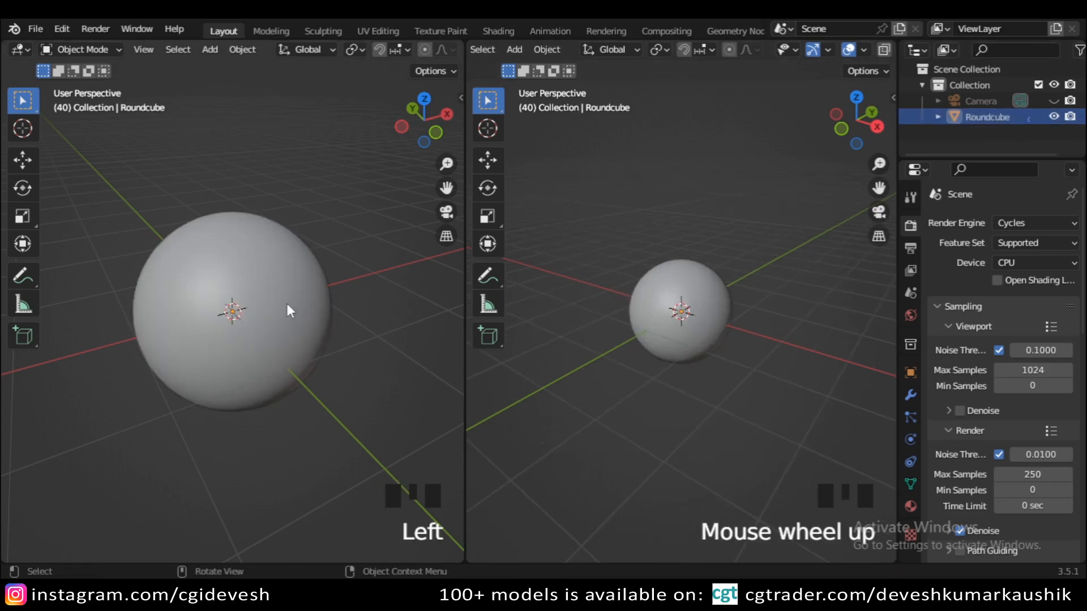
Place the 3D cursor in empty space beside the sphere and add a Round Cube mesh there.
scroll(294, 325, down, 6)
shift+middle_drag(310, 316, 266, 292)
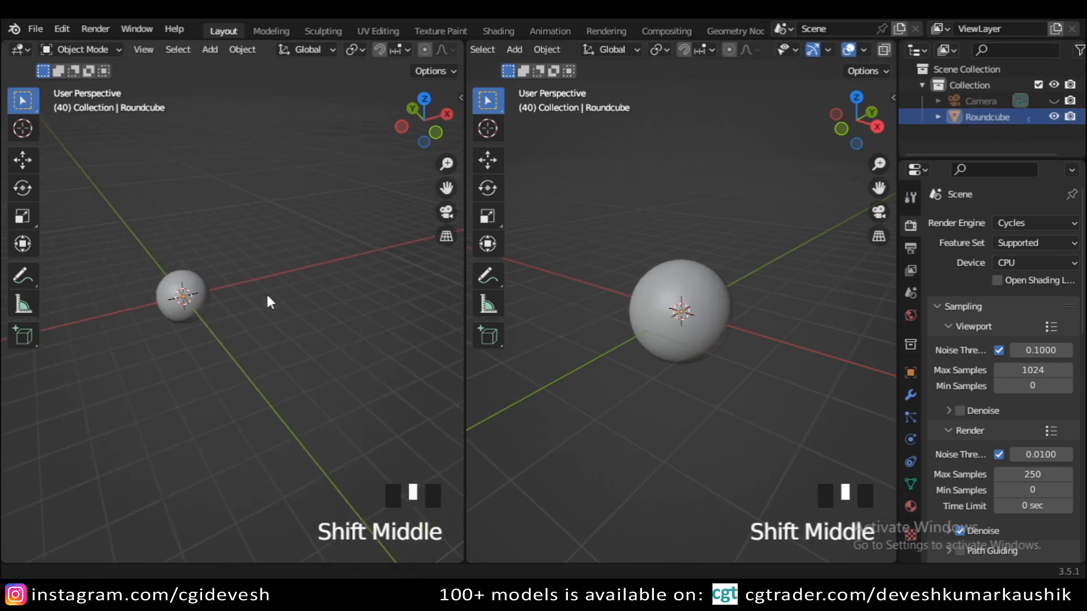
shift+right_click(260, 233)
key(shift+a)
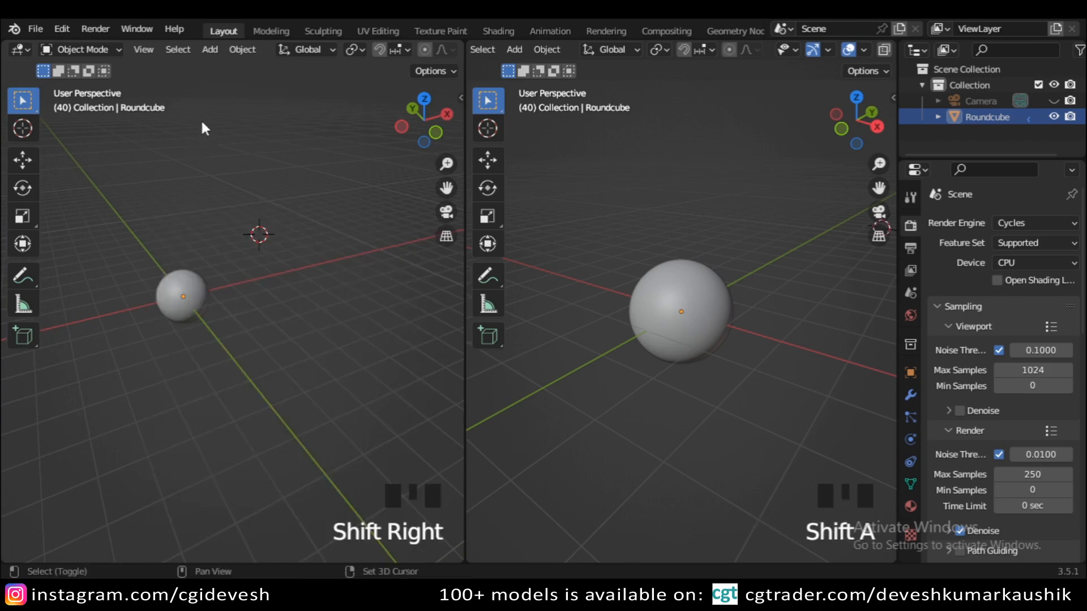
key(shift+a)
mouse_move(202, 123)
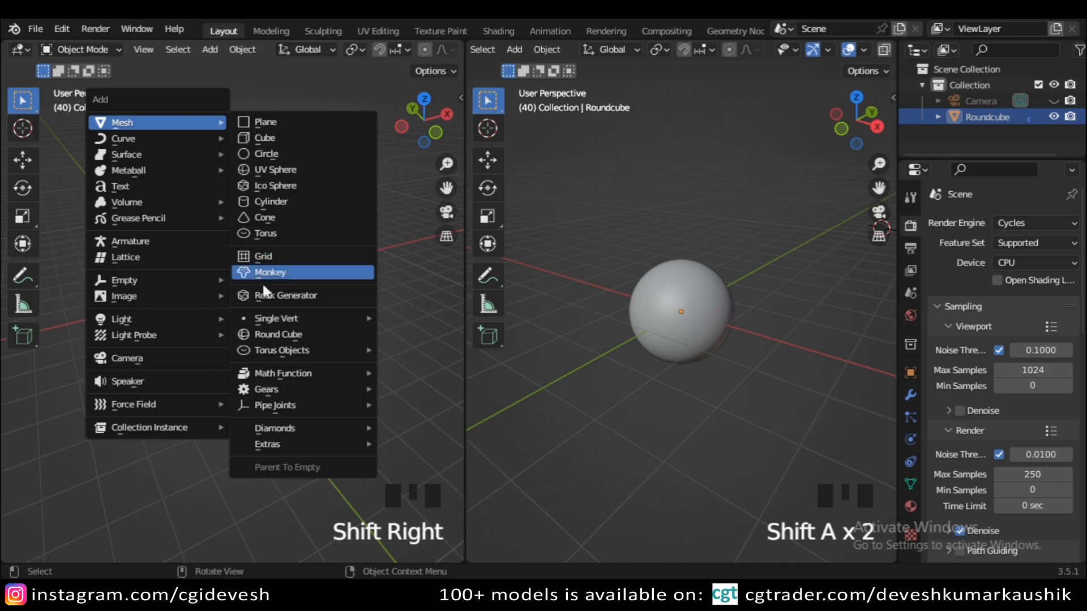
click(276, 336)
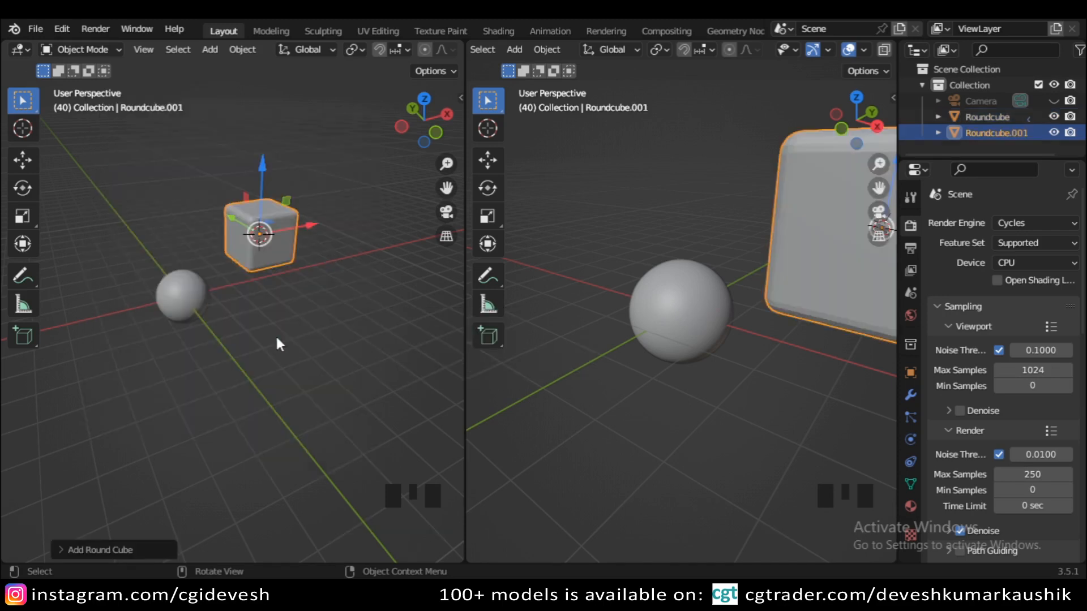
Apply the Quadsphere operator preset to the newly added round cube and deselect it.
scroll(333, 214, up, 2)
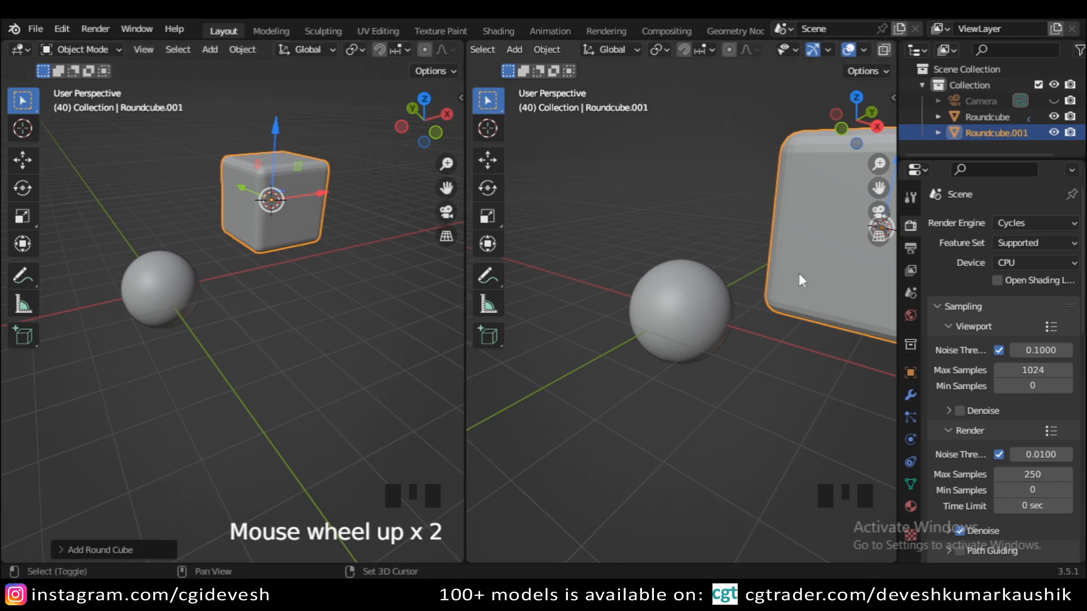
shift+middle_drag(799, 273, 680, 313)
scroll(681, 308, down, 2)
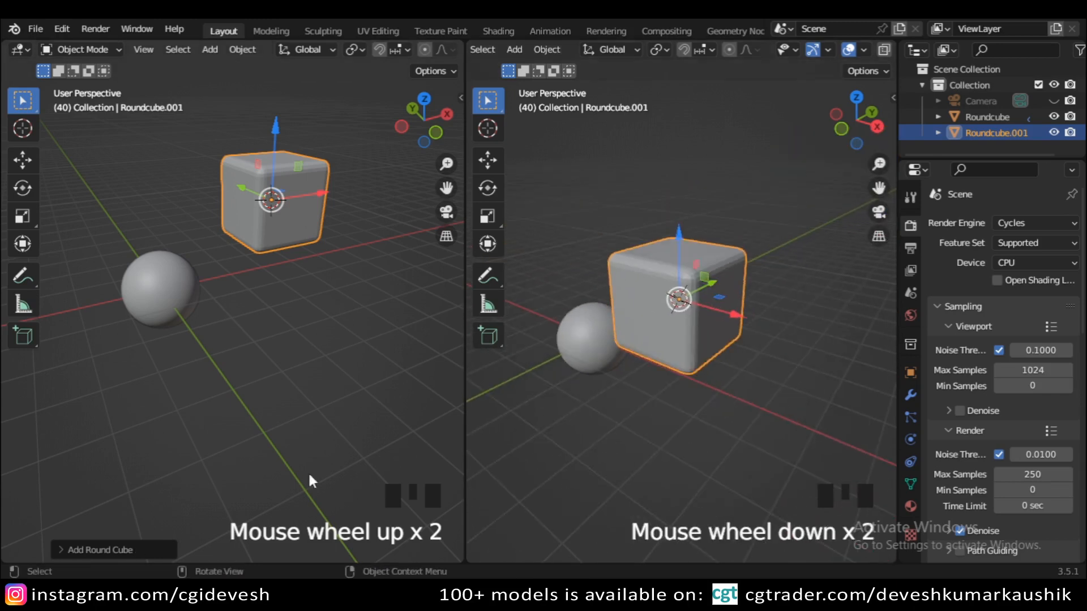
click(129, 550)
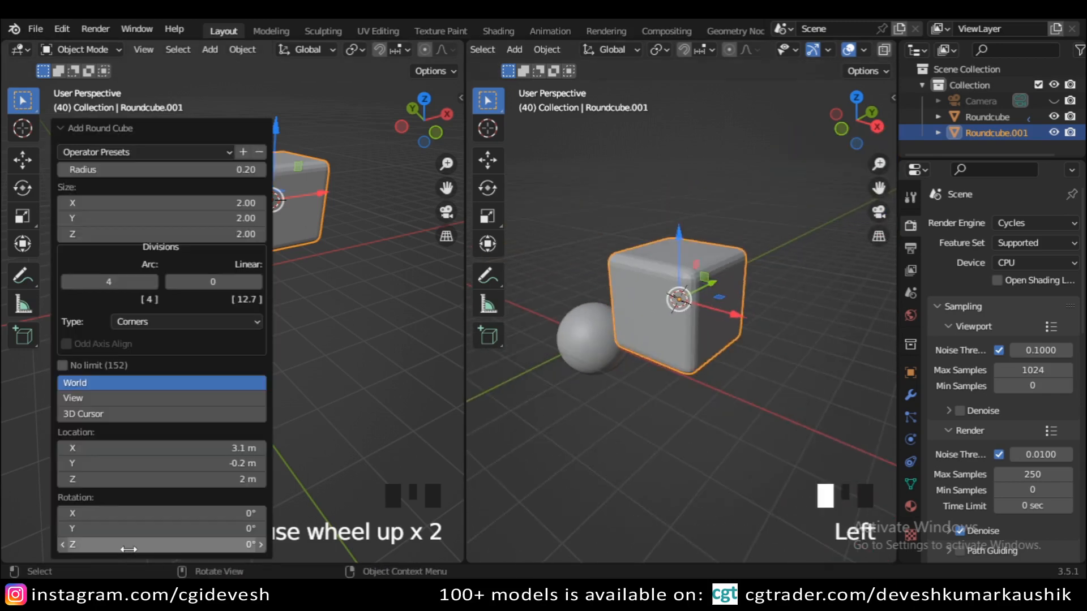
click(134, 154)
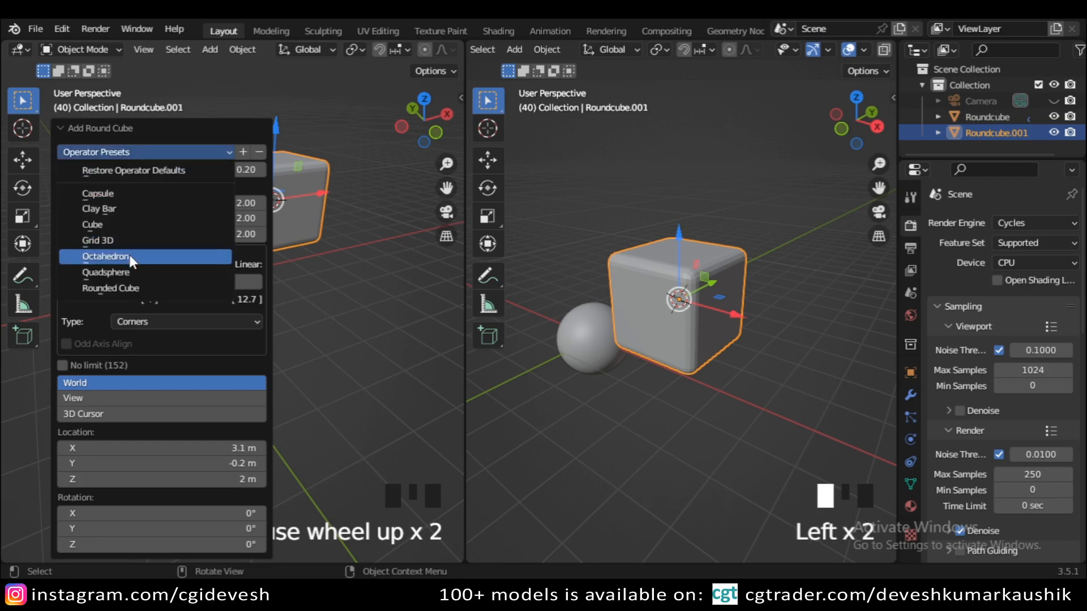
click(124, 272)
scroll(742, 345, up, 2)
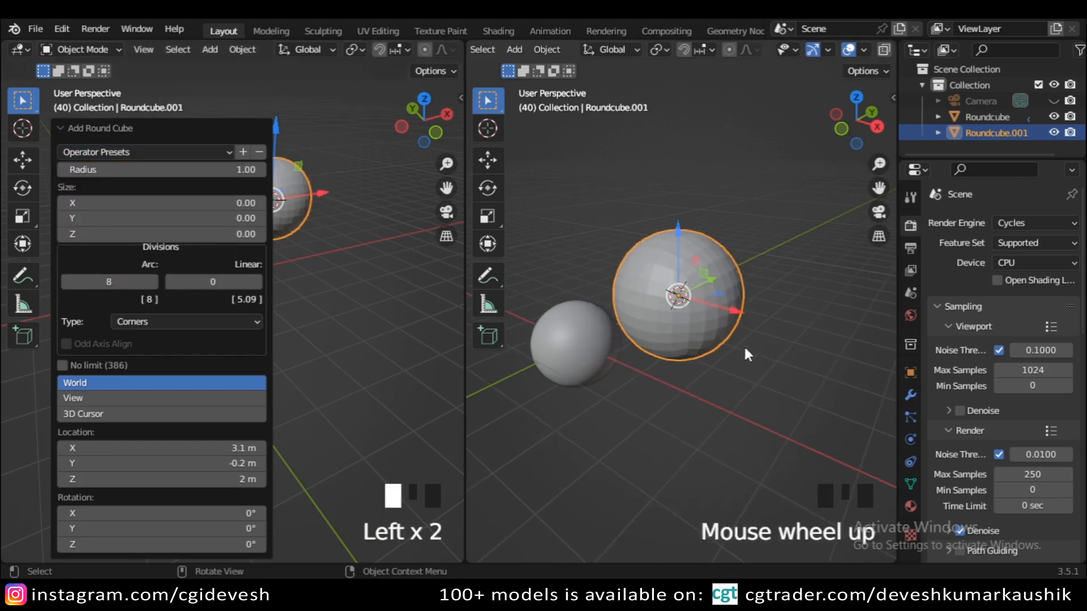
click(365, 307)
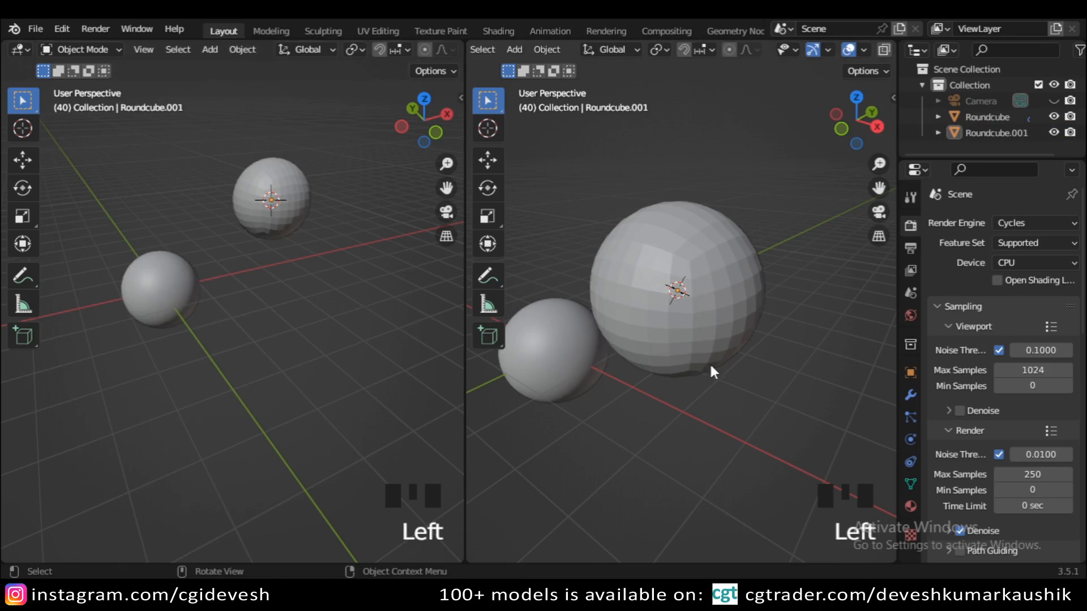
Select the new quad sphere and show its modifier settings.
scroll(708, 351, down, 1)
click(703, 317)
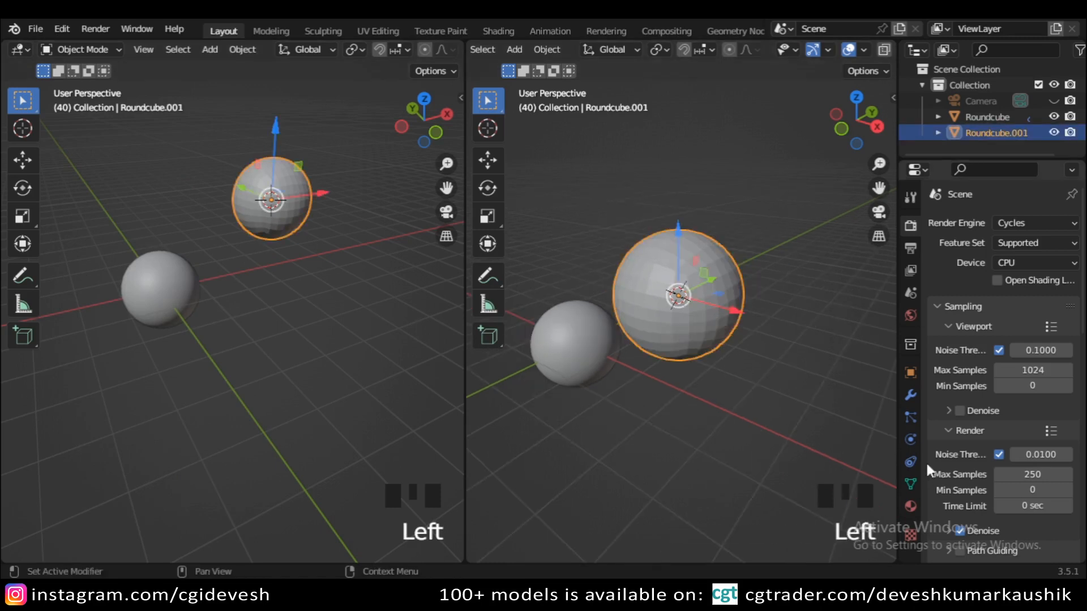
click(909, 396)
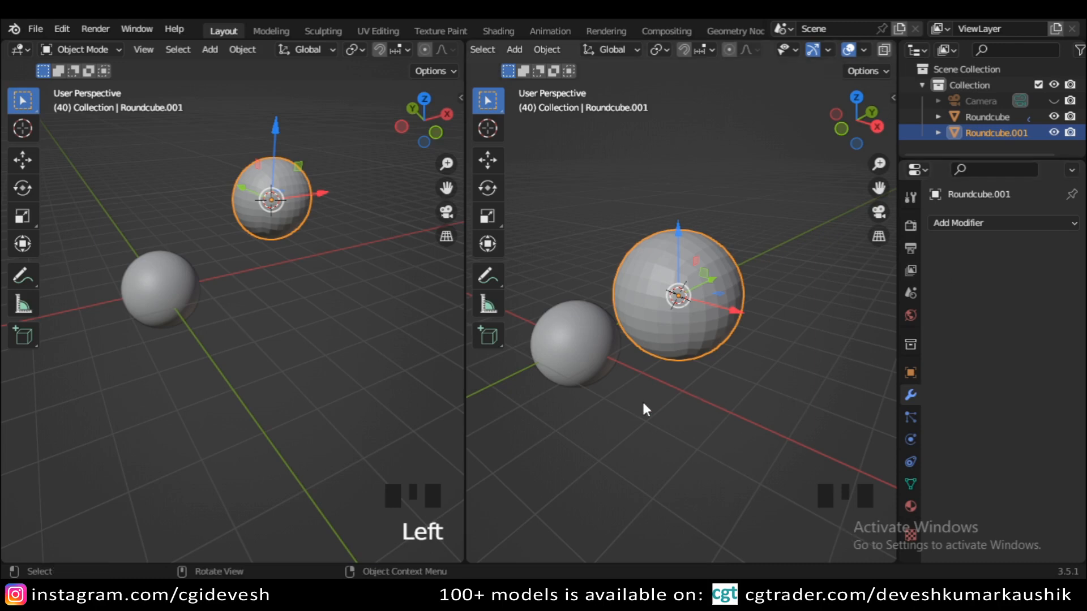
Turn on the wireframe overlay in the second viewport to show the edges of both spheres.
middle_drag(642, 399, 689, 395)
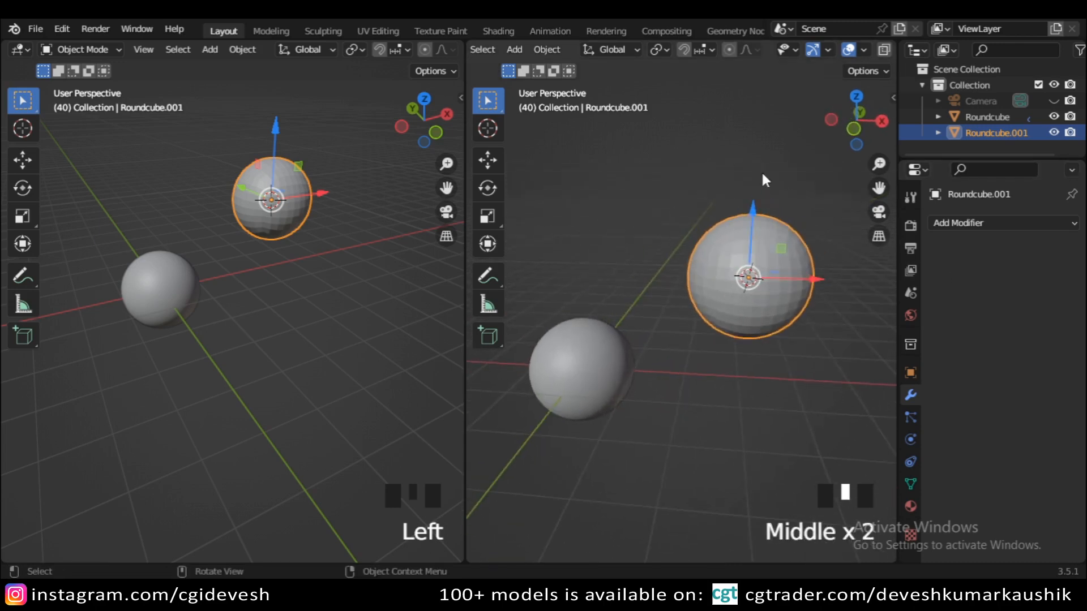
scroll(839, 50, down, 2)
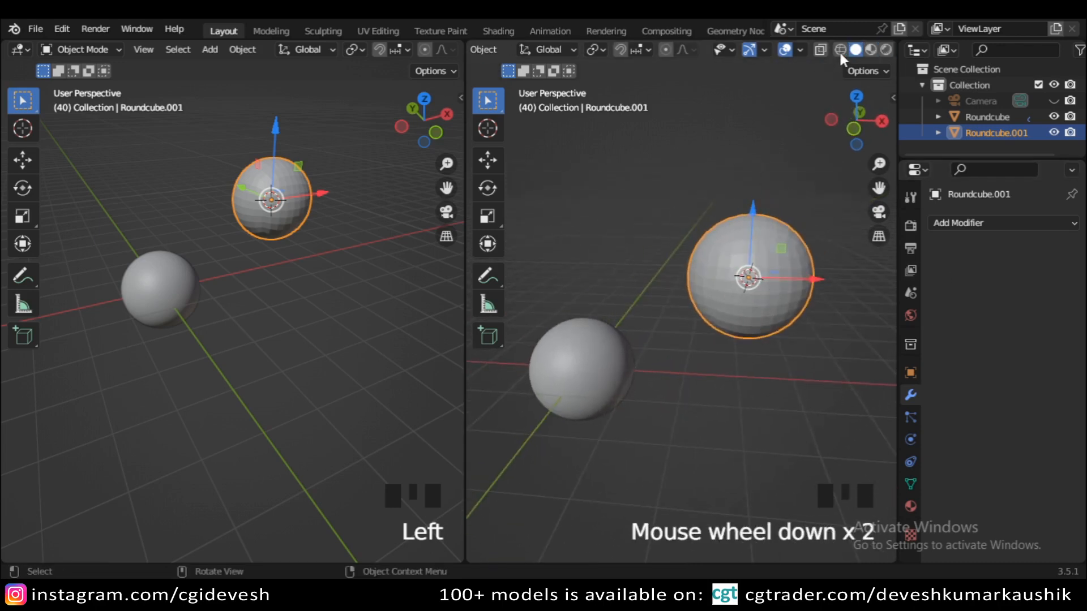
click(800, 48)
click(702, 319)
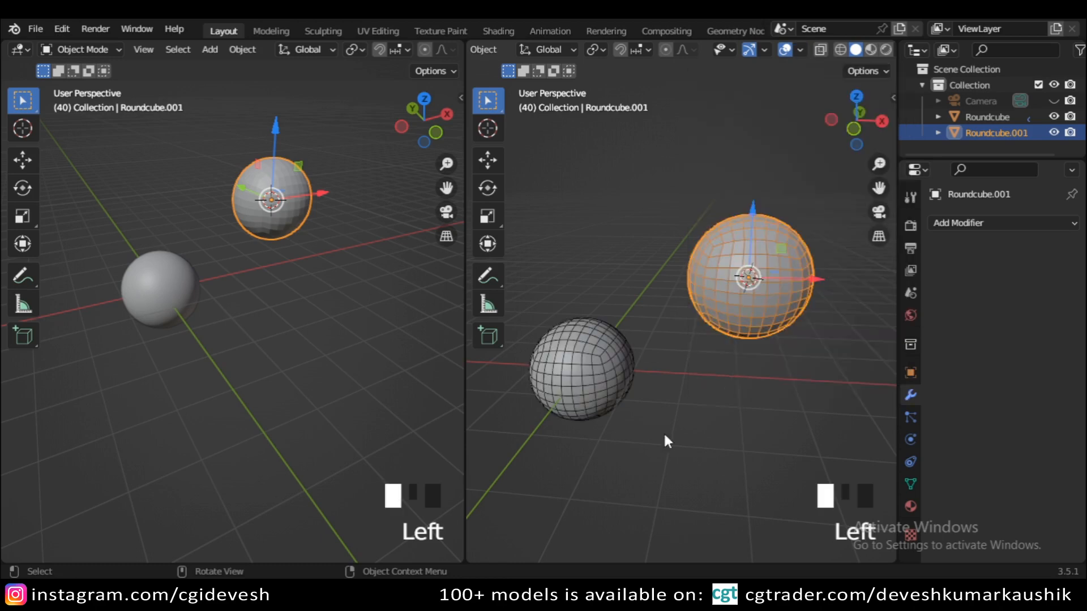
click(718, 408)
Delete the newly added quad sphere, keeping the original Roundcube.
scroll(752, 374, up, 2)
middle_drag(777, 350, 757, 335)
click(756, 327)
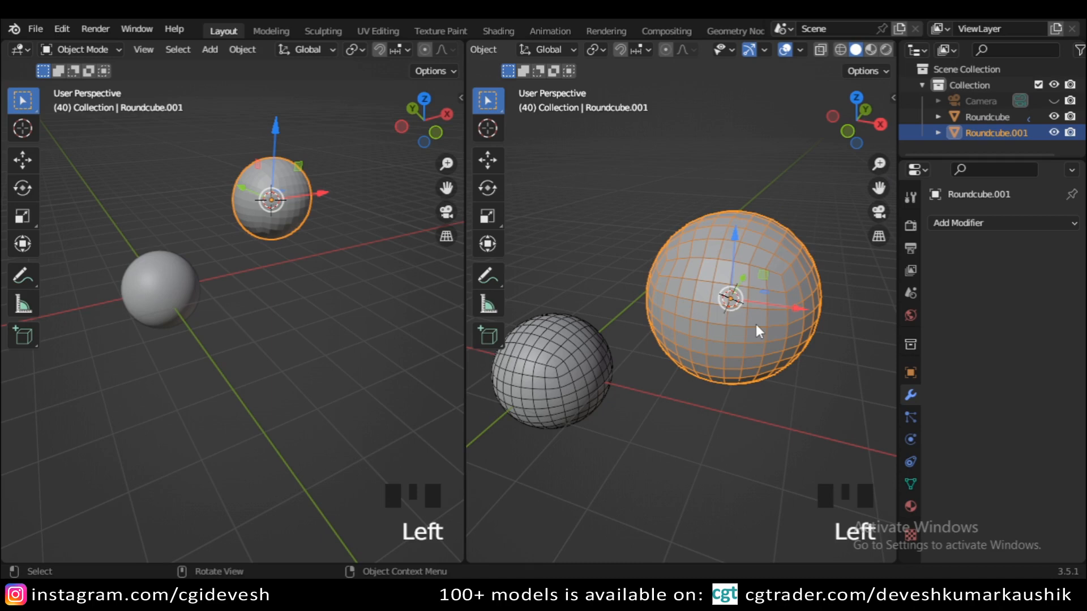
key(Delete)
Select the original sphere and examine its Subdivision modifier settings and where Subdivision Surface is found among the available modifiers.
click(599, 376)
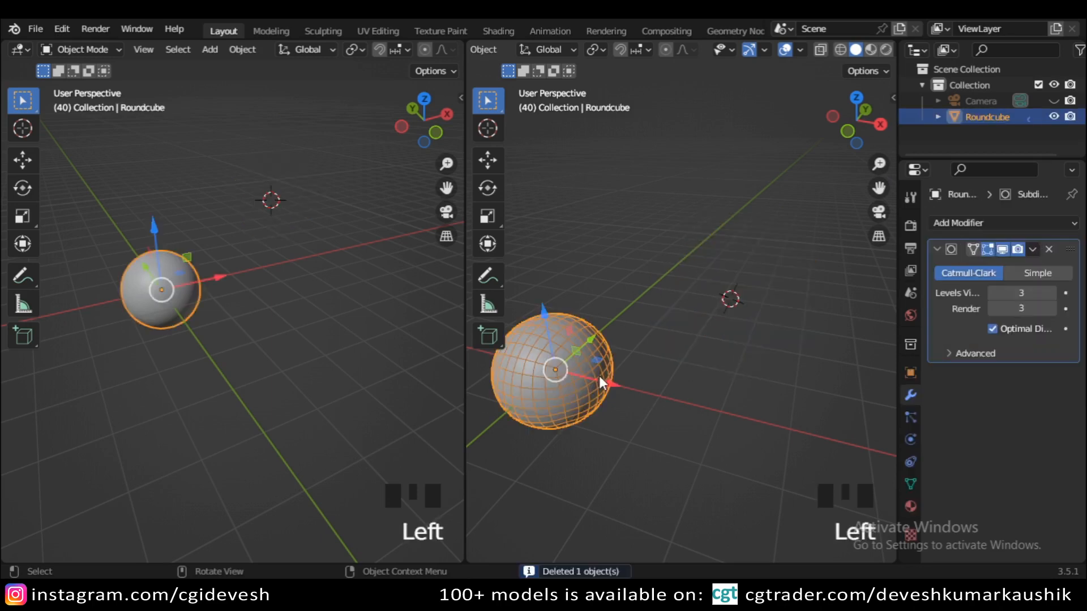
shift+middle_drag(627, 432, 719, 362)
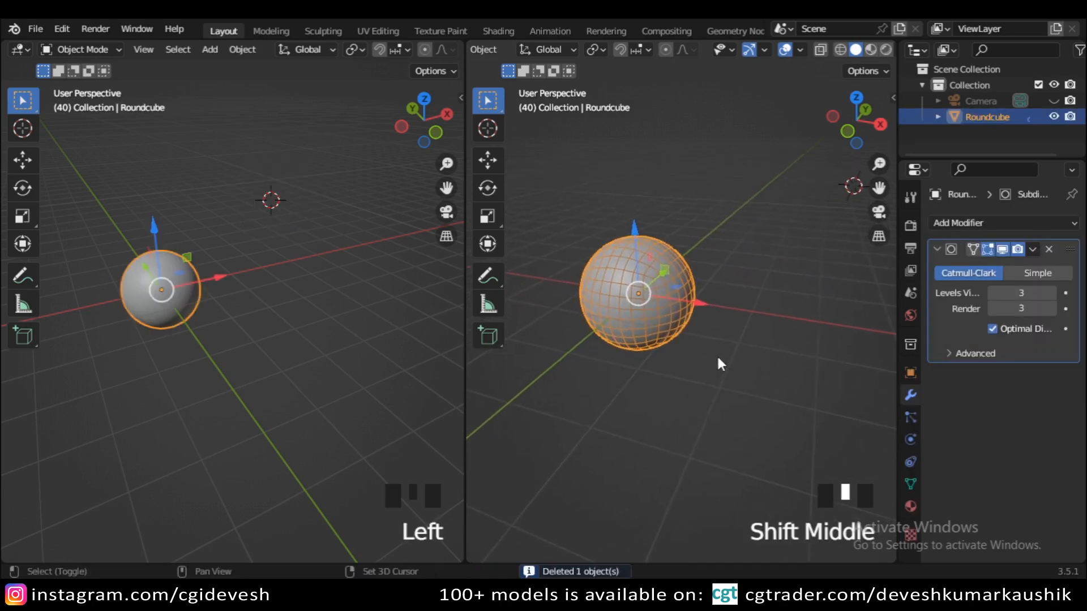
drag(900, 344, 836, 315)
click(945, 223)
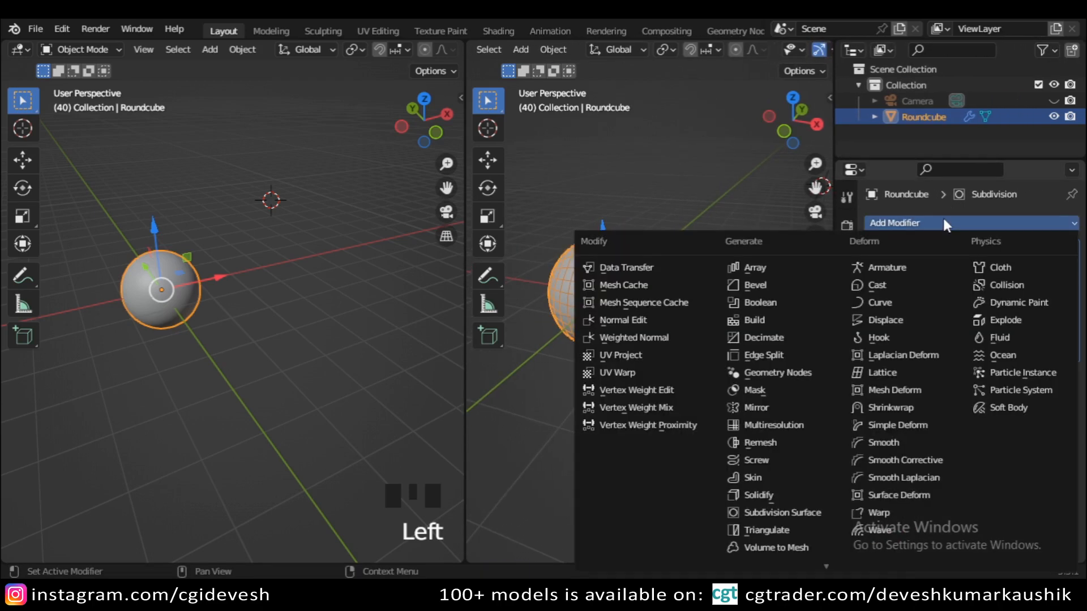
click(780, 513)
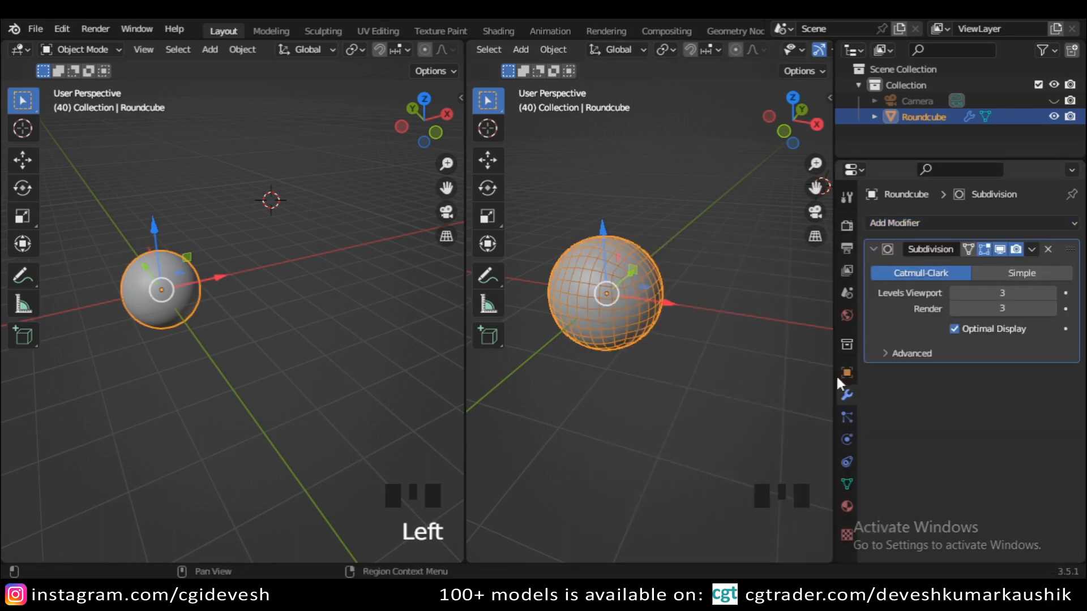
drag(831, 329, 877, 333)
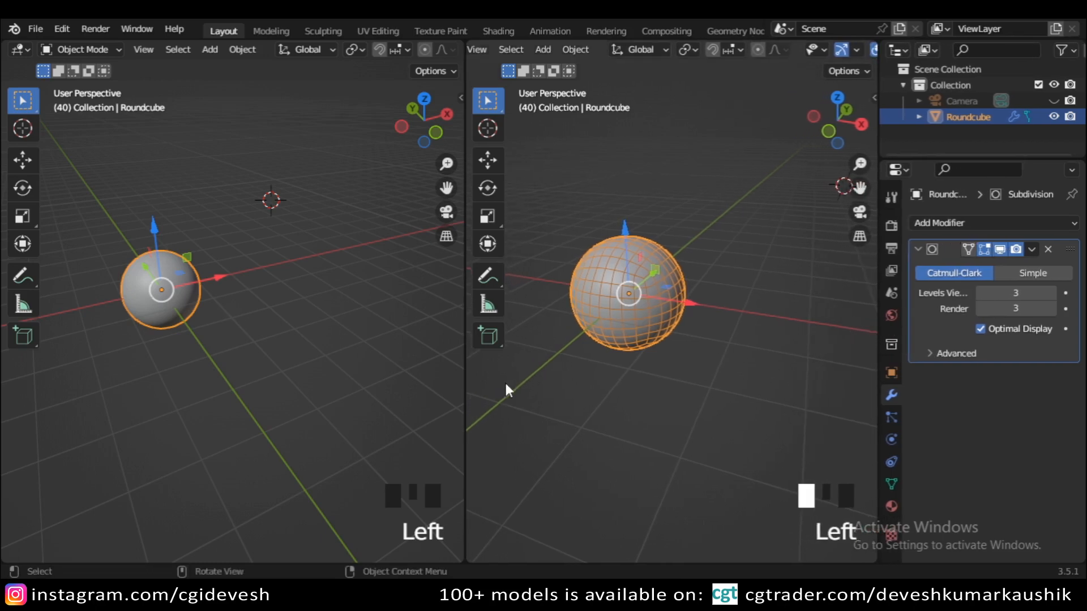
Examine the sphere's mesh topology in Edit Mode and return to Object Mode.
scroll(659, 355, down, 1)
scroll(781, 343, up, 3)
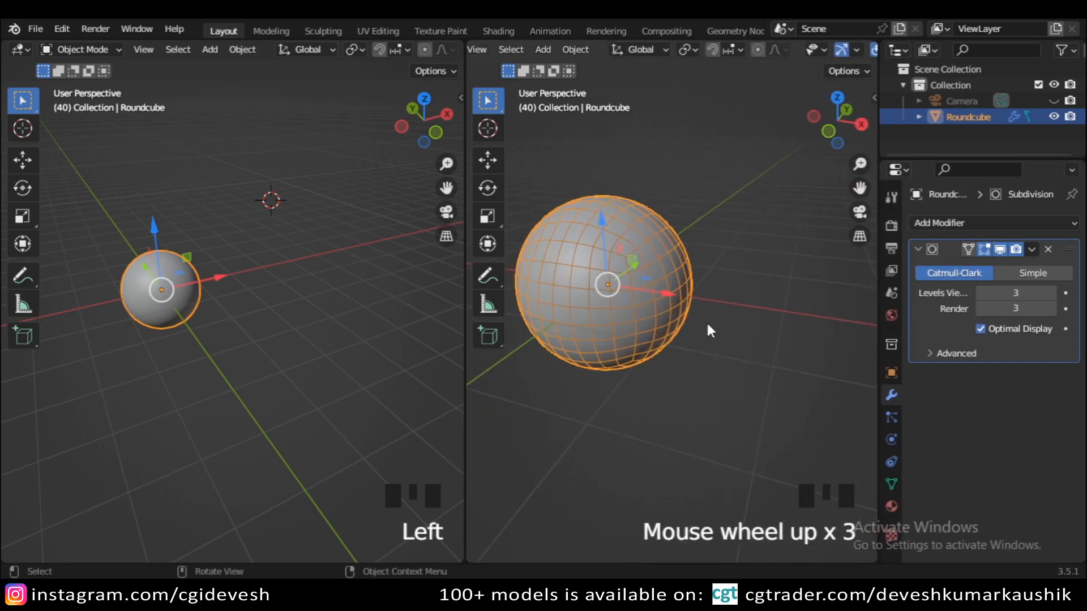
key(Tab)
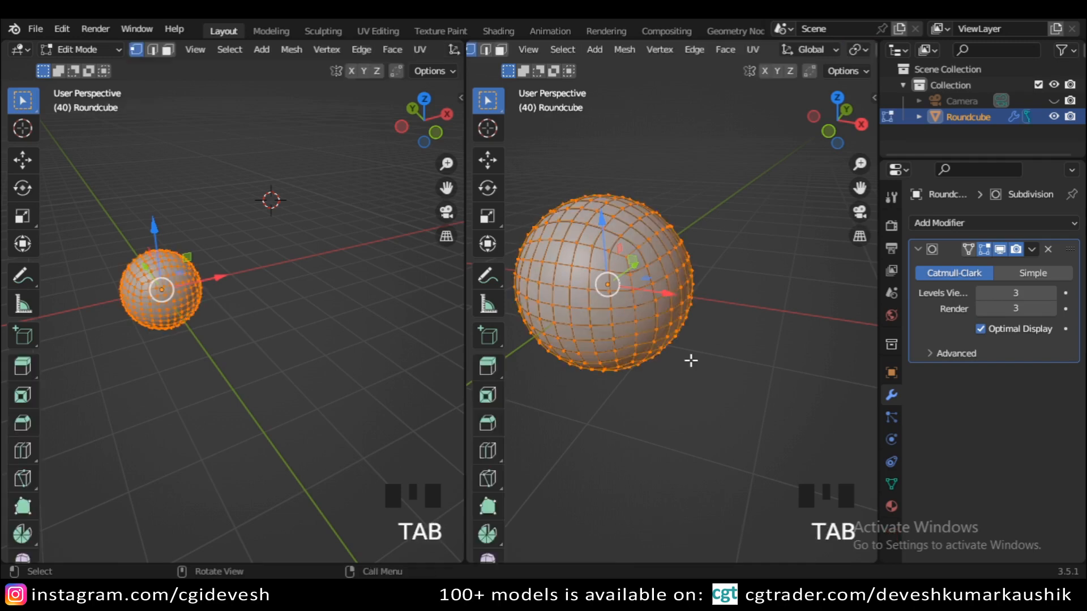
key(Tab)
Turn off the wireframe overlay in the second viewport.
scroll(843, 52, down, 4)
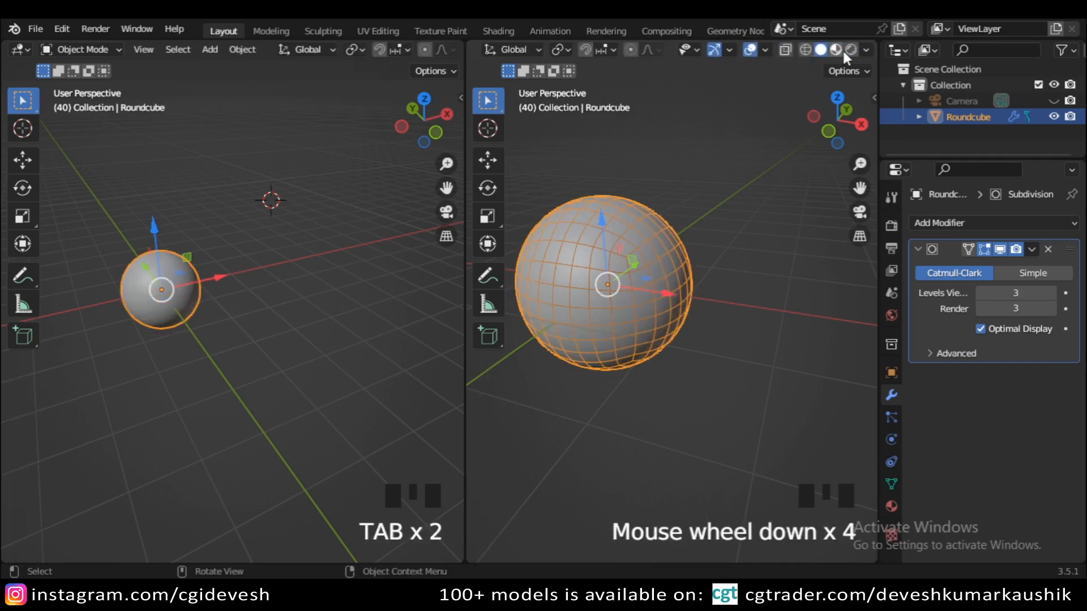
click(765, 50)
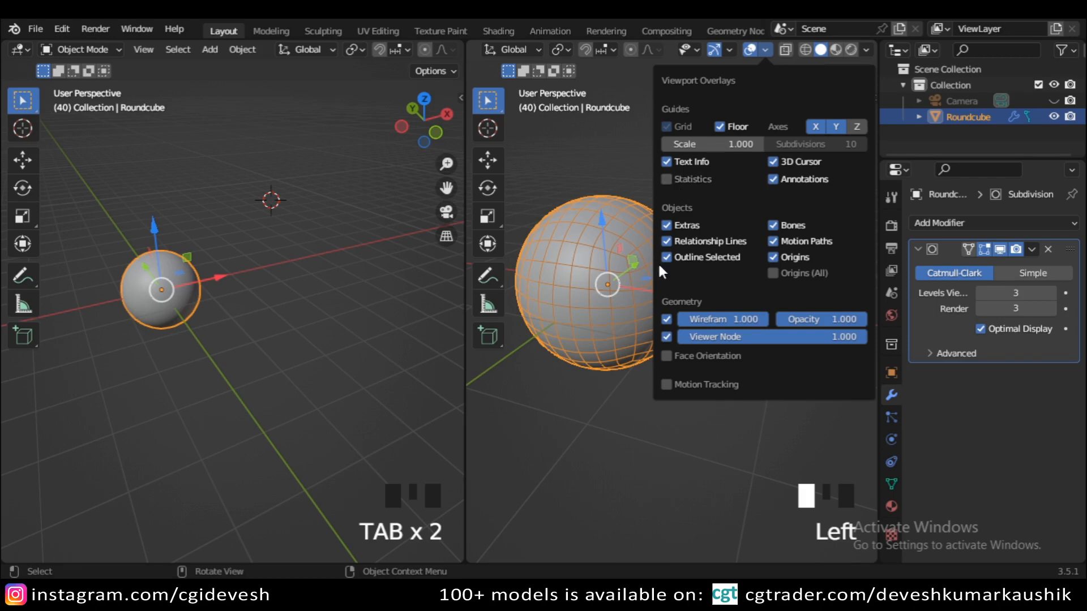
click(666, 319)
Apply Shade Smooth followed by Shade Auto Smooth to the sphere, and deselect it.
right_click(616, 300)
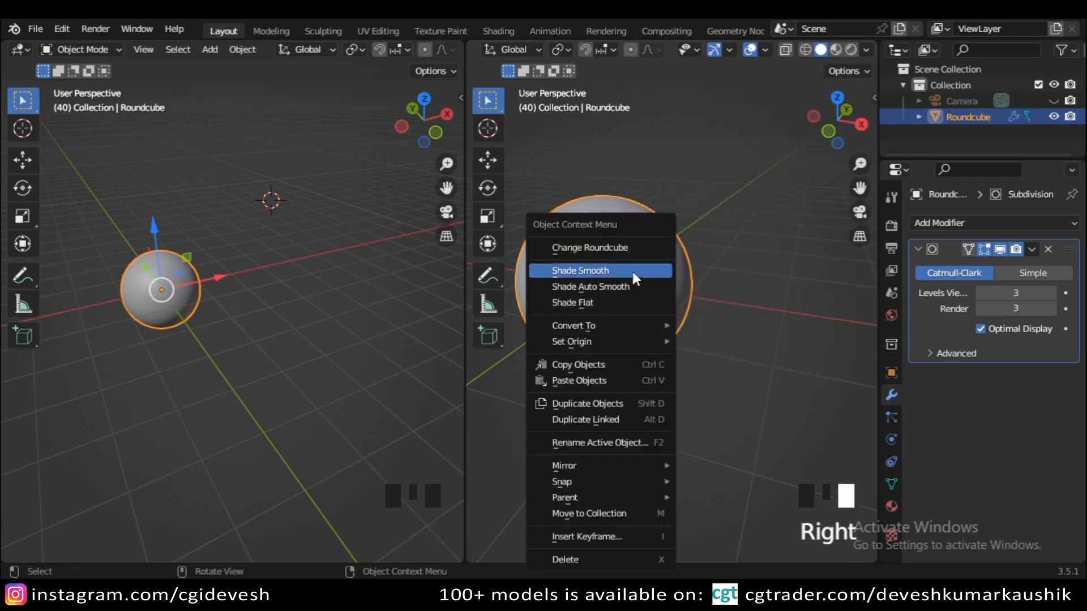
click(631, 270)
right_click(633, 271)
click(620, 287)
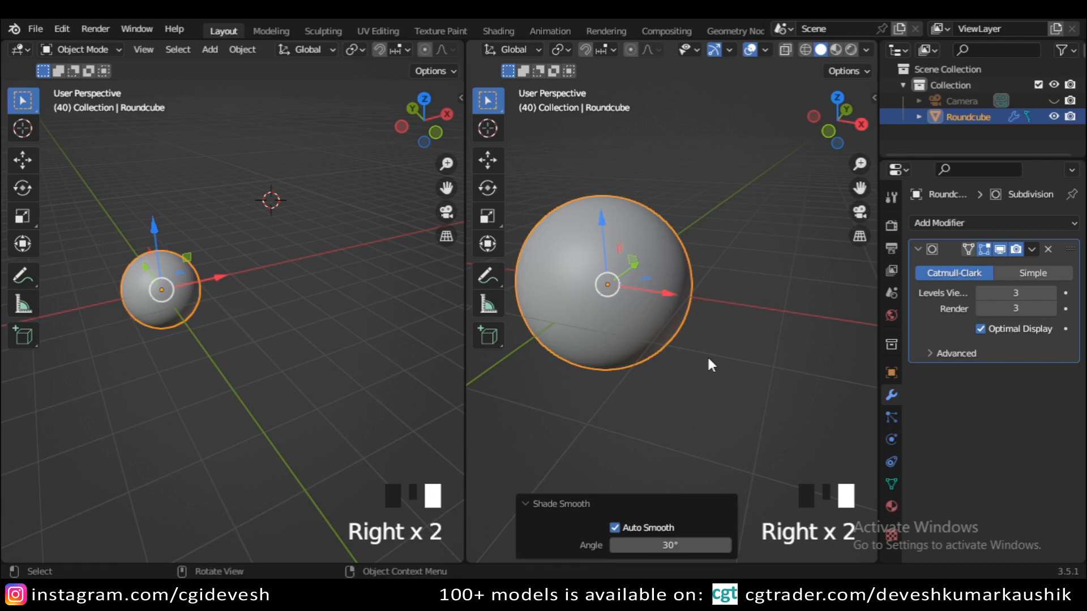
shift+middle_drag(635, 356, 718, 388)
click(771, 287)
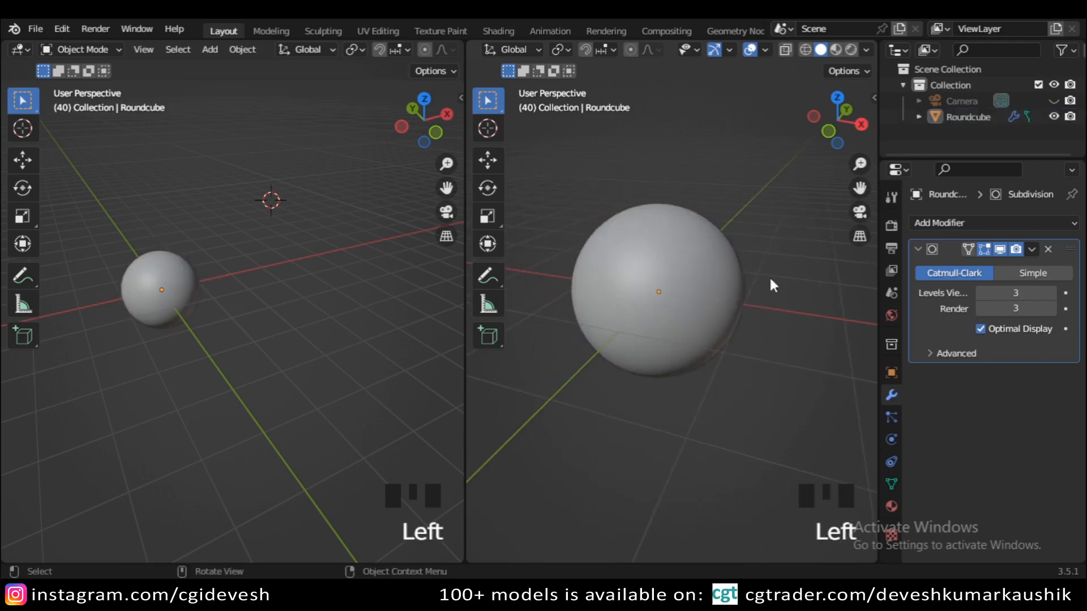
Review the Cycles sampling, film and color management settings, and the world's HDRI surface settings.
scroll(770, 268, up, 1)
scroll(770, 269, down, 2)
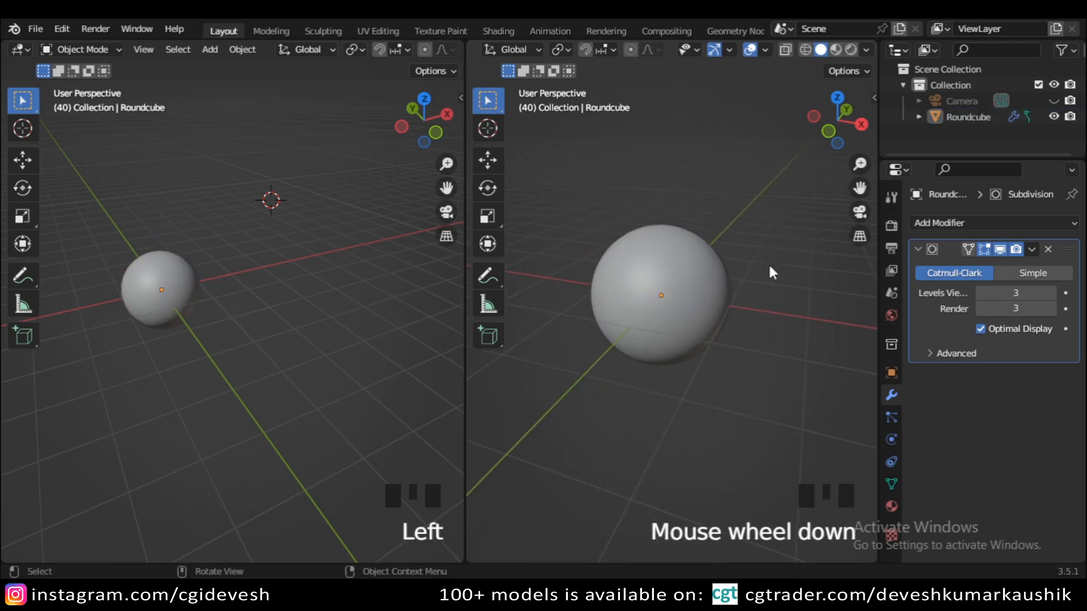
middle_drag(791, 299, 719, 313)
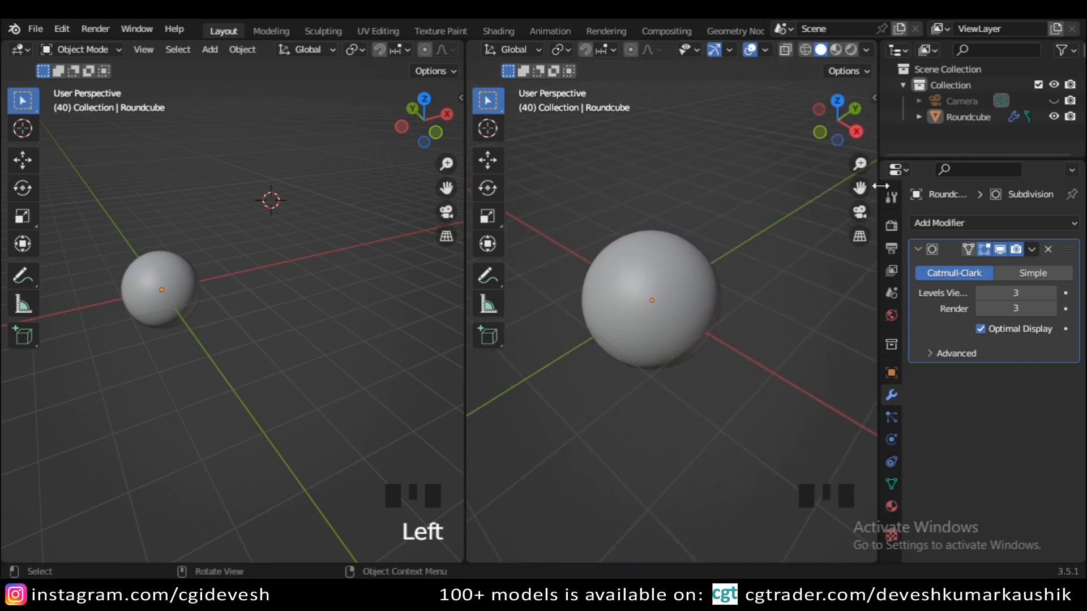
click(891, 225)
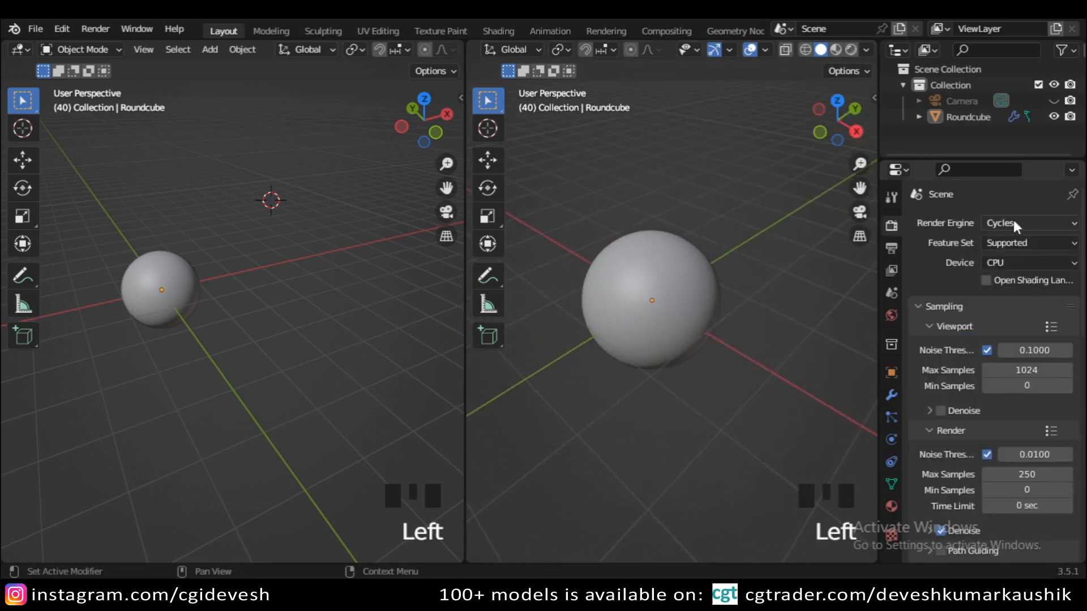
drag(1081, 244, 1081, 464)
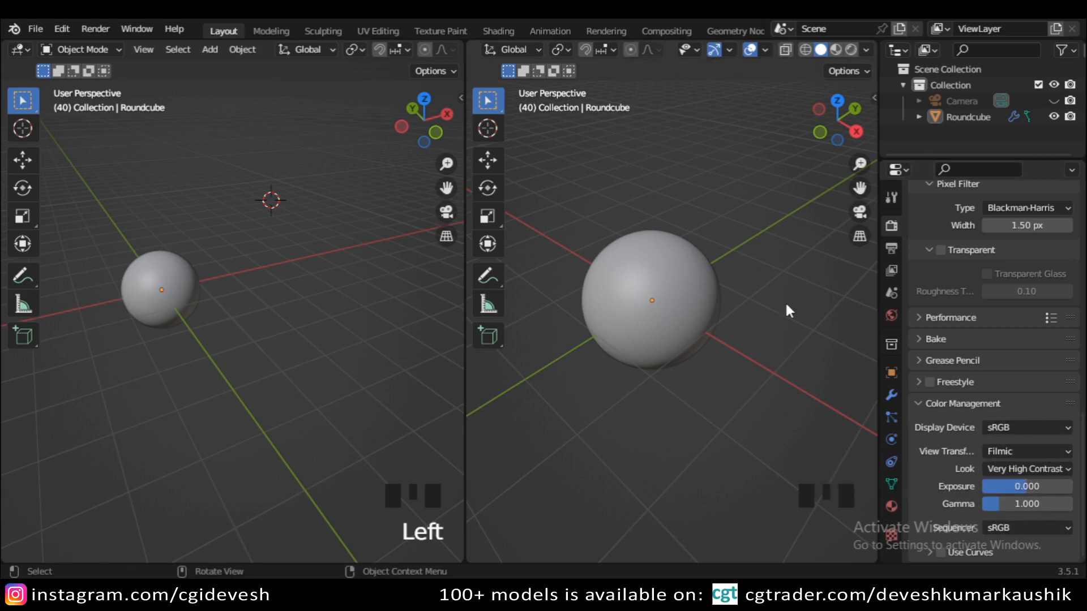
click(891, 314)
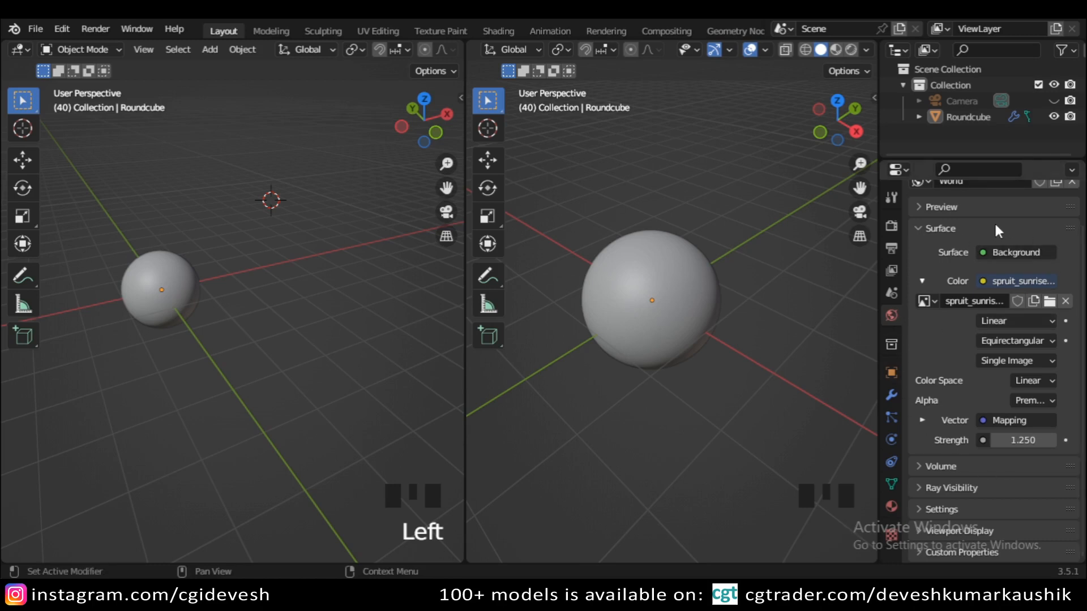
scroll(996, 225, up, 2)
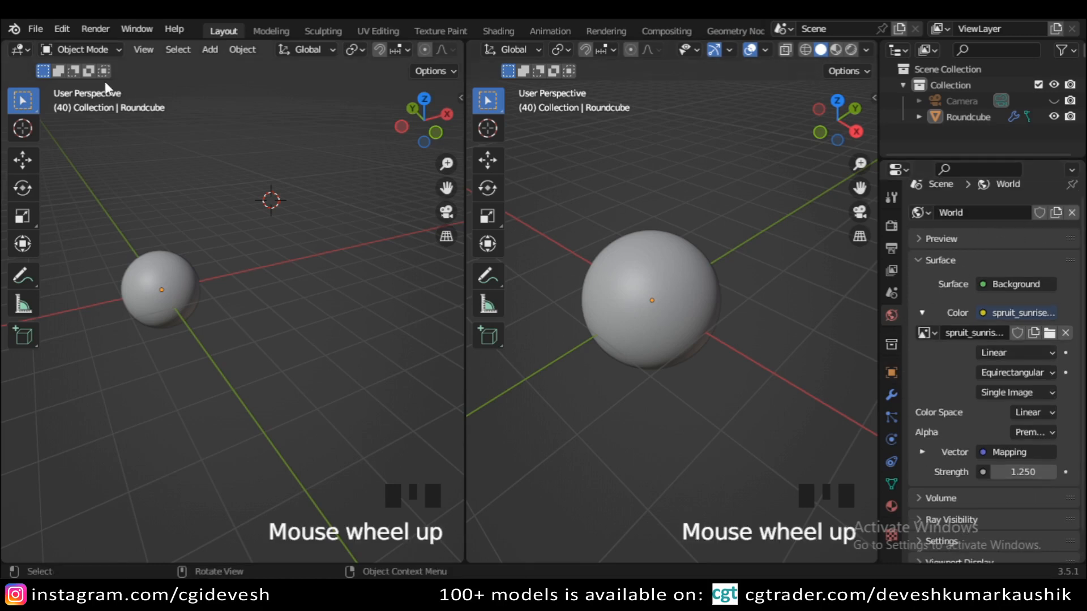
Change the first viewport into a Shader Editor and examine the world's HDRI node chain from Texture Coordinate to World Output.
click(18, 49)
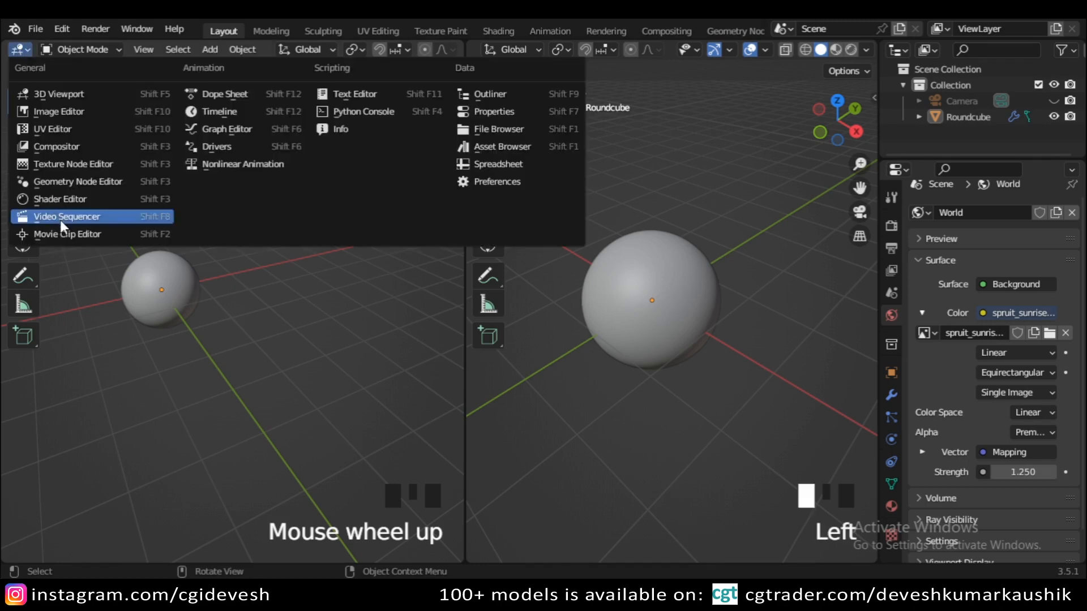
click(66, 199)
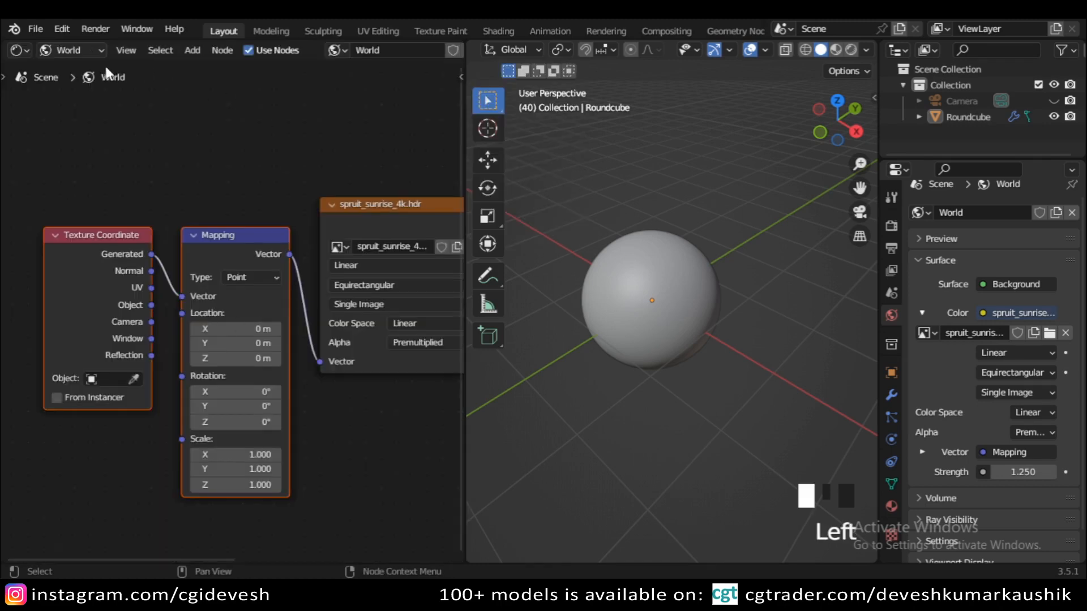
scroll(340, 307, down, 7)
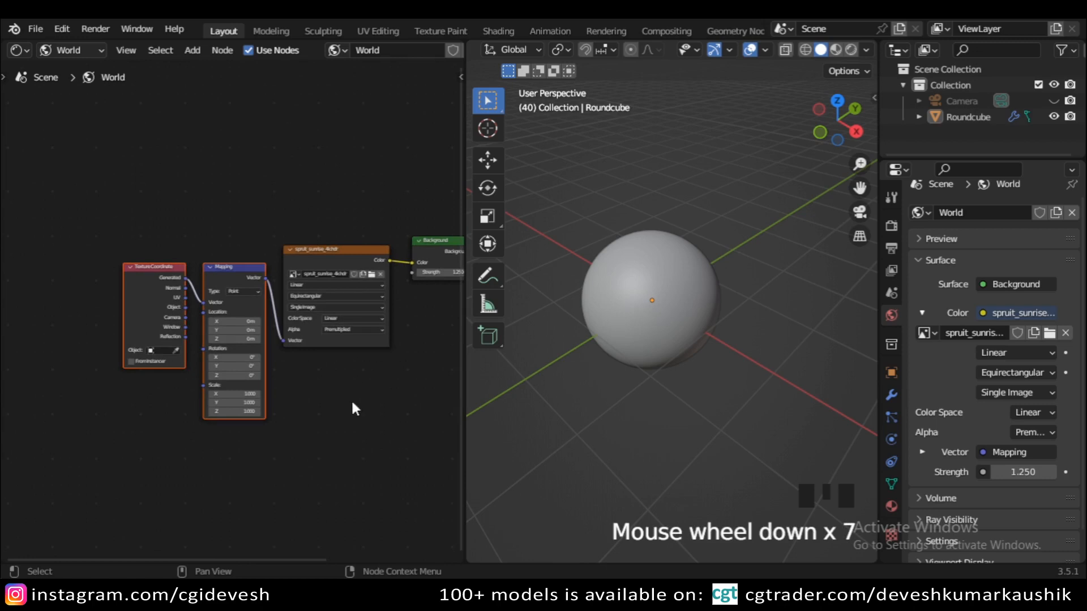
middle_drag(350, 399, 397, 378)
scroll(394, 377, up, 6)
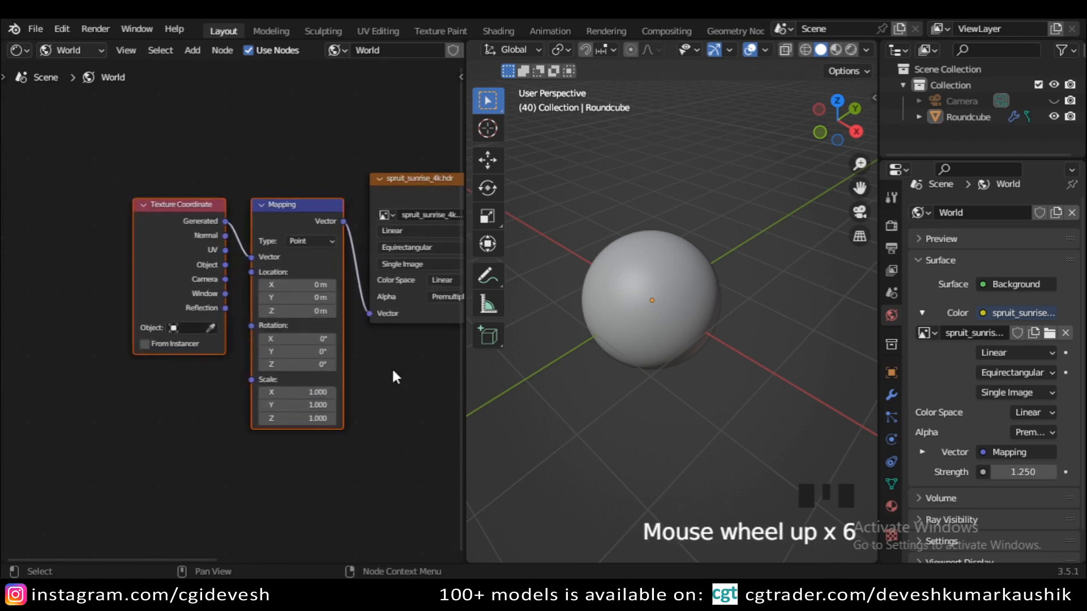
scroll(408, 391, up, 2)
click(398, 424)
middle_drag(400, 420, 246, 402)
scroll(303, 376, down, 5)
scroll(302, 376, down, 3)
scroll(334, 357, down, 5)
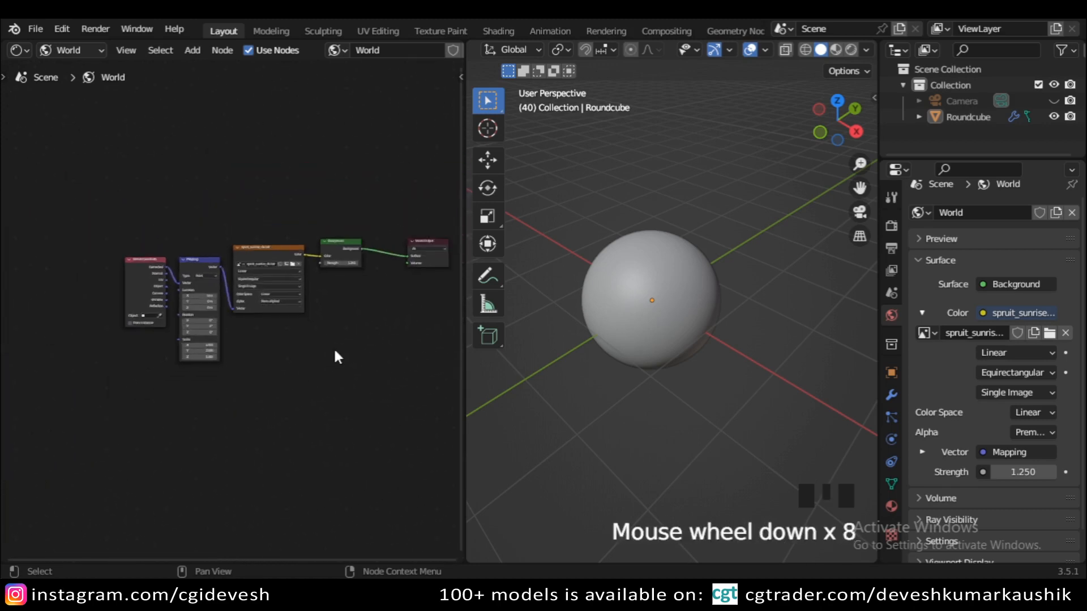
scroll(267, 384, down, 1)
scroll(269, 385, up, 3)
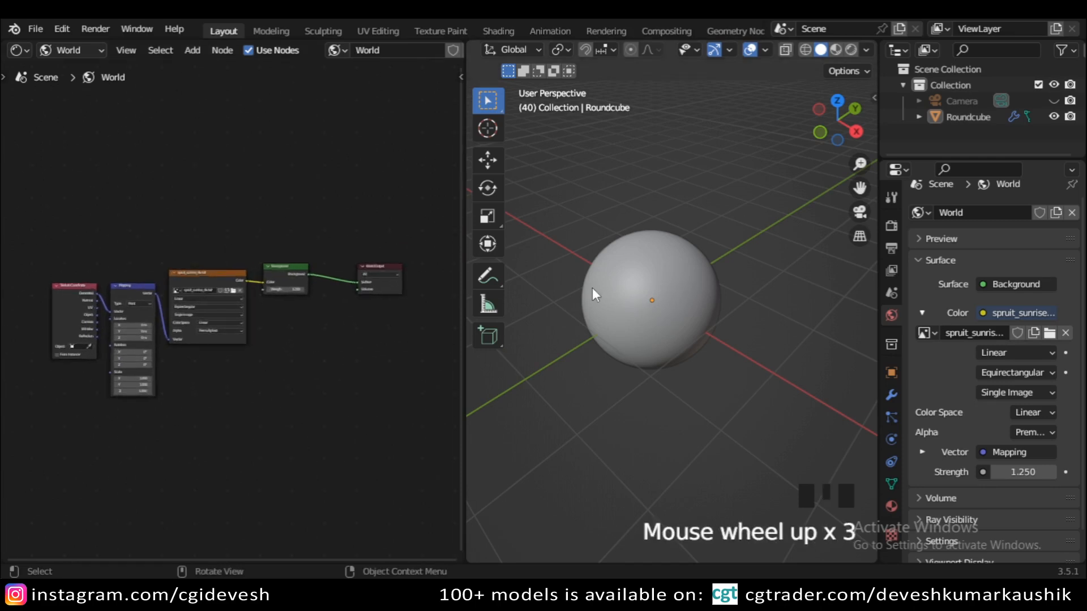
Show the selected sphere's material nodes in the Shader Editor and widen that editor to fit the whole node tree.
click(694, 300)
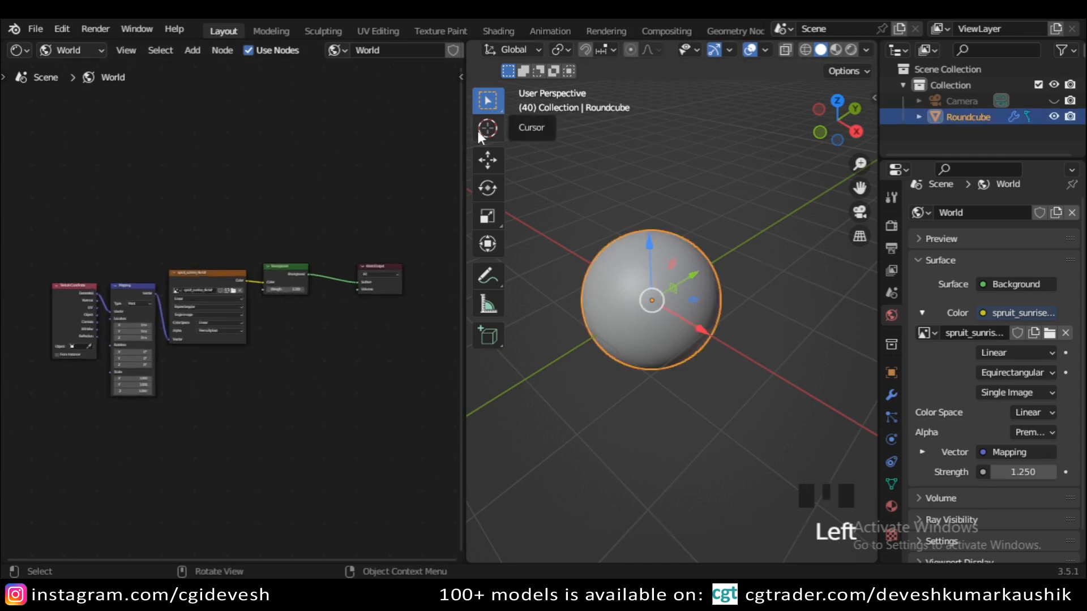
click(75, 48)
click(79, 72)
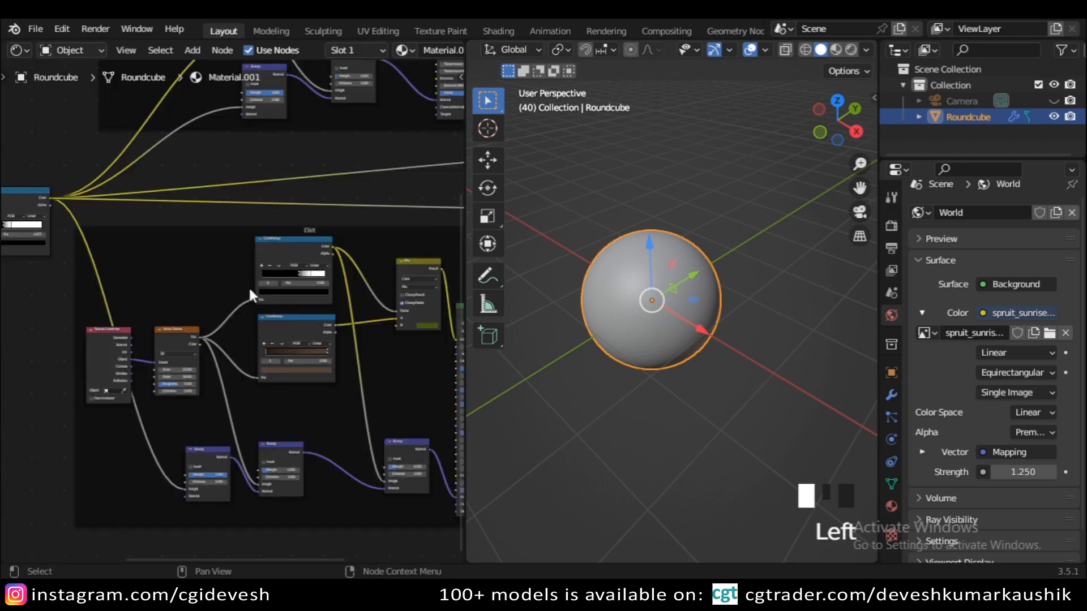
drag(466, 373, 571, 371)
scroll(367, 259, down, 10)
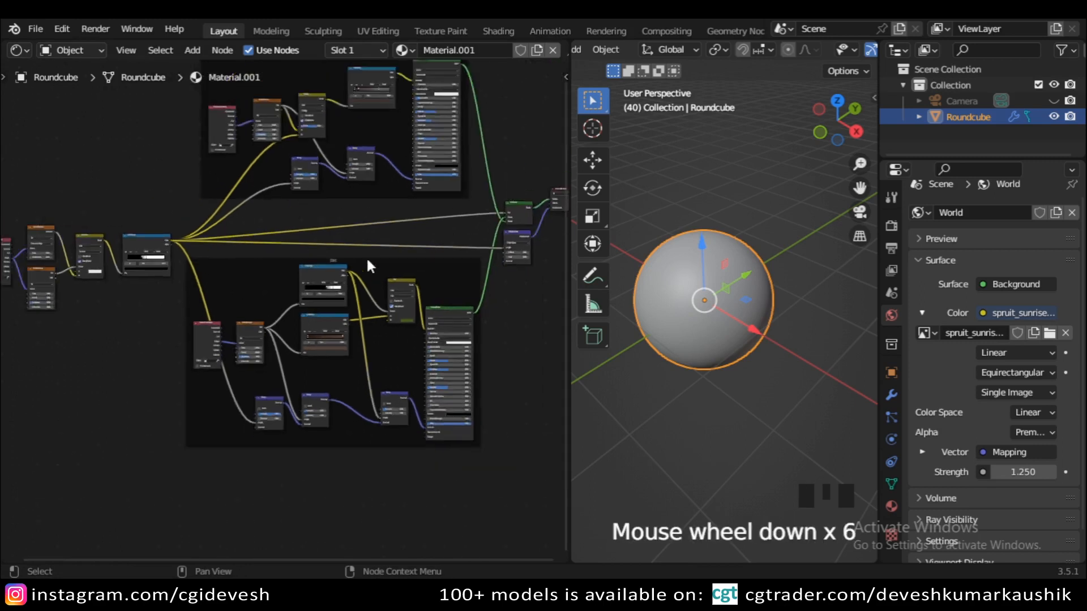
middle_drag(357, 264, 312, 311)
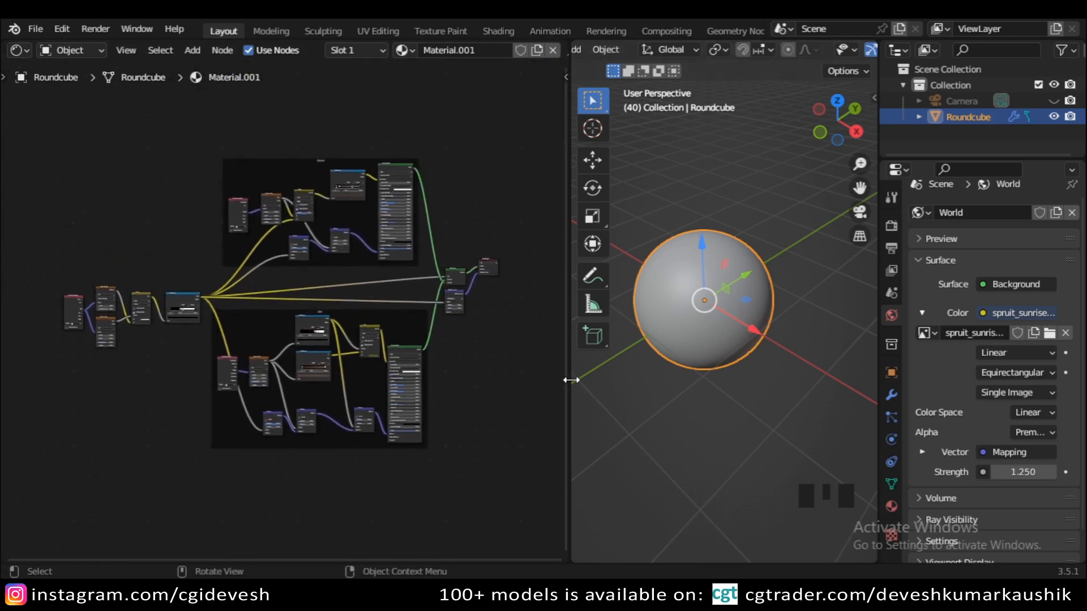
drag(568, 376, 561, 379)
scroll(837, 51, down, 9)
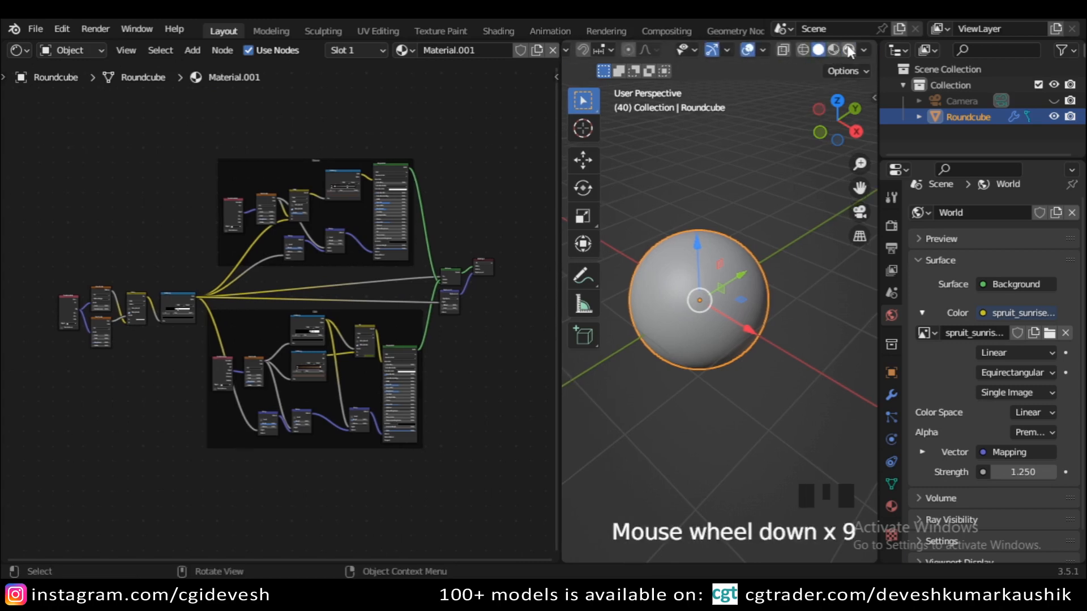
Display the 3D viewport in Rendered shading and frame the sphere.
click(849, 51)
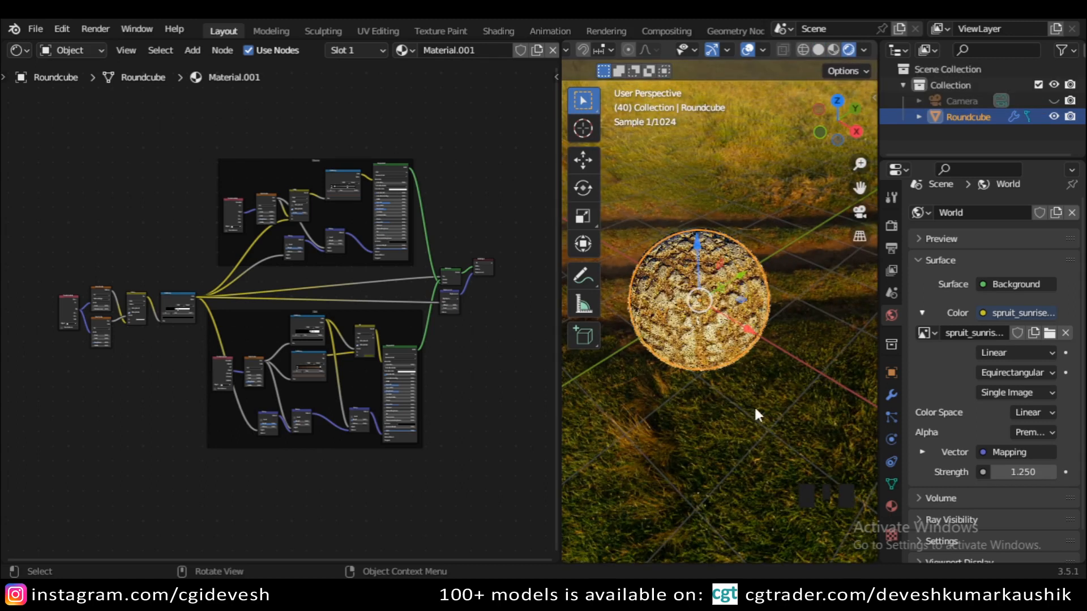
middle_drag(760, 407, 713, 333)
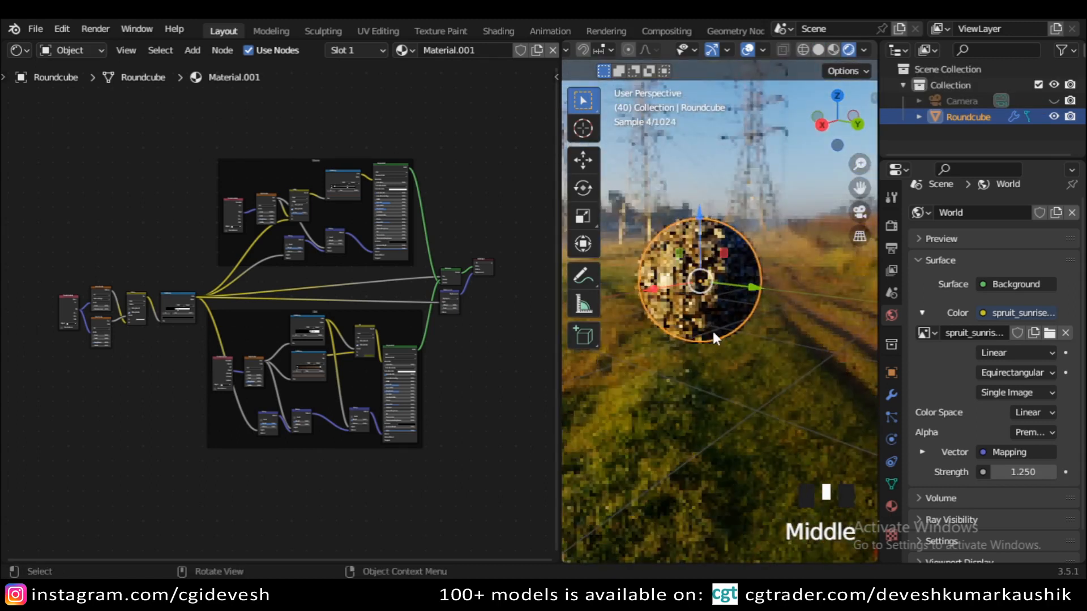
key(KP_Decimal)
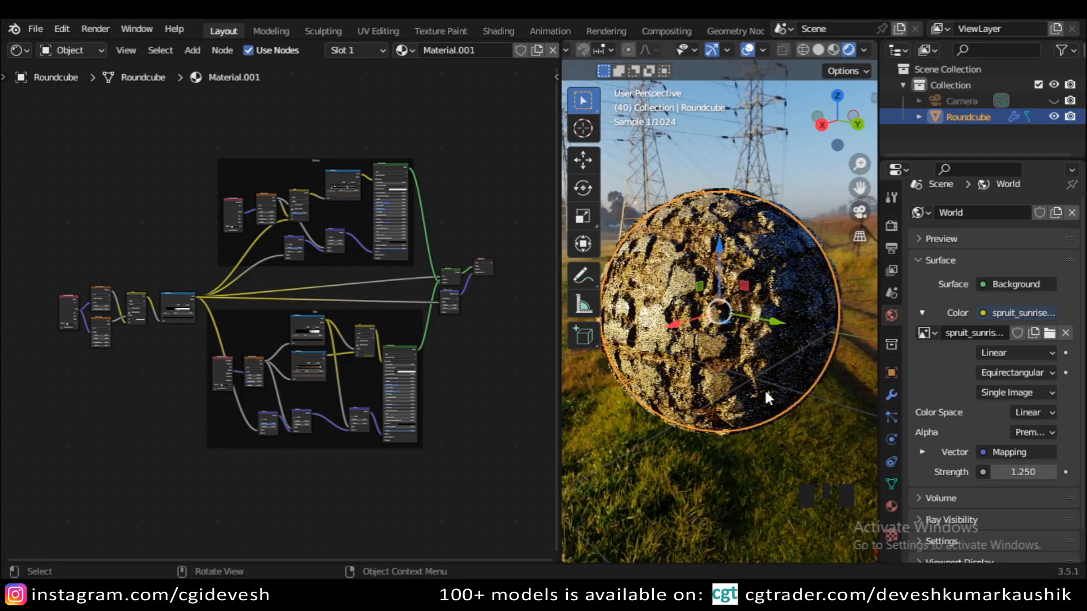
Enable the Transparent film option in the render settings and hide the 3D viewport's tool shelf.
click(891, 225)
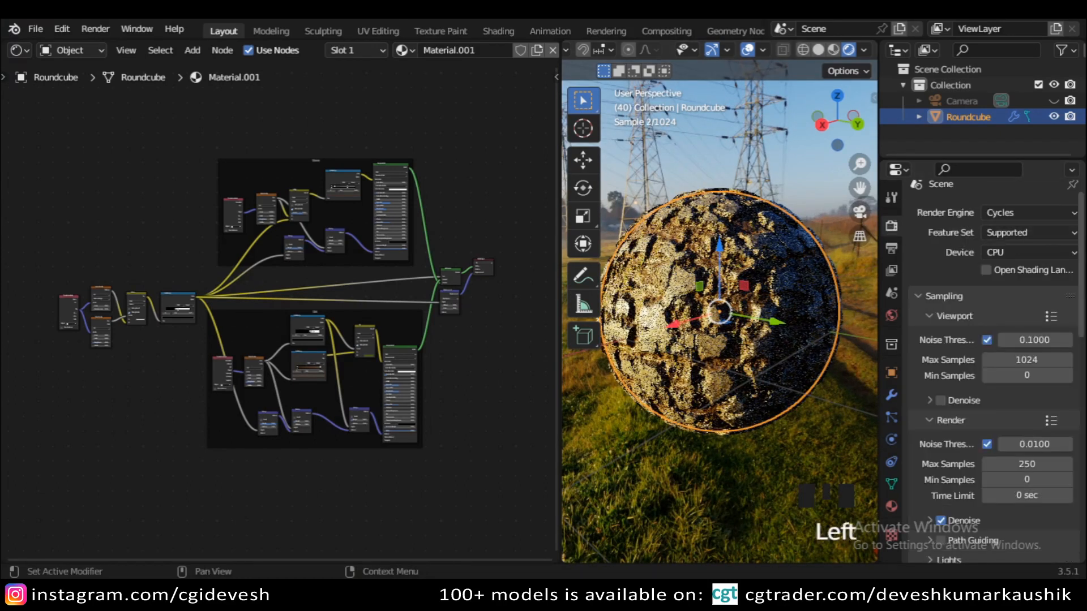
drag(1081, 269, 1081, 418)
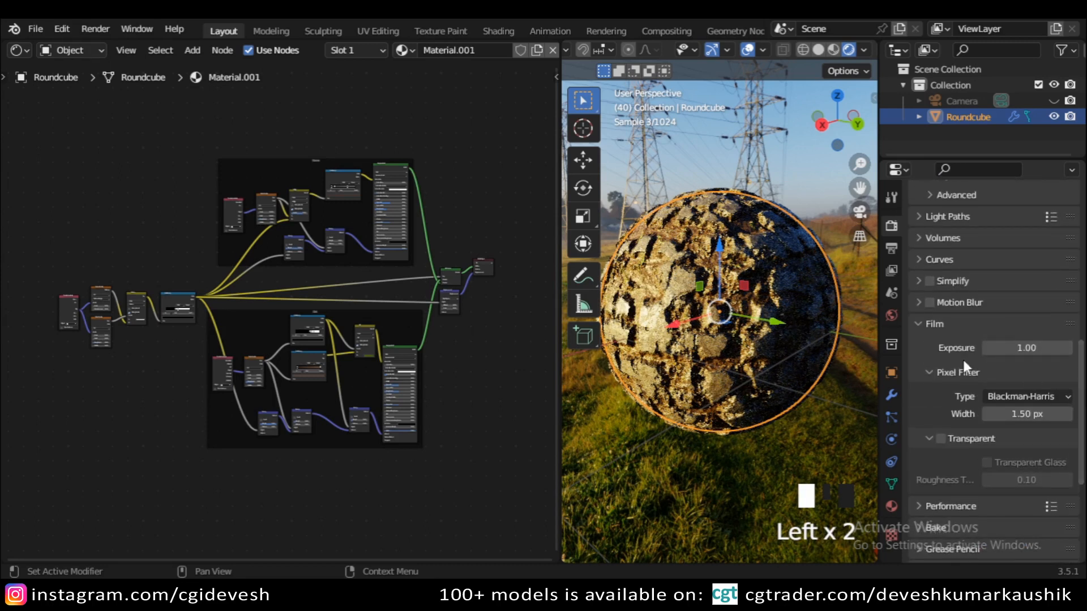
click(941, 438)
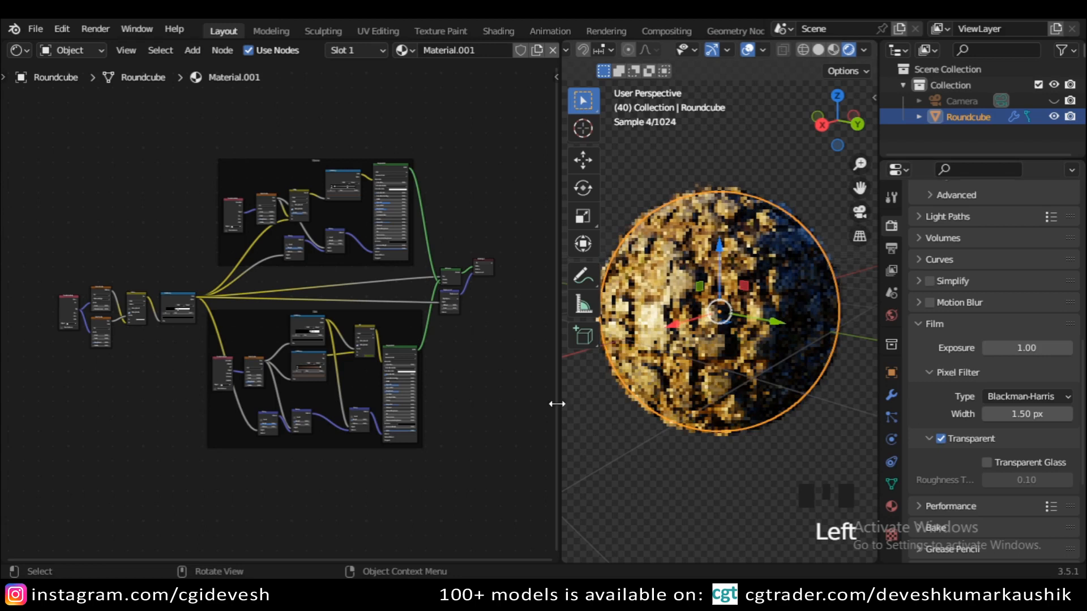
key(t)
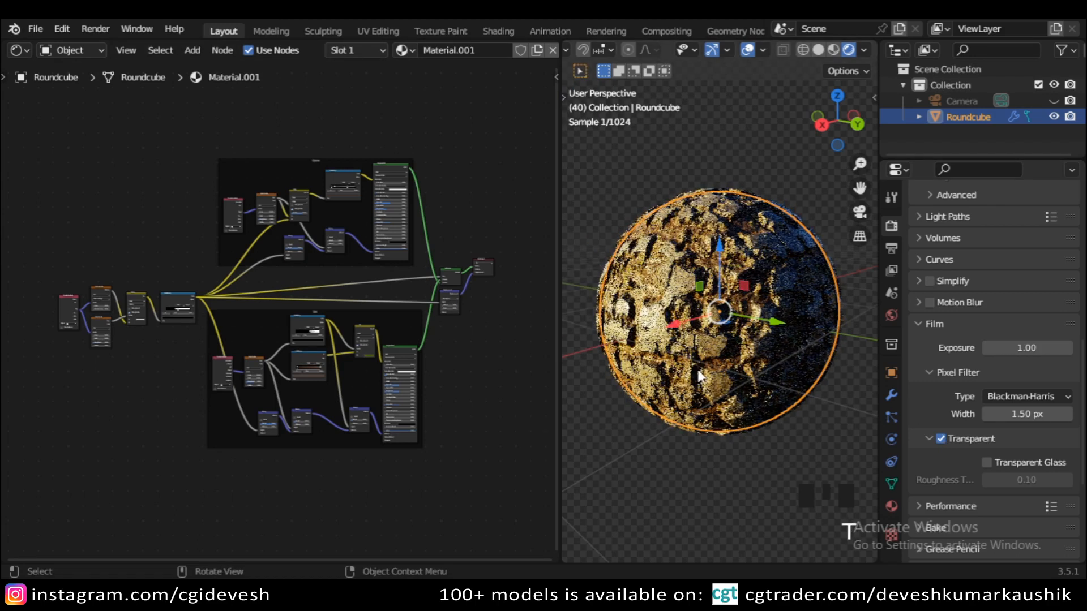
middle_drag(758, 433, 732, 443)
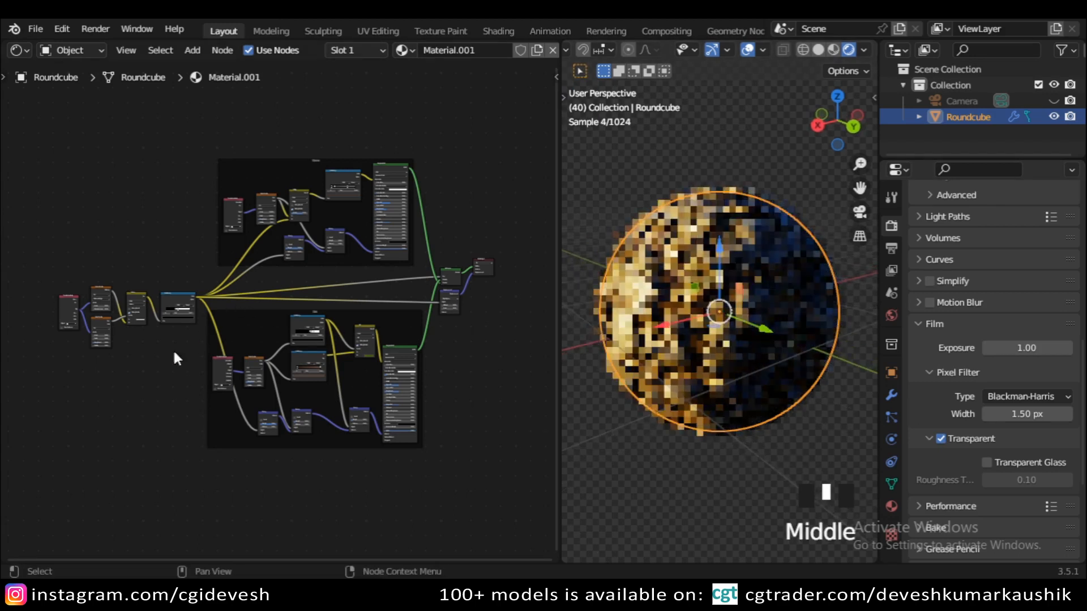
Preview the mask's Voronoi Texture node on the sphere and deselect the sphere.
middle_drag(130, 384, 272, 364)
scroll(267, 360, up, 2)
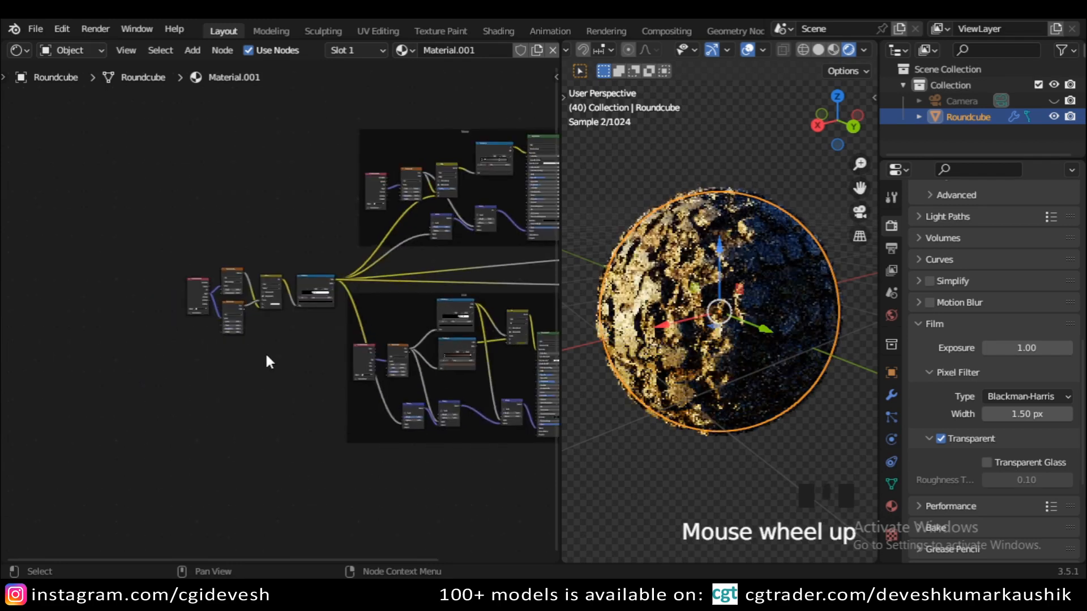
scroll(300, 327, down, 1)
scroll(297, 319, up, 3)
scroll(298, 319, up, 8)
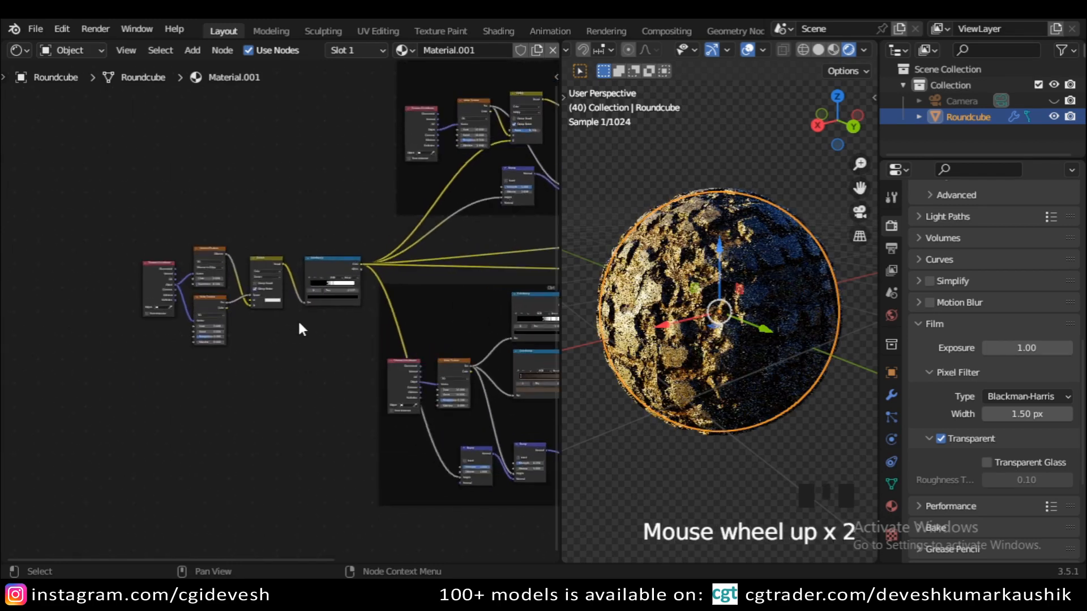
middle_drag(281, 313, 318, 366)
scroll(318, 365, up, 3)
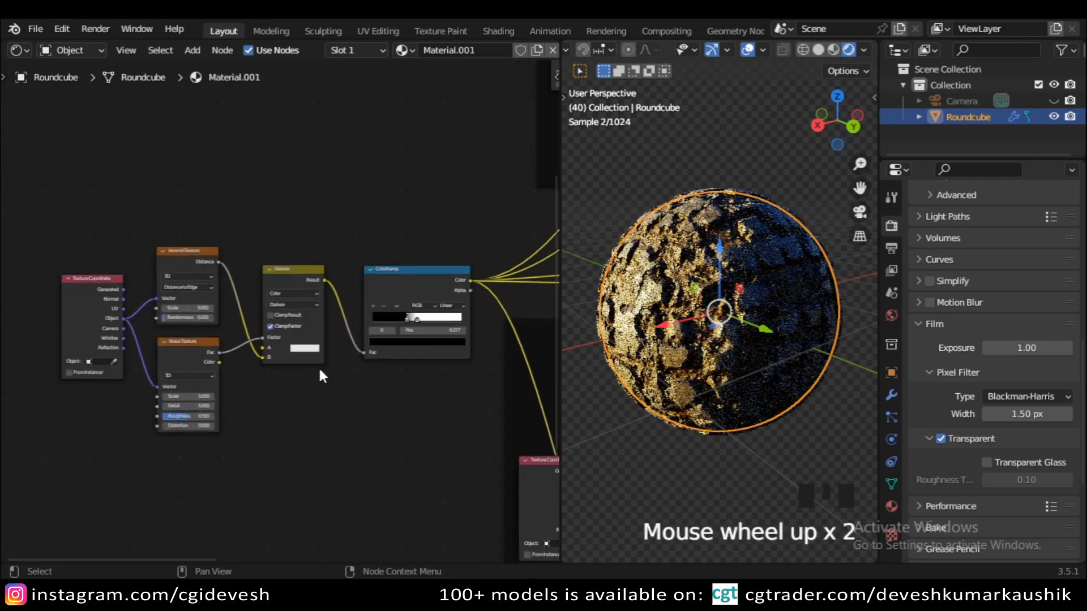
ctrl+shift+click(178, 251)
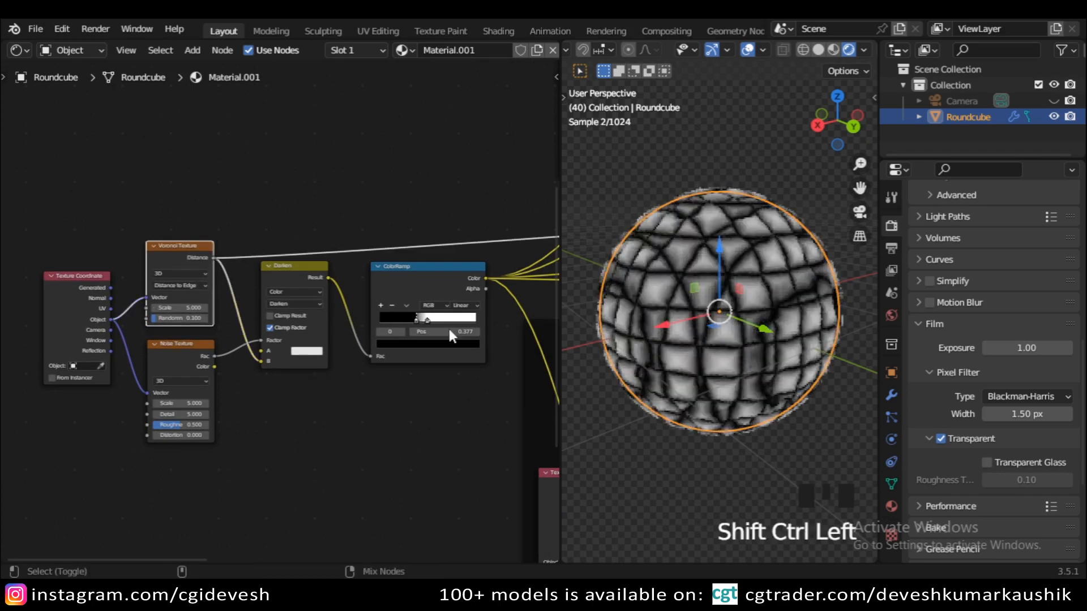
click(666, 490)
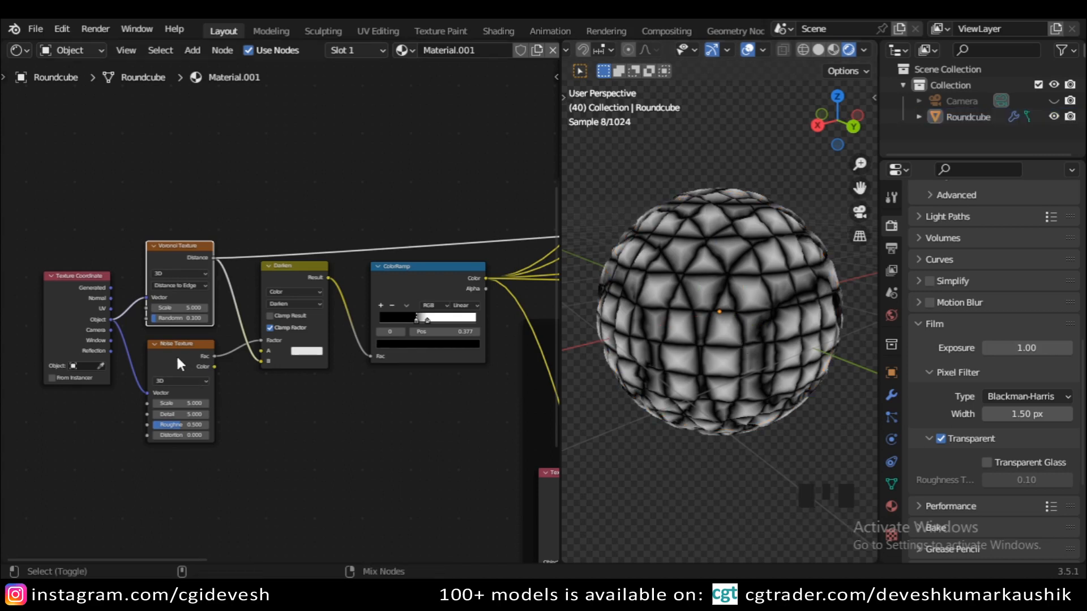
Preview the Noise Texture node below the Voronoi Texture on the sphere.
scroll(200, 362, up, 2)
middle_drag(199, 362, 287, 374)
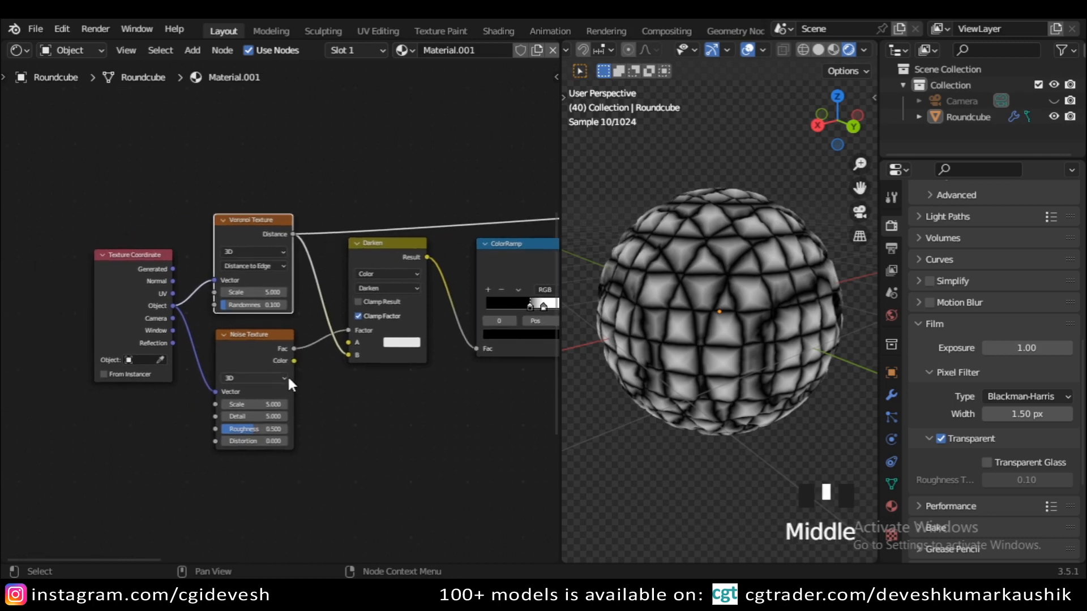
scroll(287, 375, up, 1)
ctrl+shift+click(255, 351)
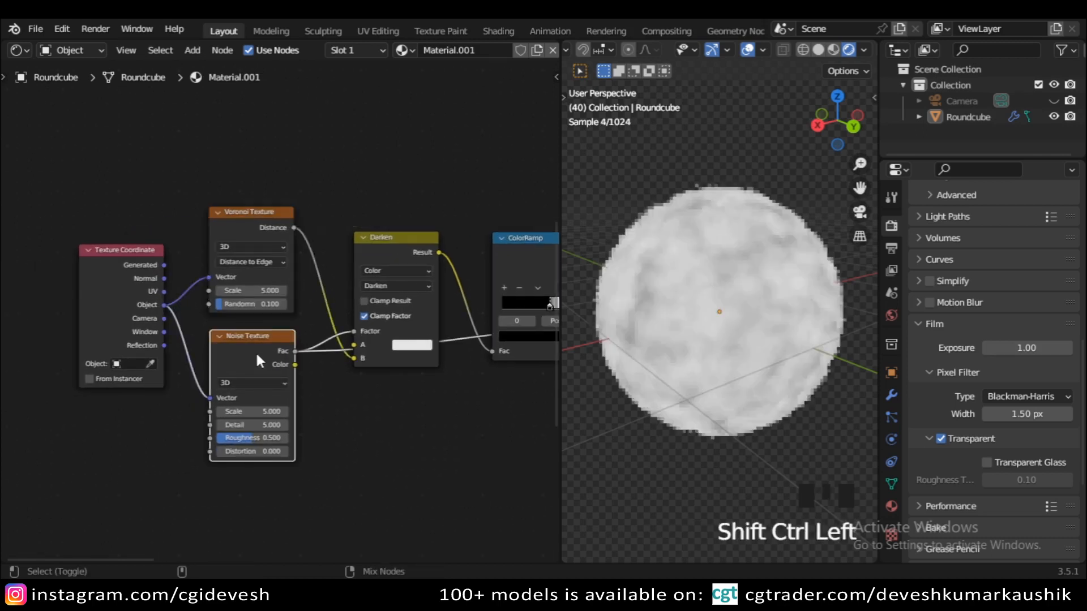
Preview the Darken mix node and the ColorRamp that follows it on the sphere.
ctrl+shift+click(395, 240)
middle_drag(437, 405, 253, 321)
ctrl+shift+click(284, 285)
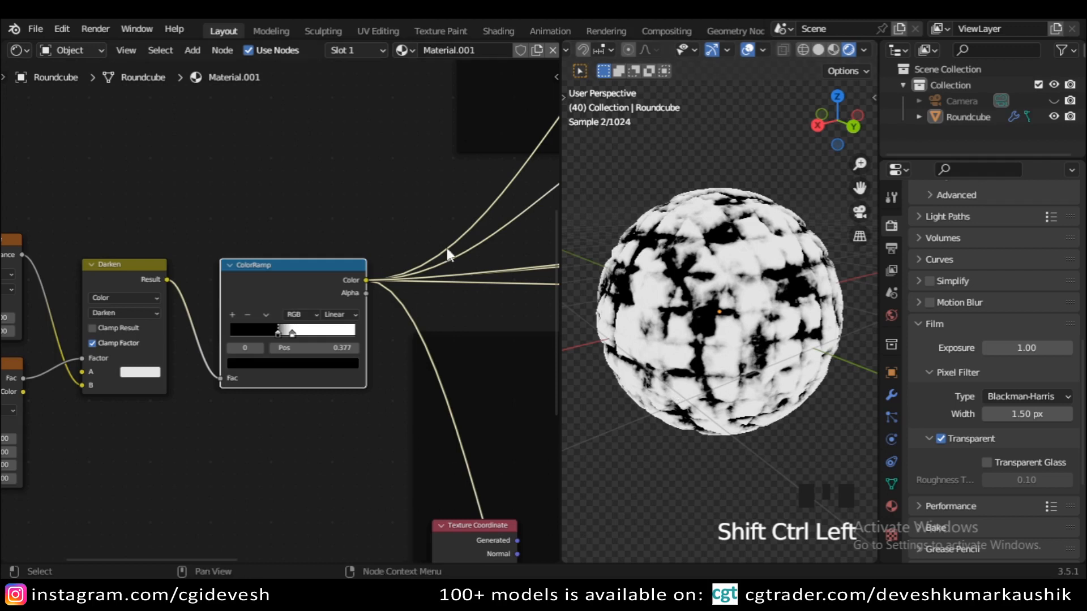
Preview the Stone frame's Noise Texture node on the sphere, followed by its Multiply mix node.
scroll(435, 218, up, 2)
scroll(448, 213, down, 5)
middle_drag(450, 204, 114, 414)
scroll(447, 307, down, 5)
middle_drag(447, 307, 327, 349)
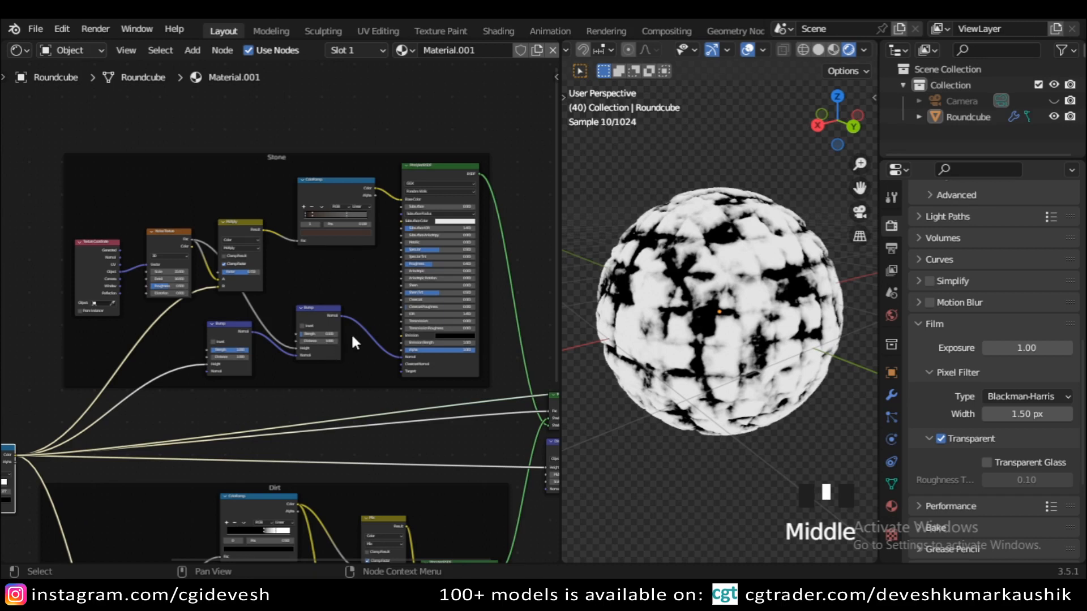
scroll(156, 300, up, 5)
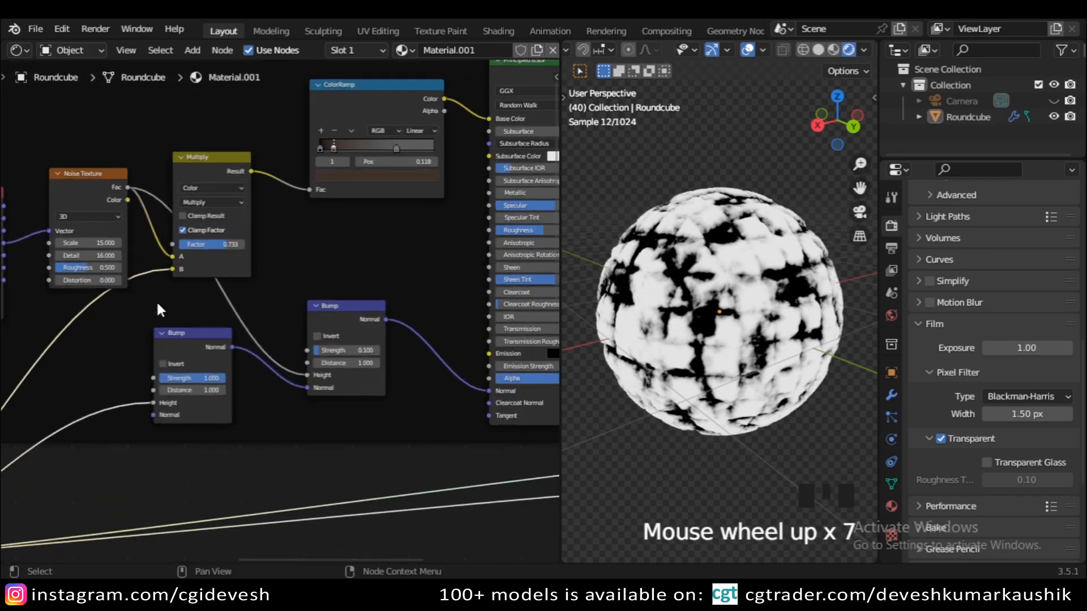
scroll(156, 300, down, 1)
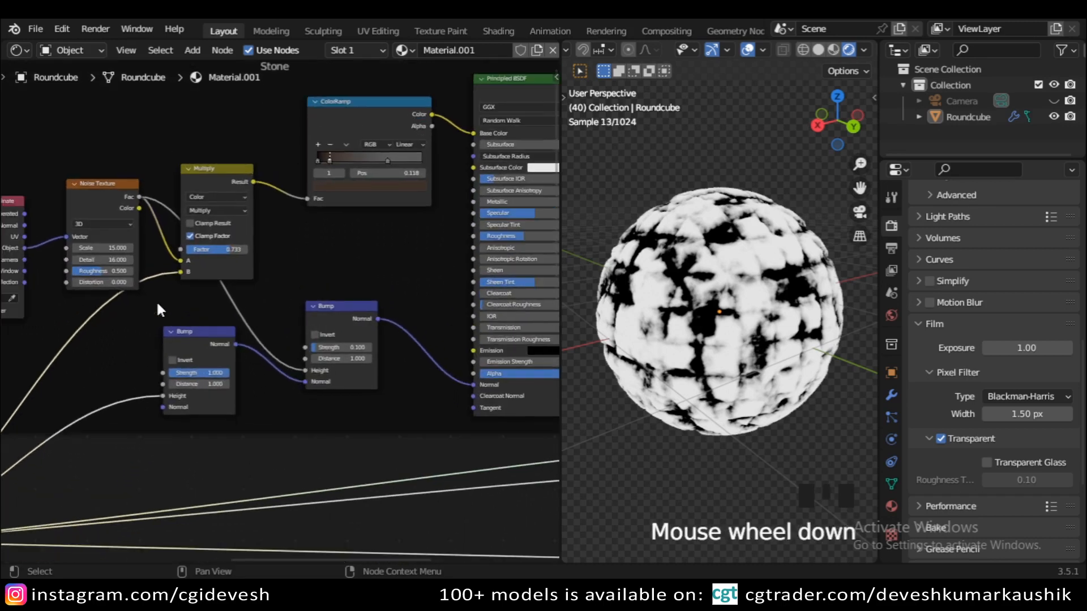
ctrl+shift+click(96, 197)
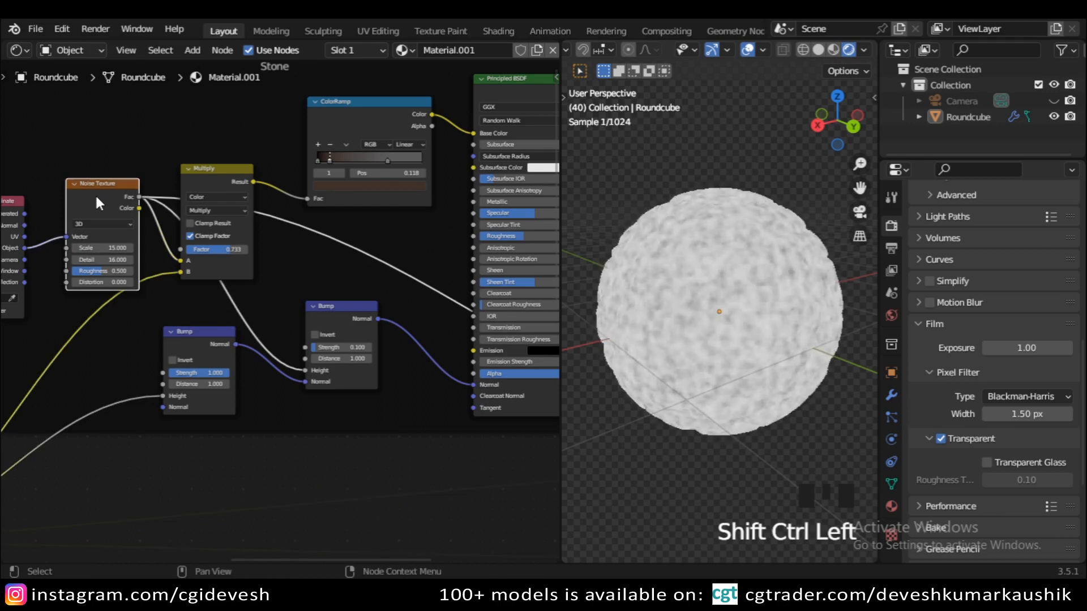
middle_drag(93, 194, 130, 218)
scroll(178, 239, up, 2)
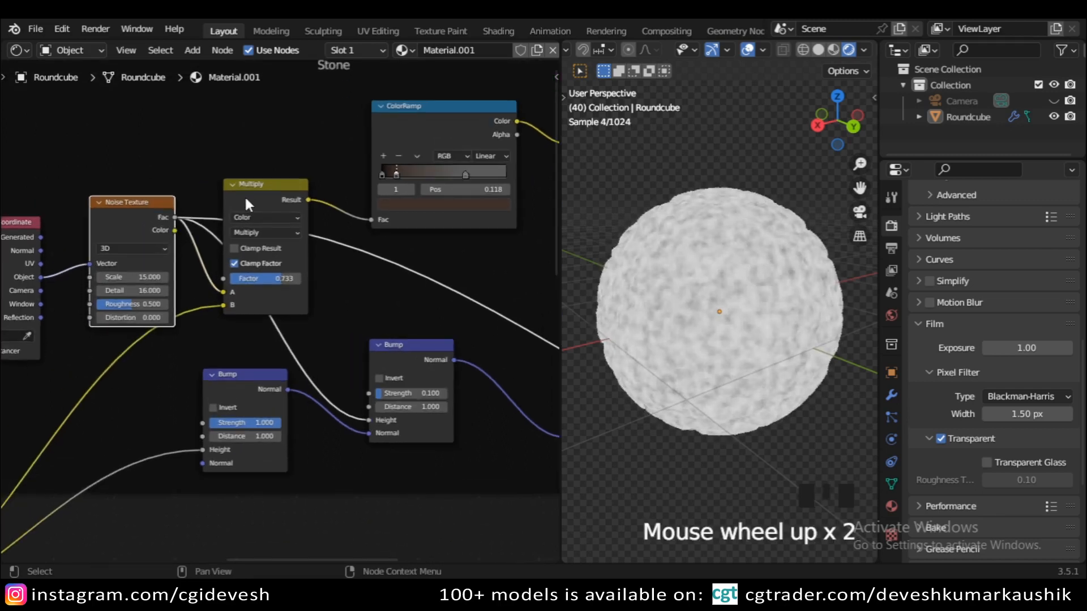
ctrl+shift+click(260, 194)
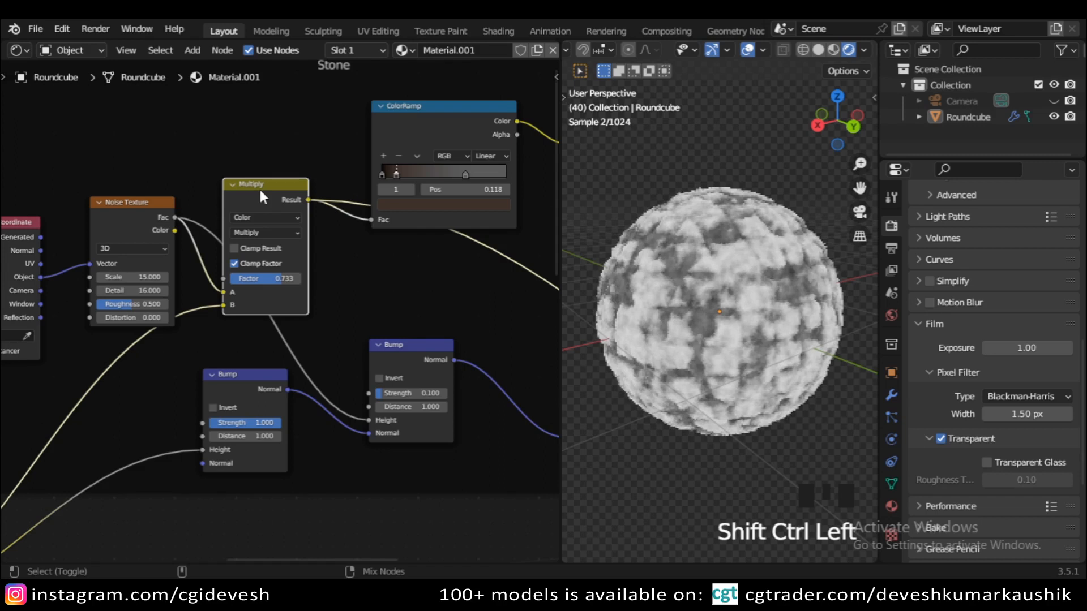
Preview the Stone frame's ColorRamp and both of its Bump nodes on the sphere.
ctrl+shift+click(443, 129)
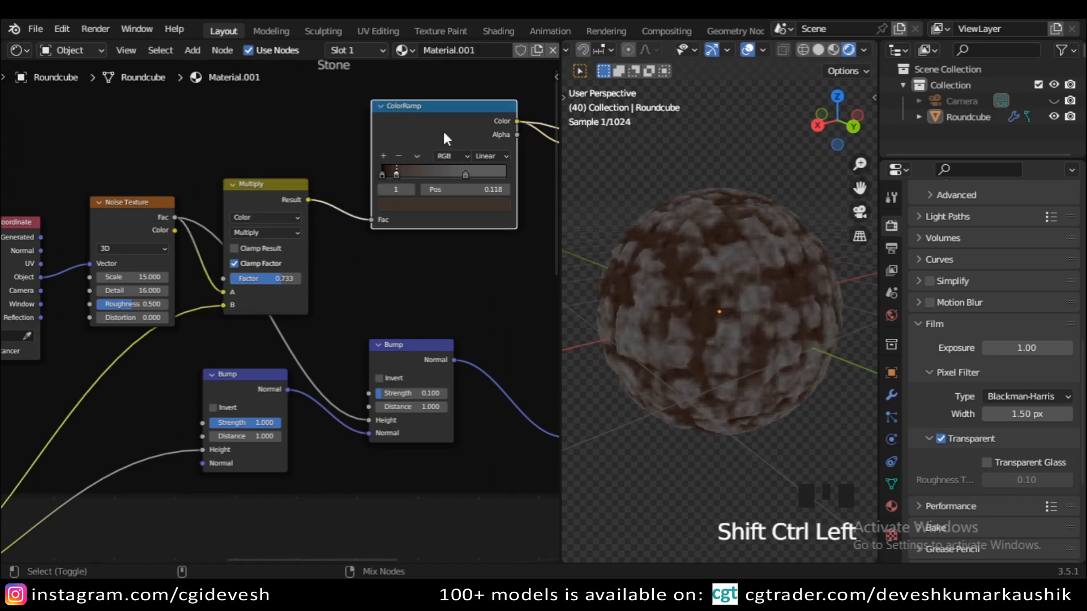
ctrl+shift+click(247, 388)
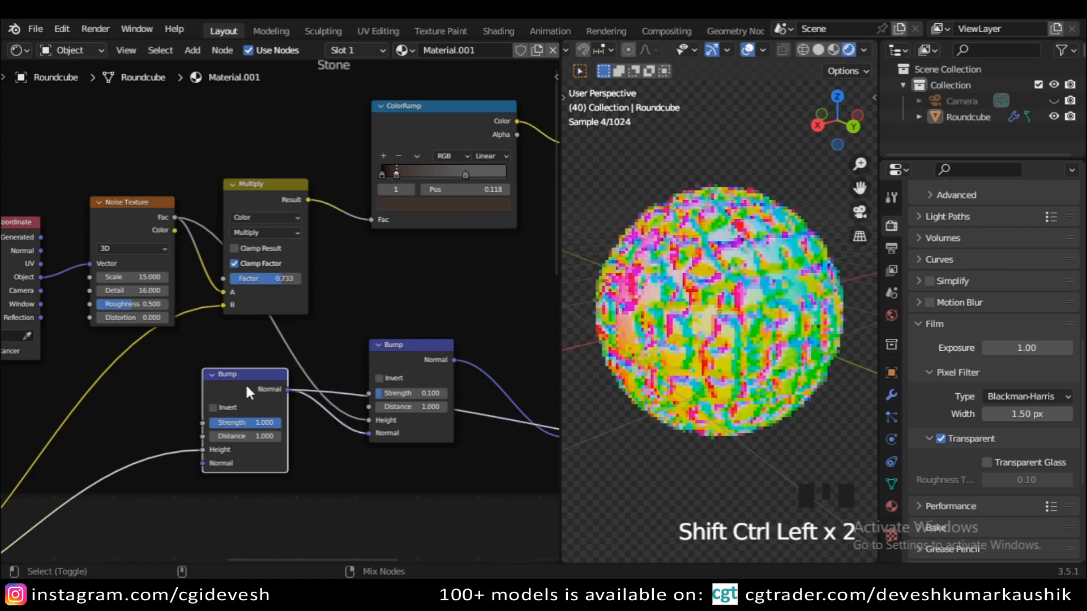
ctrl+shift+click(418, 349)
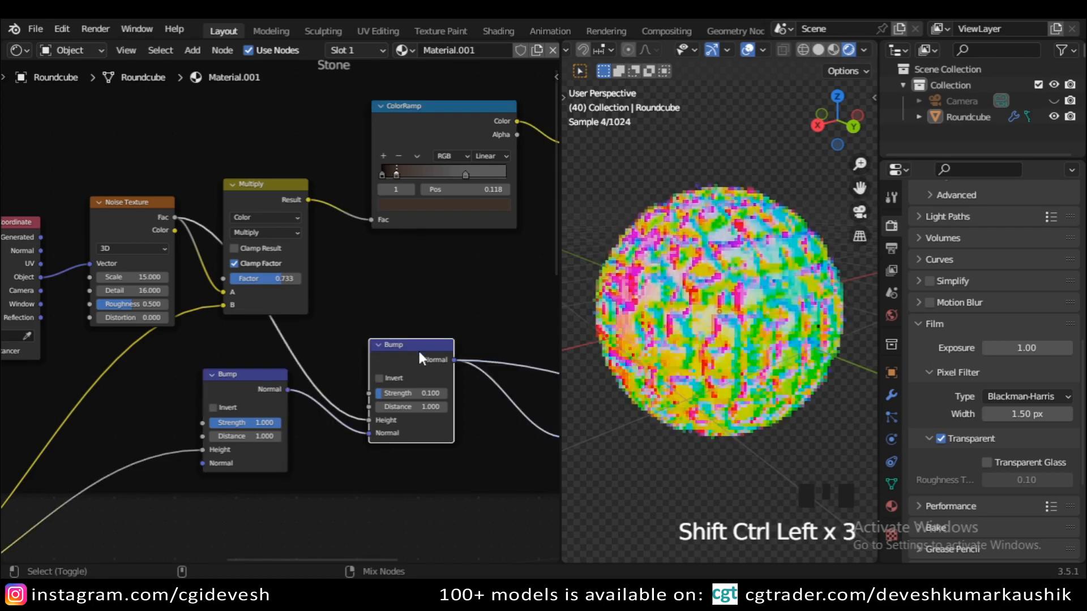
Preview the Stone frame's Principled BSDF on the sphere.
middle_drag(490, 469, 213, 407)
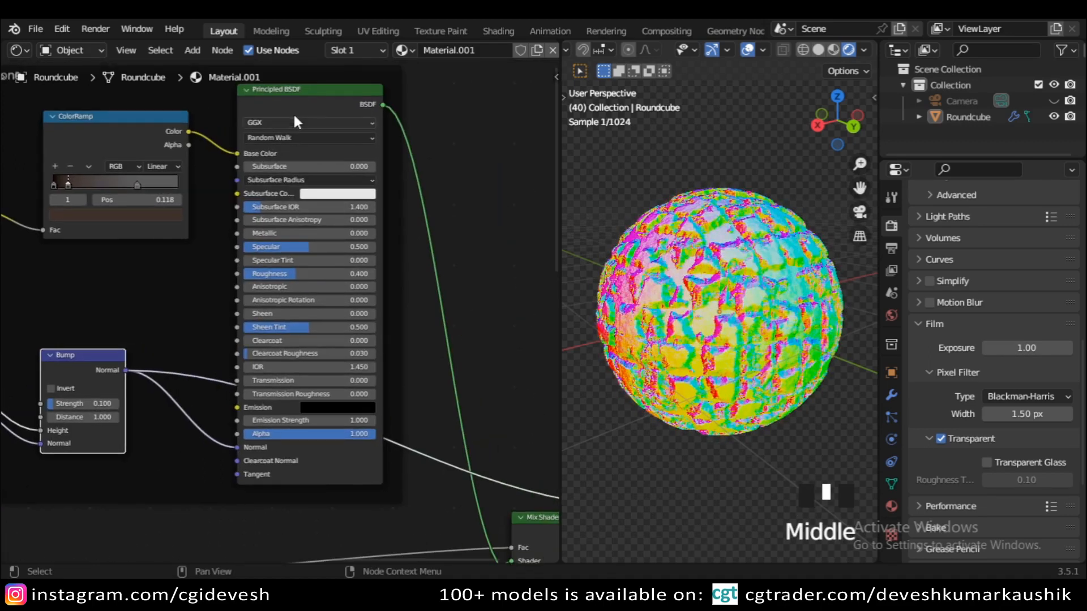
scroll(293, 111, up, 2)
scroll(294, 111, down, 7)
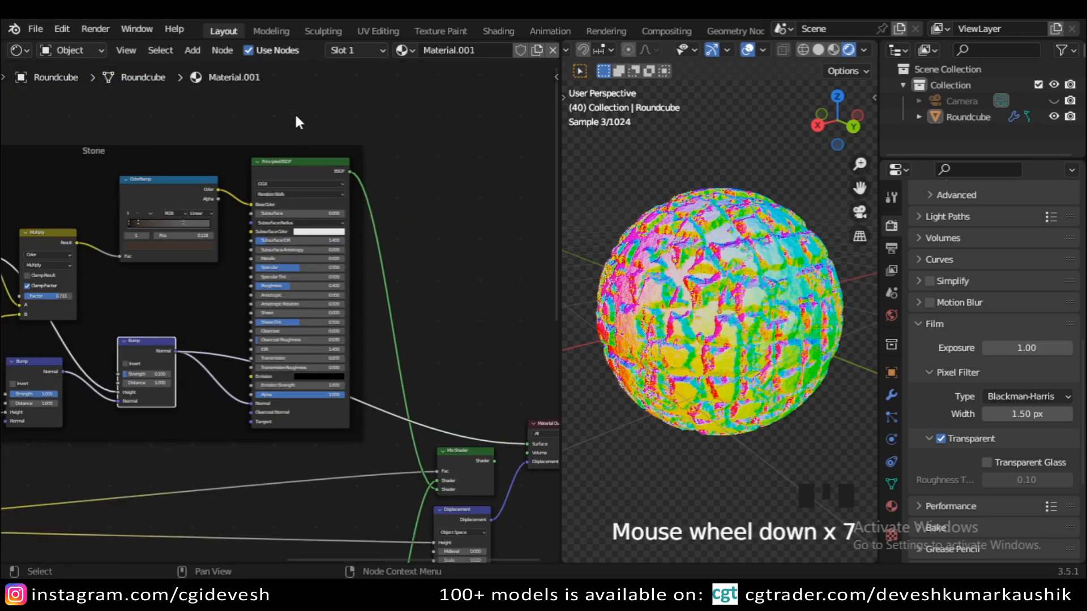
middle_drag(294, 112, 317, 135)
scroll(324, 172, up, 3)
scroll(335, 176, up, 1)
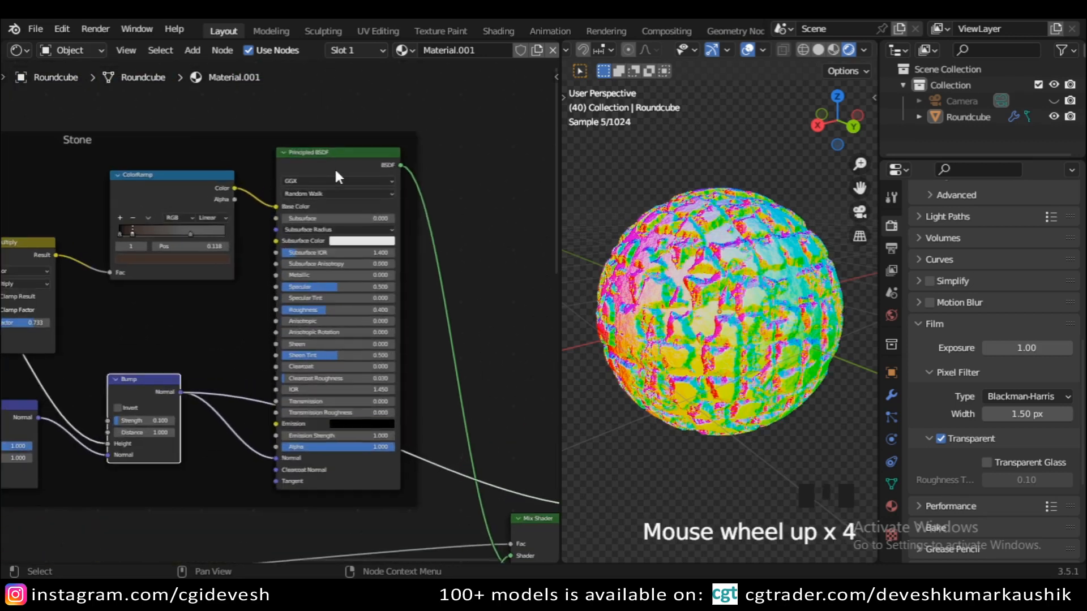
ctrl+shift+click(334, 157)
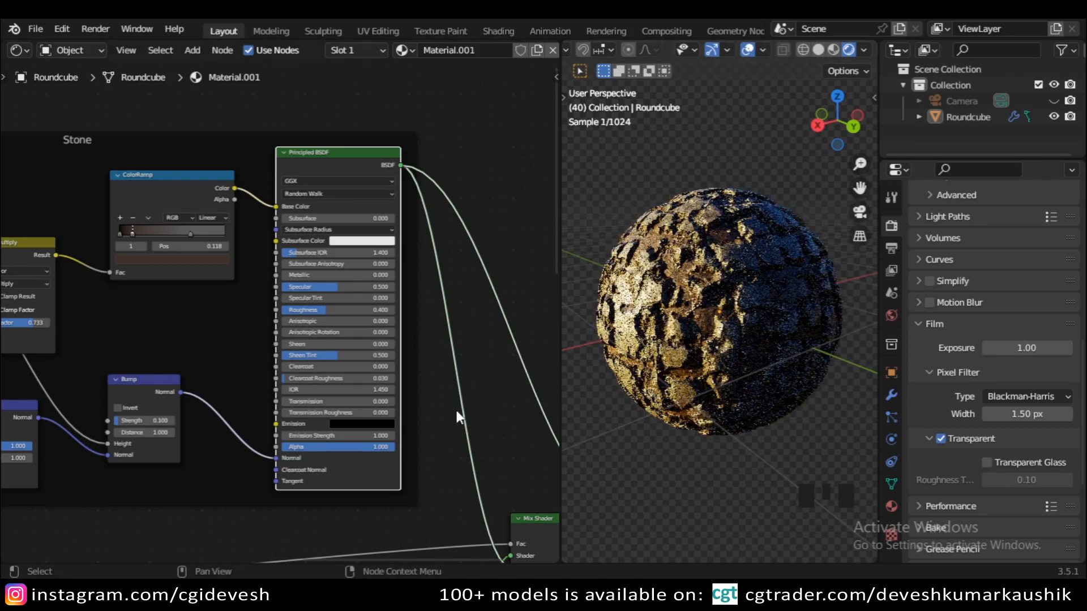
Preview the Dirt frame's Noise Texture node on the sphere.
scroll(447, 422, down, 3)
middle_drag(437, 433, 252, 364)
scroll(181, 453, down, 2)
middle_drag(182, 453, 270, 272)
scroll(244, 288, up, 2)
scroll(243, 284, up, 3)
scroll(206, 263, down, 1)
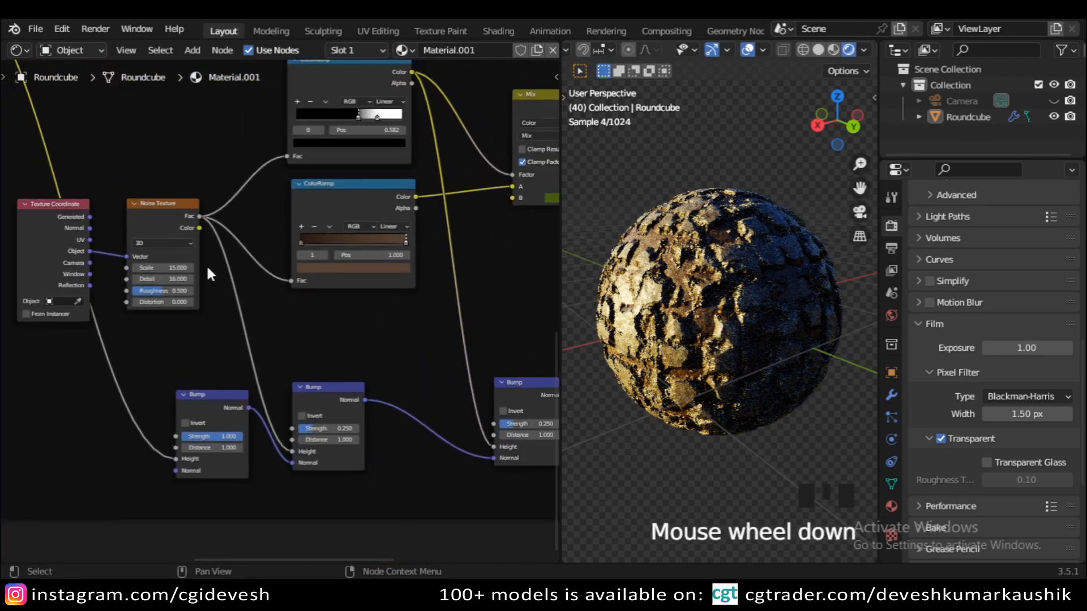
scroll(157, 214, up, 2)
ctrl+shift+click(140, 206)
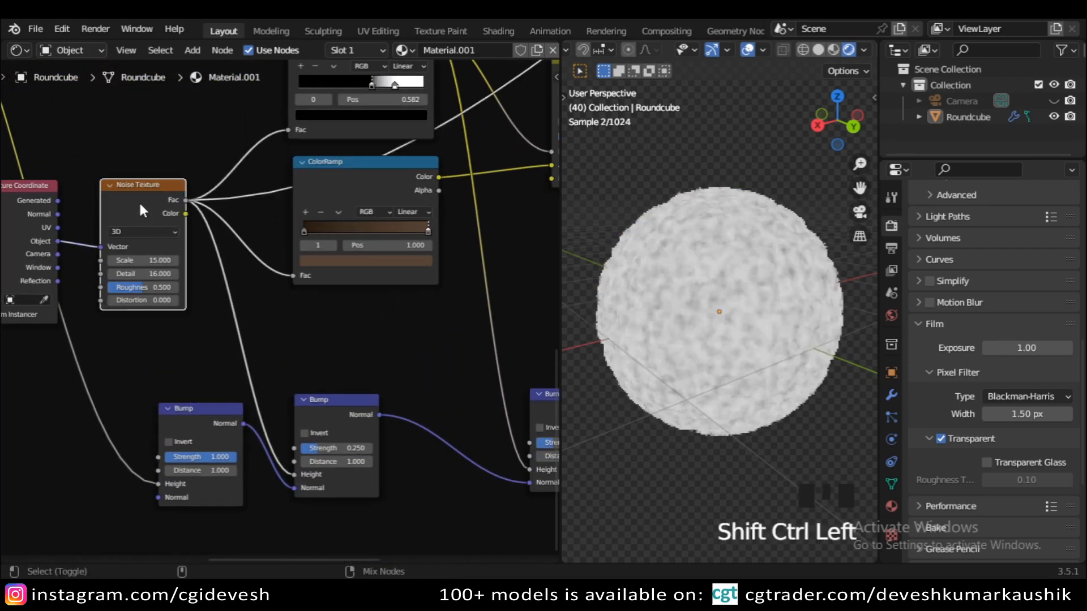
Preview the Dirt frame's black-and-white ColorRamp and the brown ColorRamp below it on the sphere.
middle_drag(392, 340, 342, 369)
ctrl+shift+click(319, 134)
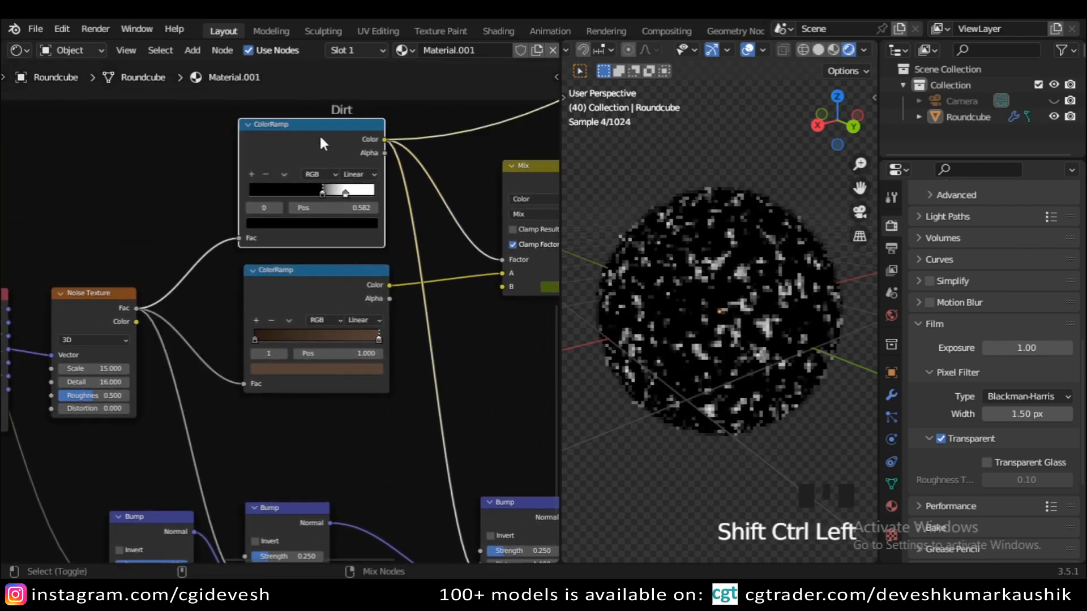
ctrl+shift+click(316, 284)
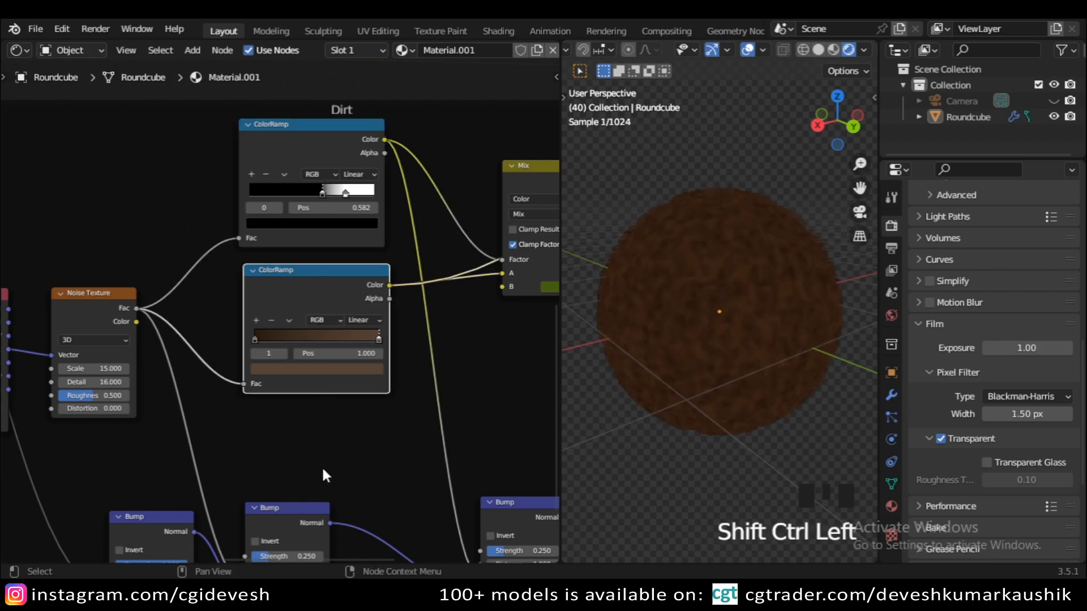
Preview the first two Bump nodes of the Dirt frame on the sphere.
middle_drag(323, 469, 224, 417)
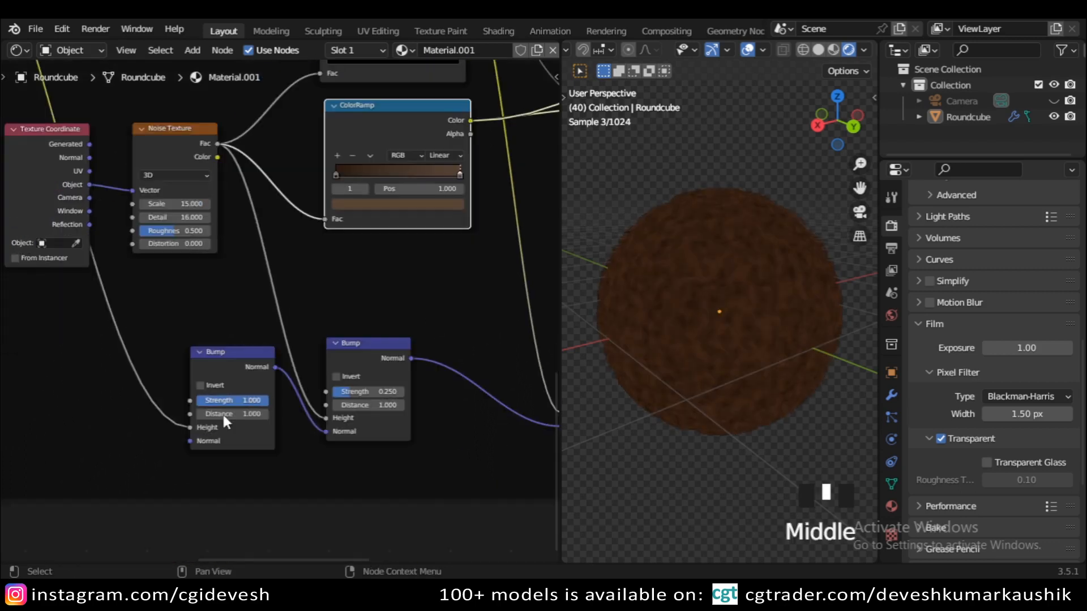
ctrl+shift+click(227, 368)
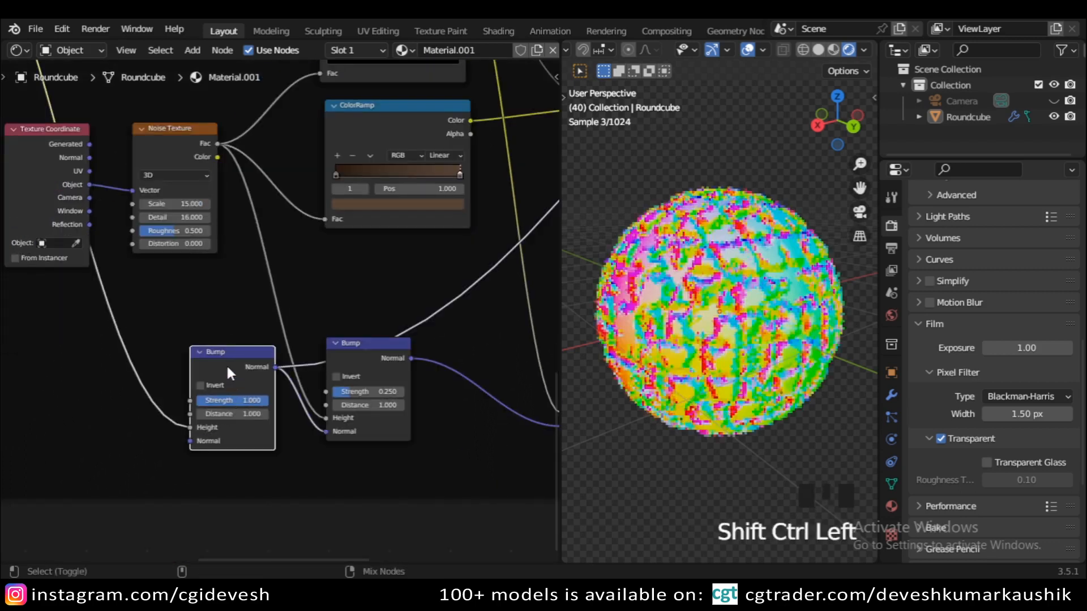
ctrl+shift+click(372, 359)
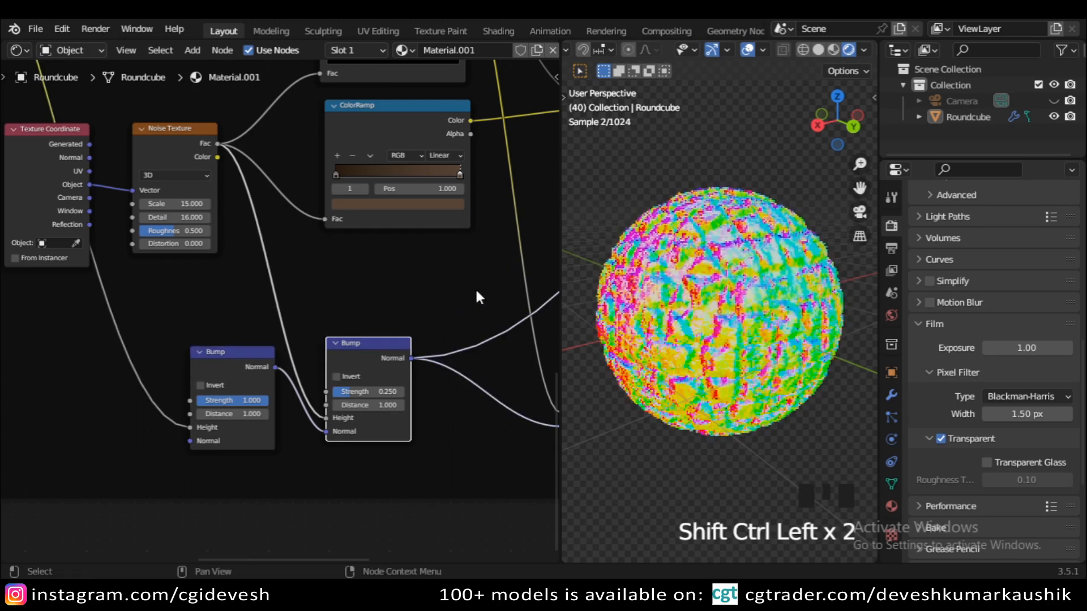
Preview the Dirt frame's Mix node, last Bump node and Principled BSDF on the sphere.
middle_drag(476, 292, 192, 347)
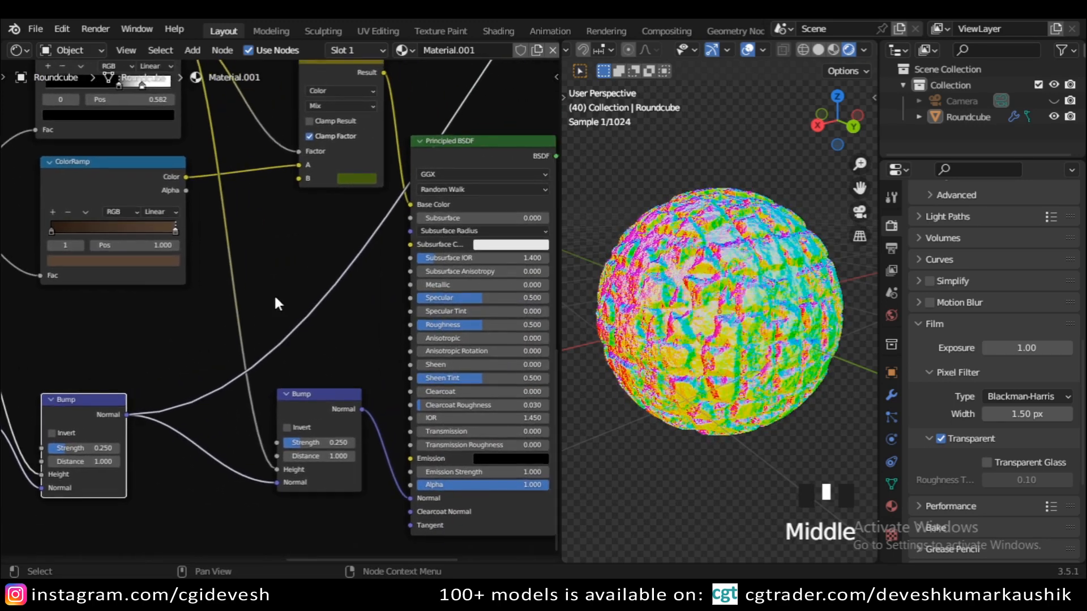
scroll(278, 304, down, 3)
ctrl+shift+click(317, 117)
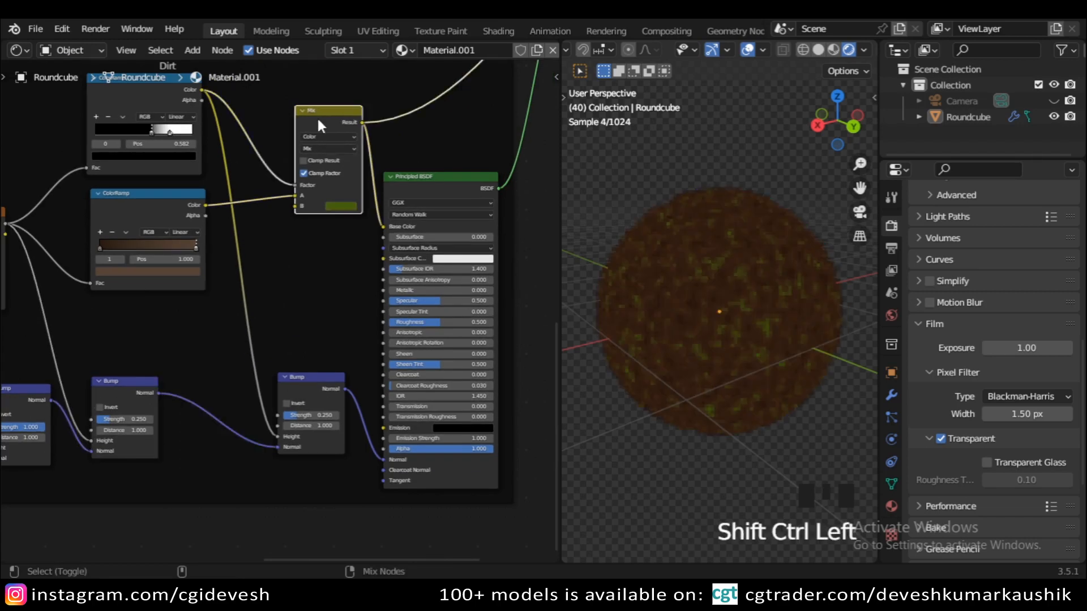
ctrl+shift+click(309, 388)
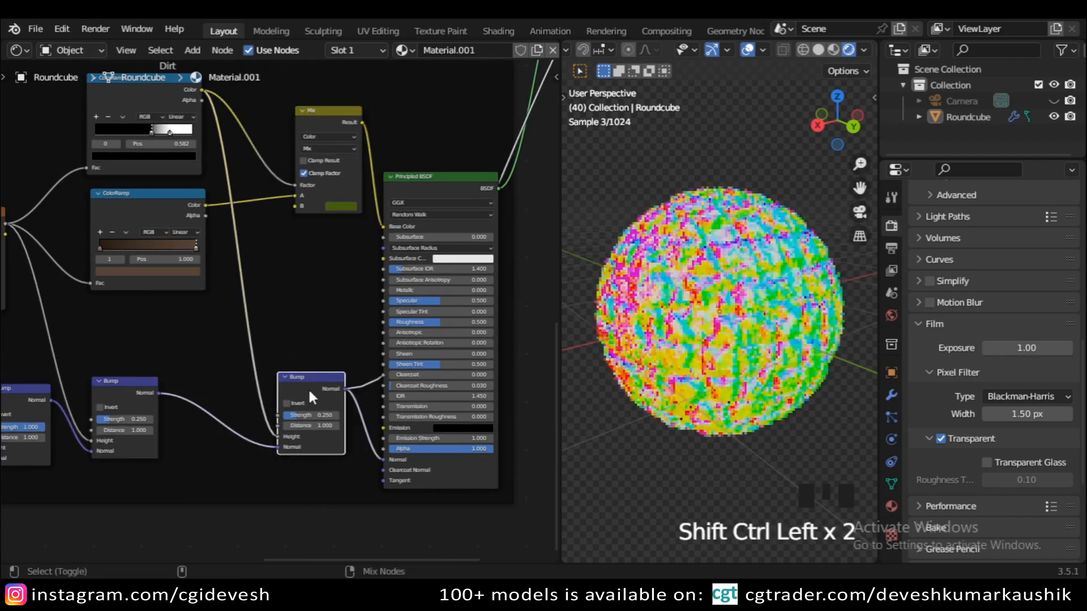
ctrl+shift+click(437, 176)
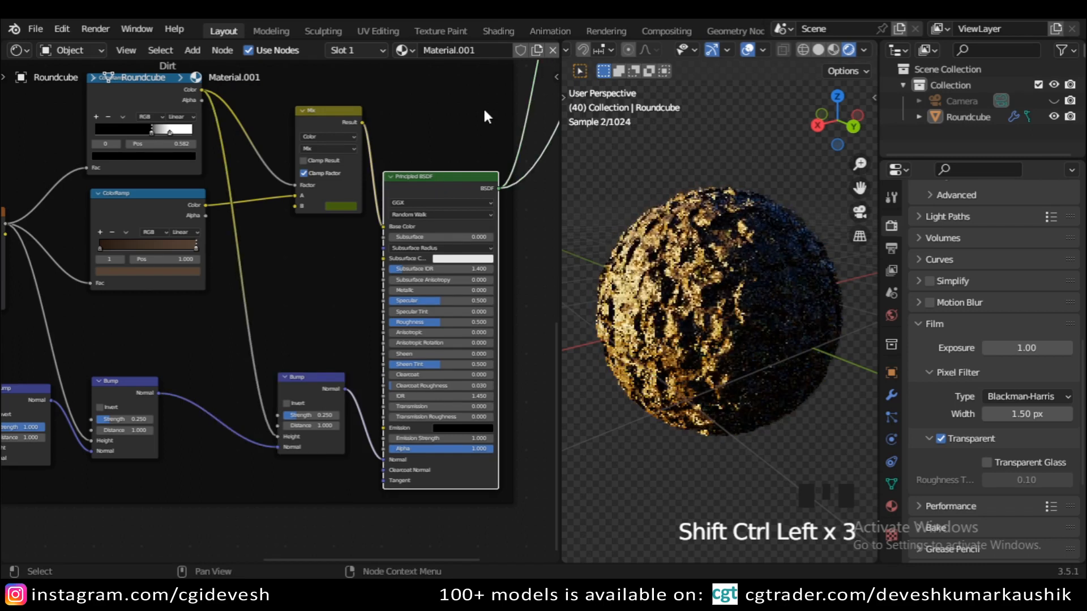
Preview the Mix Shader and the Displacement node, and reconnect the Mix Shader to the Material Output's surface.
middle_drag(483, 106, 235, 376)
scroll(402, 323, up, 5)
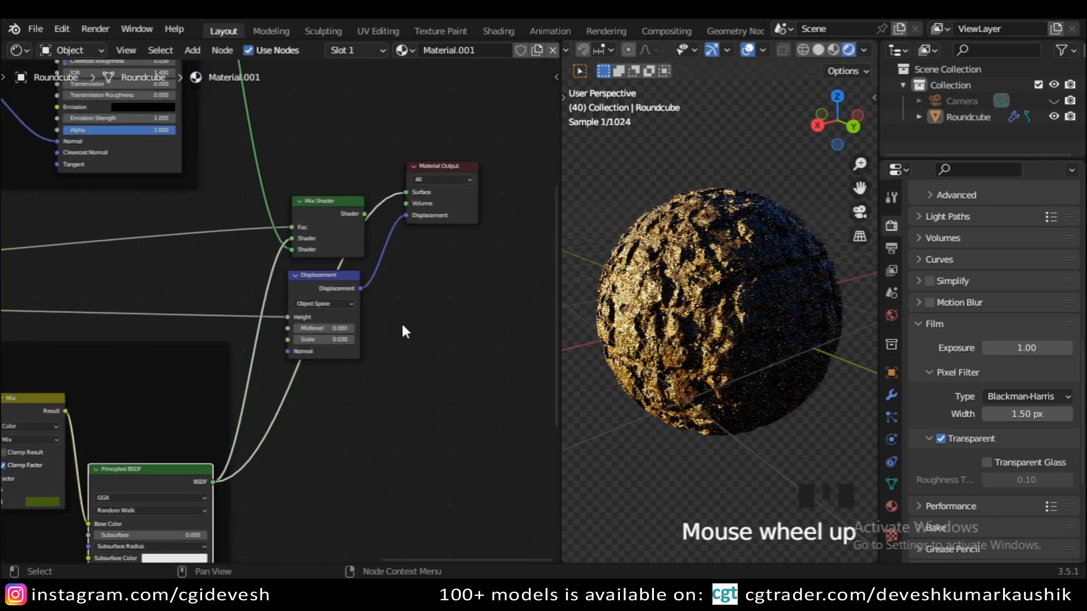
middle_drag(435, 181, 378, 232)
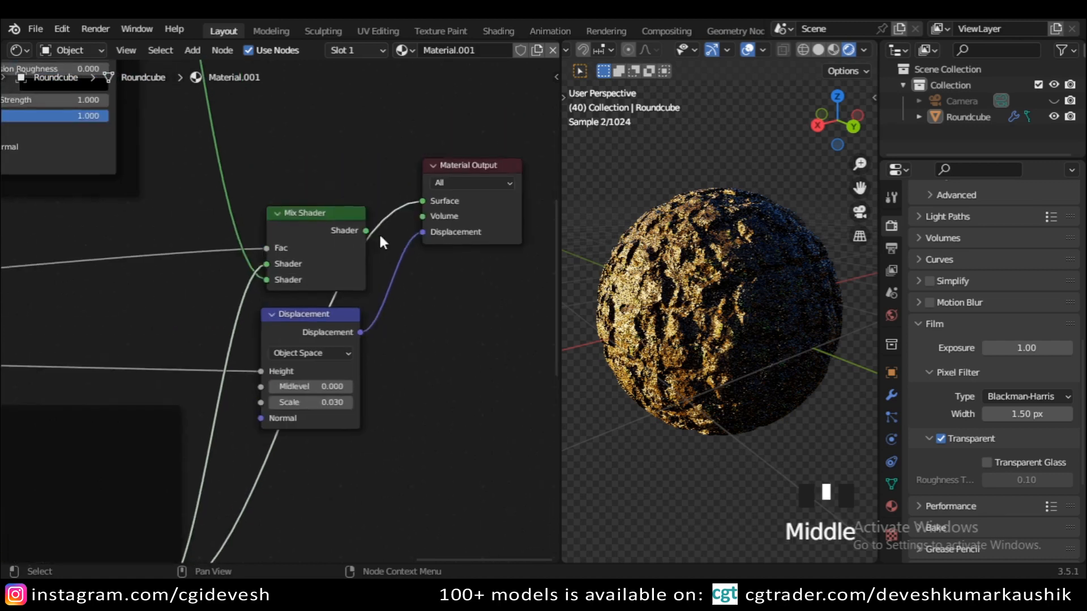
ctrl+shift+click(313, 225)
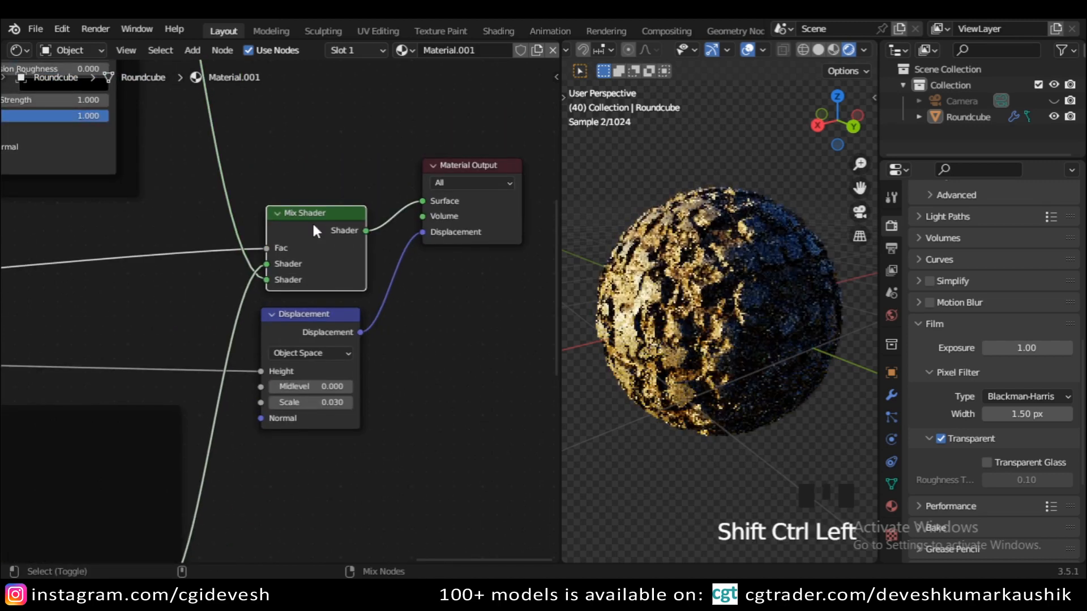
ctrl+shift+click(313, 316)
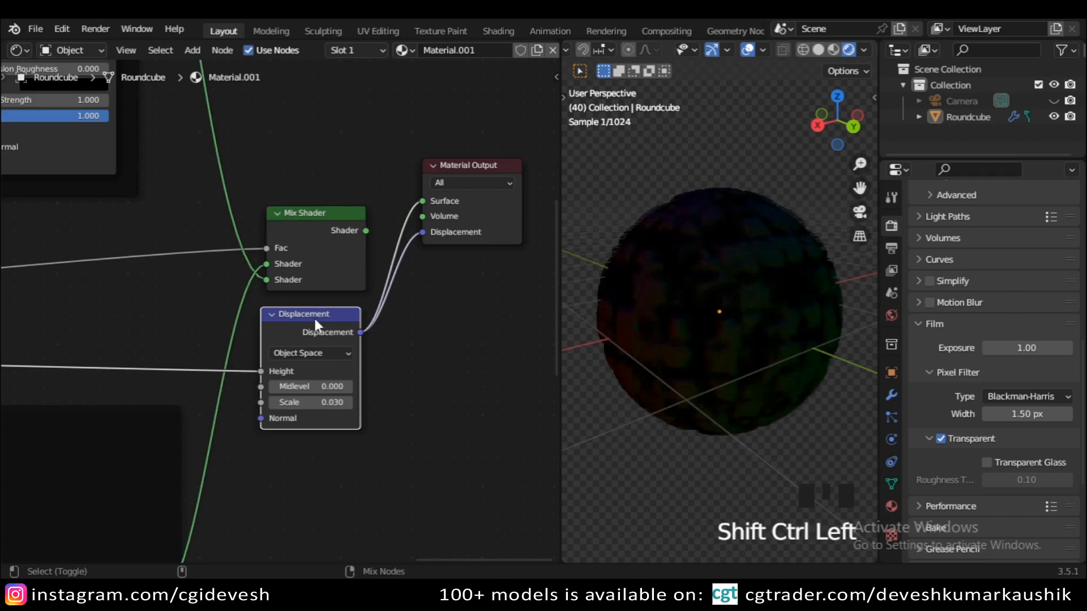
ctrl+shift+click(319, 237)
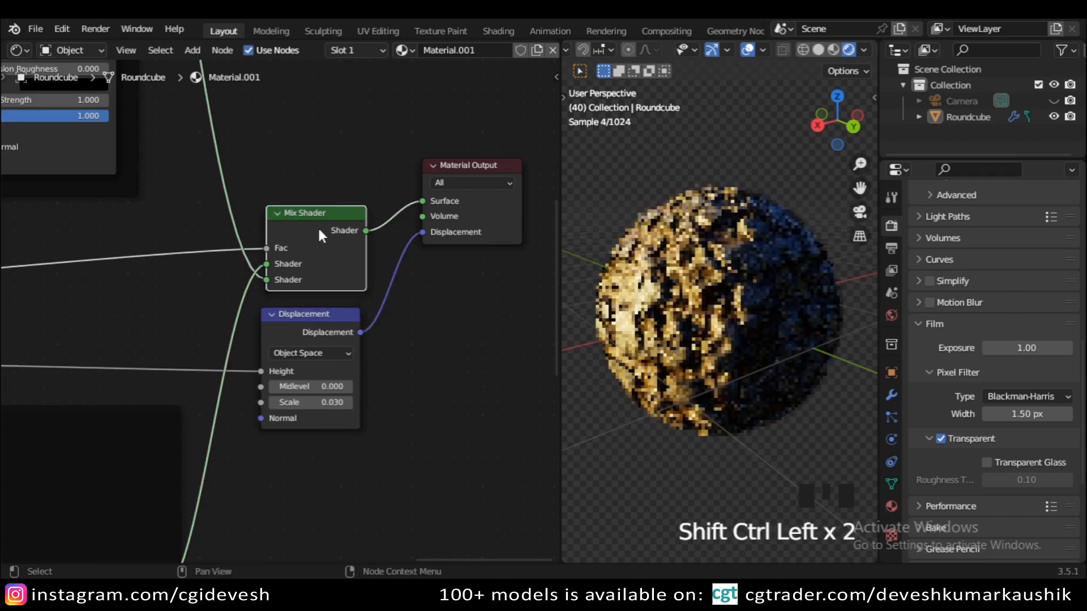
Set the material's surface displacement method to Displacement and Bump, and preview the Mix Shader again.
click(927, 334)
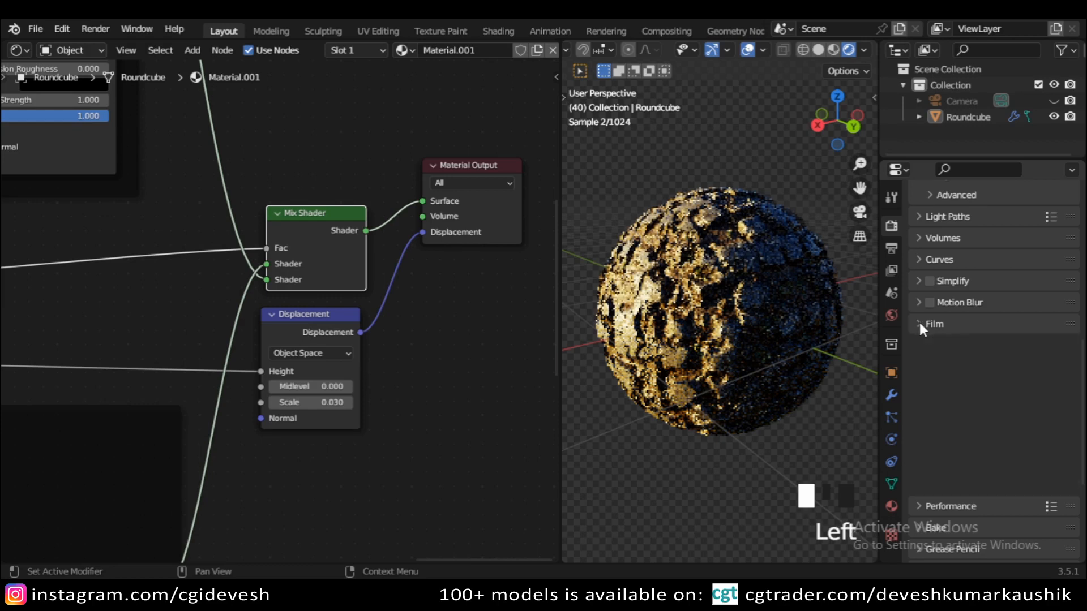
click(892, 506)
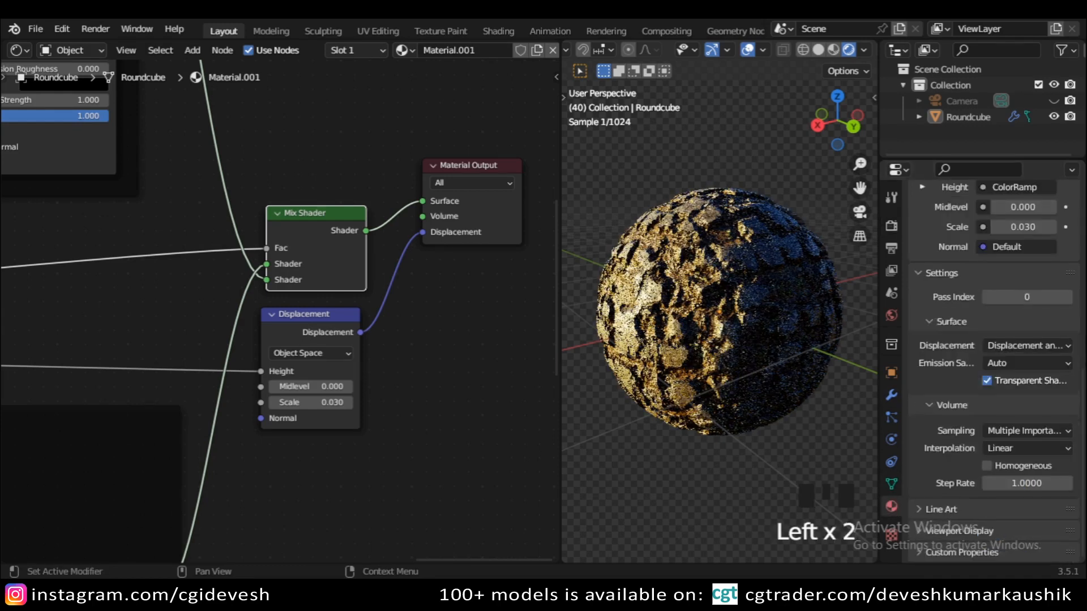
mouse_move(1082, 404)
mouse_down()
mouse_move(1082, 225)
mouse_move(1082, 409)
mouse_up()
scroll(994, 368, down, 1)
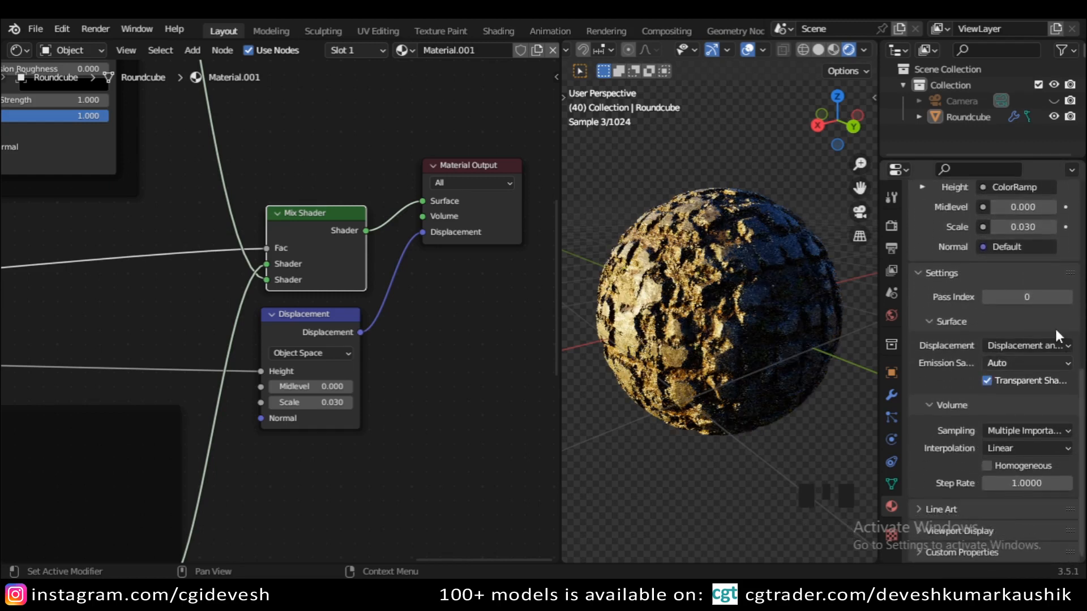
click(1023, 344)
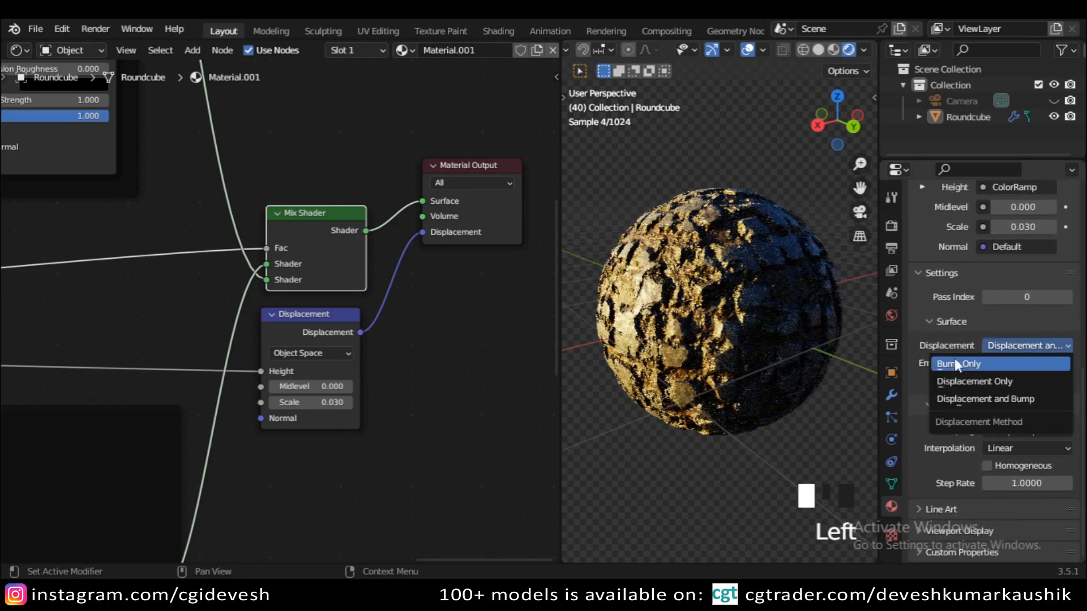
click(1019, 396)
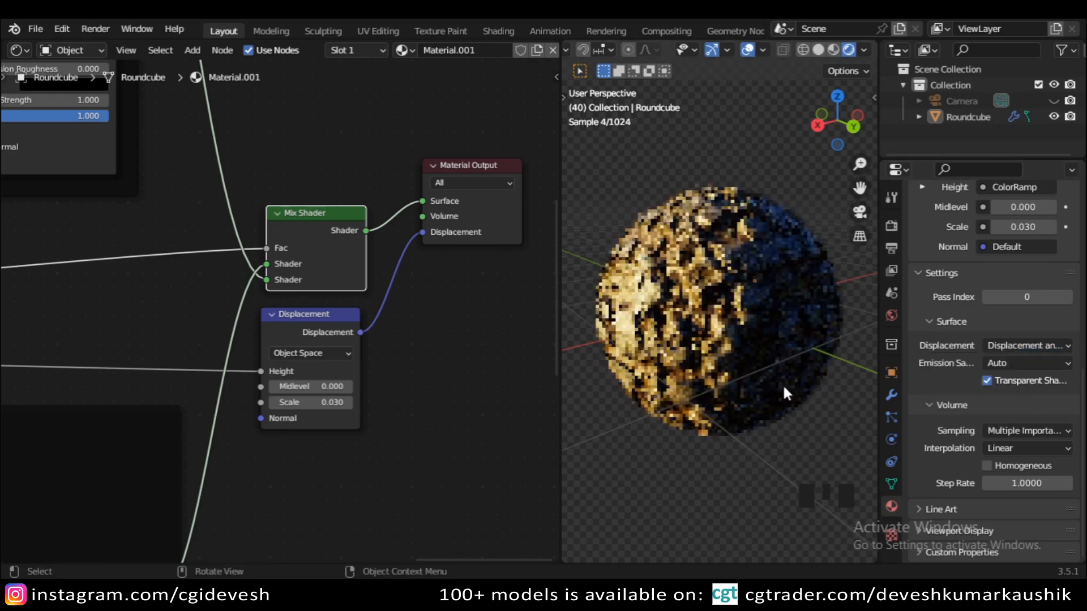
ctrl+shift+click(332, 234)
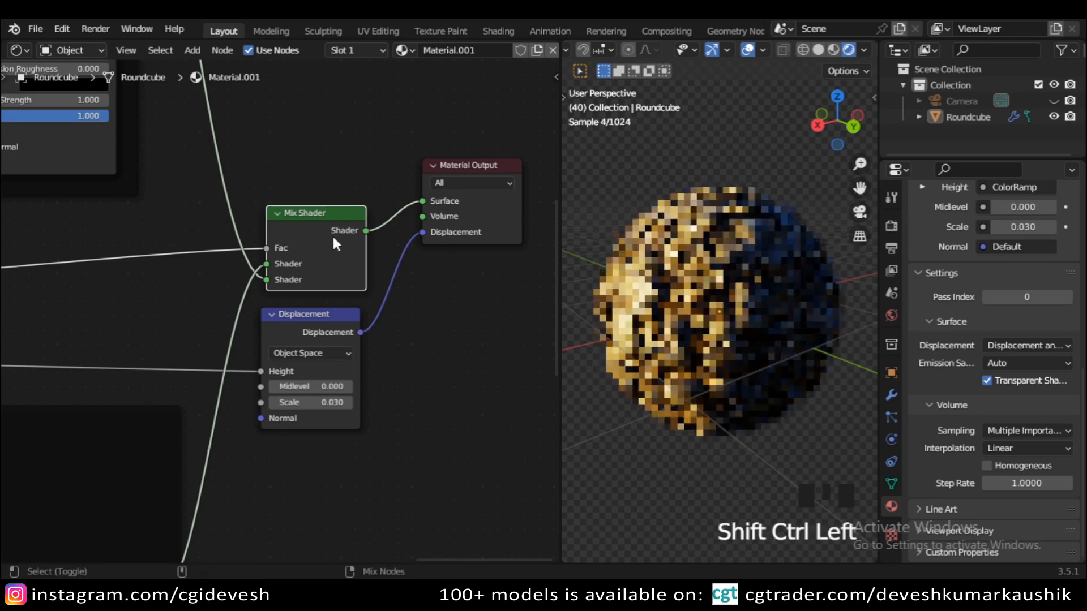
Inspect the displaced sphere from another side in the rendered preview.
click(427, 352)
scroll(753, 327, down, 4)
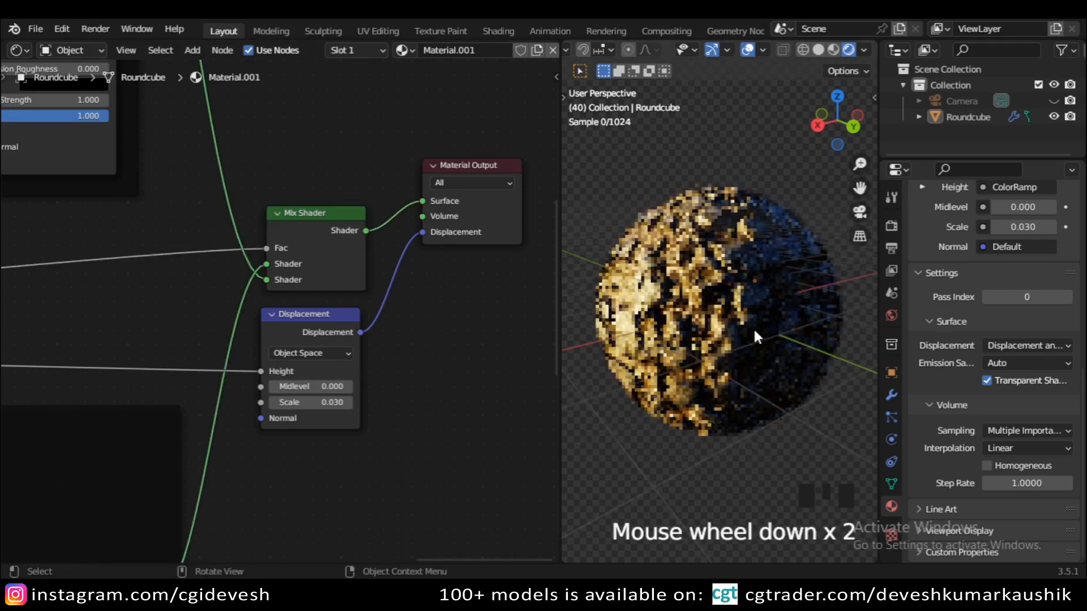
middle_drag(757, 327, 807, 359)
scroll(747, 334, up, 4)
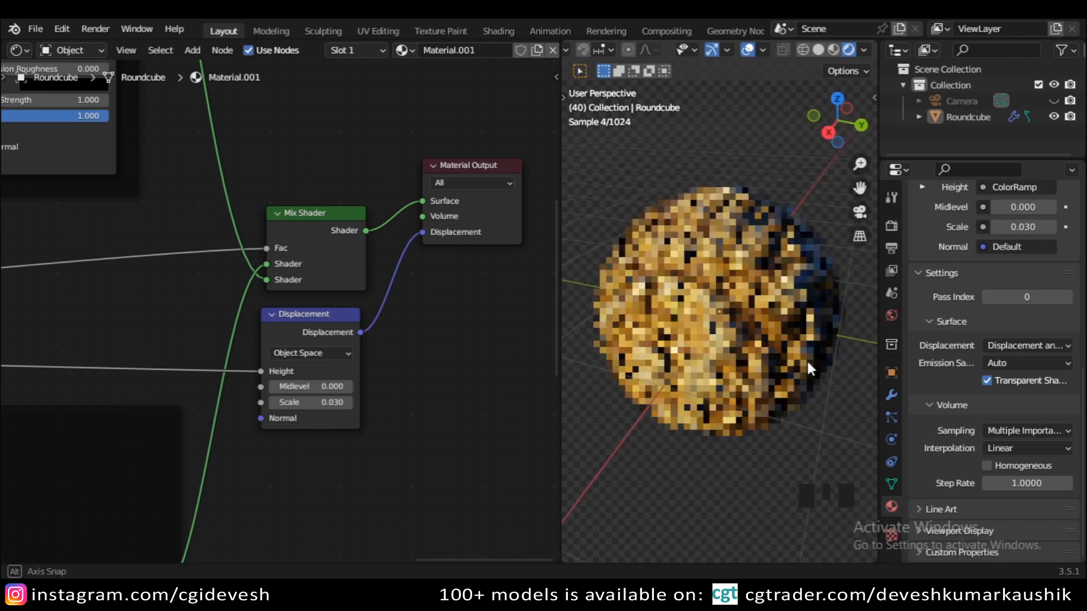
scroll(402, 327, up, 2)
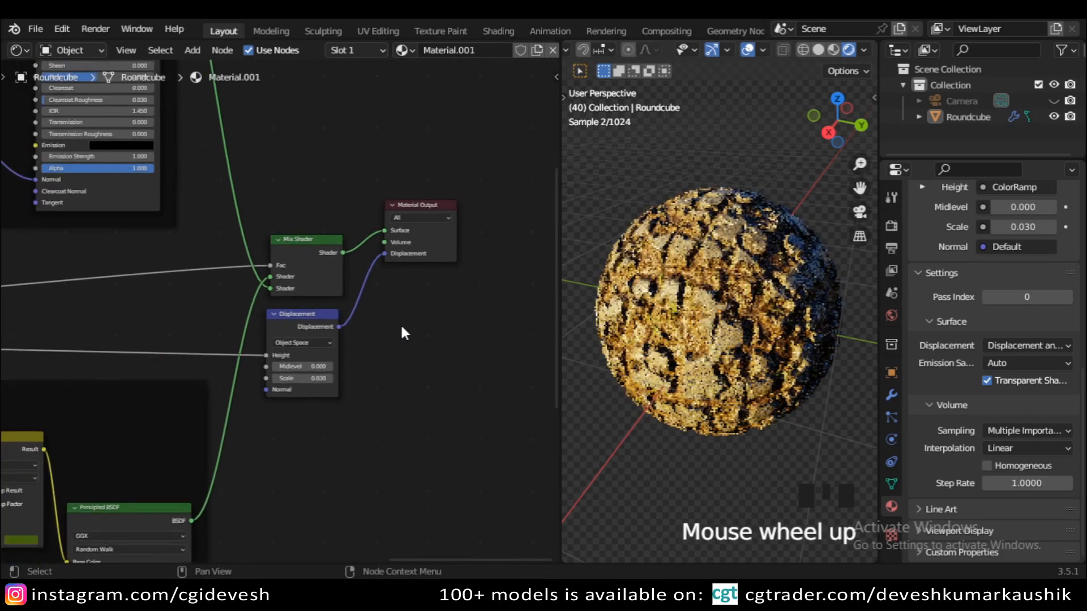
Maximize the node editor and examine the shared Texture Coordinate, Voronoi Texture, Noise Texture, Darken and ColorRamp nodes.
scroll(404, 333, down, 17)
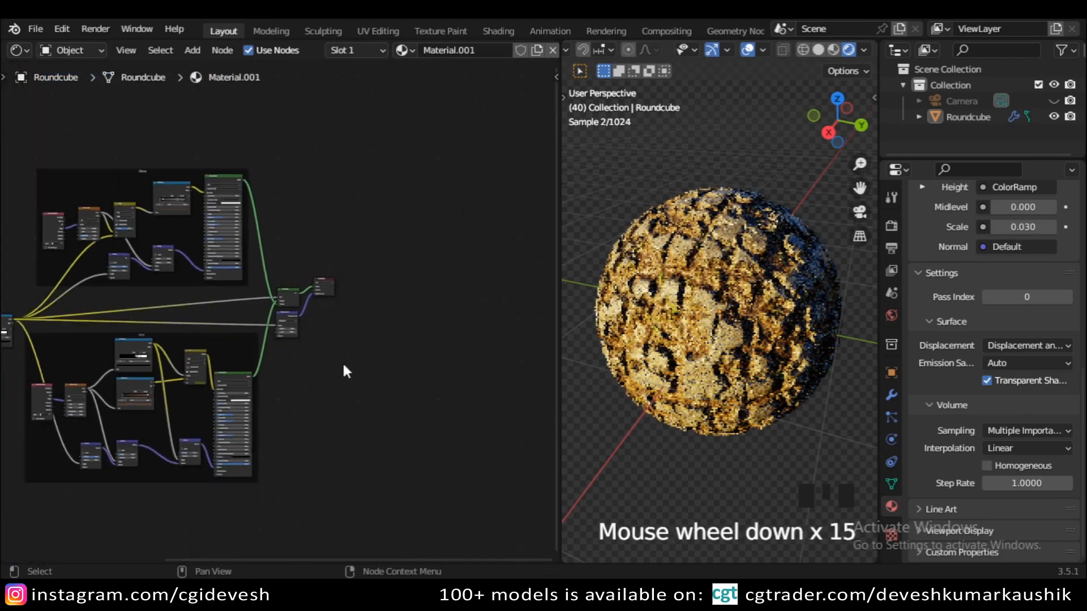
middle_drag(333, 371, 432, 359)
scroll(432, 358, up, 6)
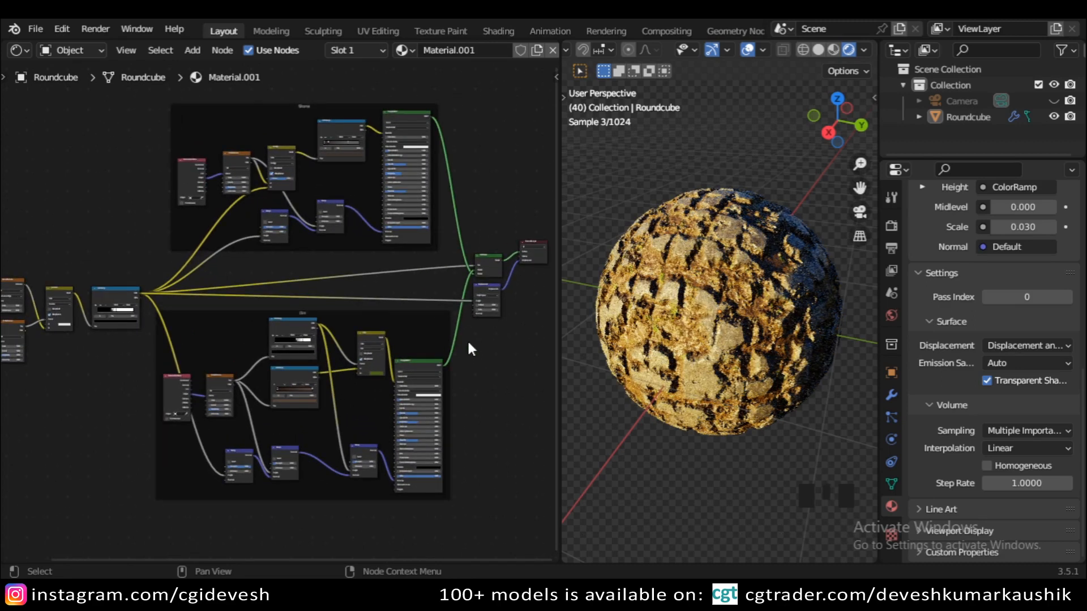
key(ctrl+space)
scroll(356, 354, up, 3)
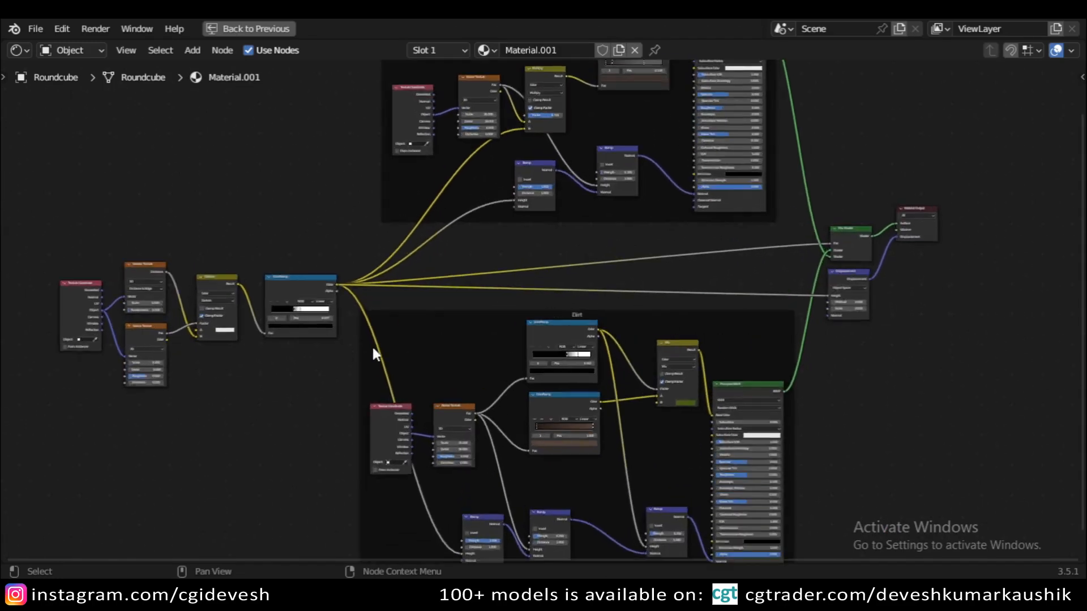
middle_drag(395, 350, 598, 358)
scroll(598, 357, up, 8)
middle_drag(418, 385, 608, 373)
scroll(606, 371, up, 6)
middle_drag(664, 398, 687, 372)
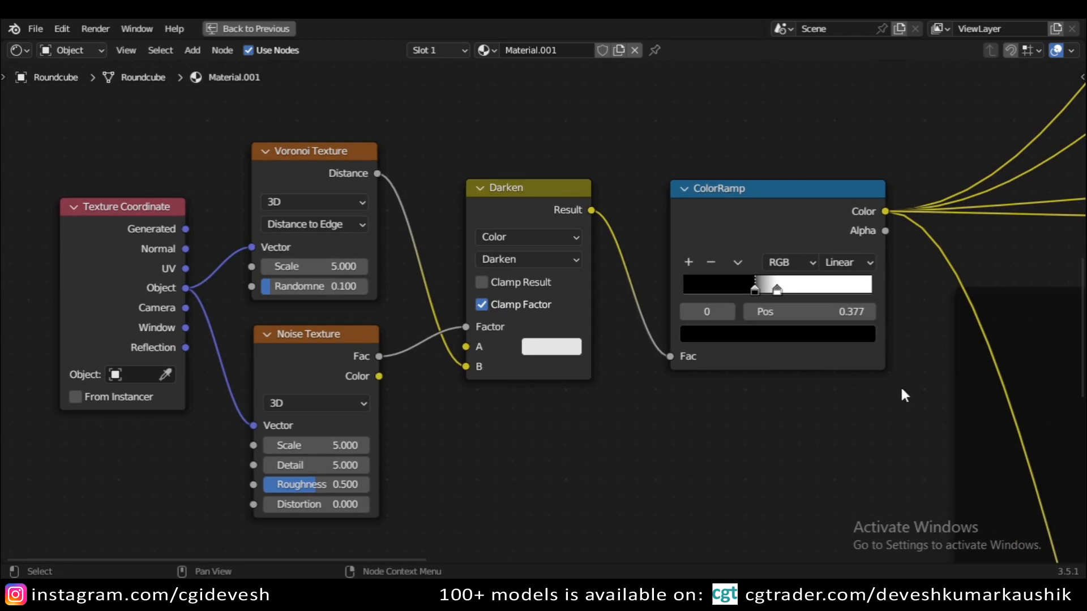
Examine the nodes and their settings inside the Stone frame and the Dirt frame.
scroll(904, 395, down, 5)
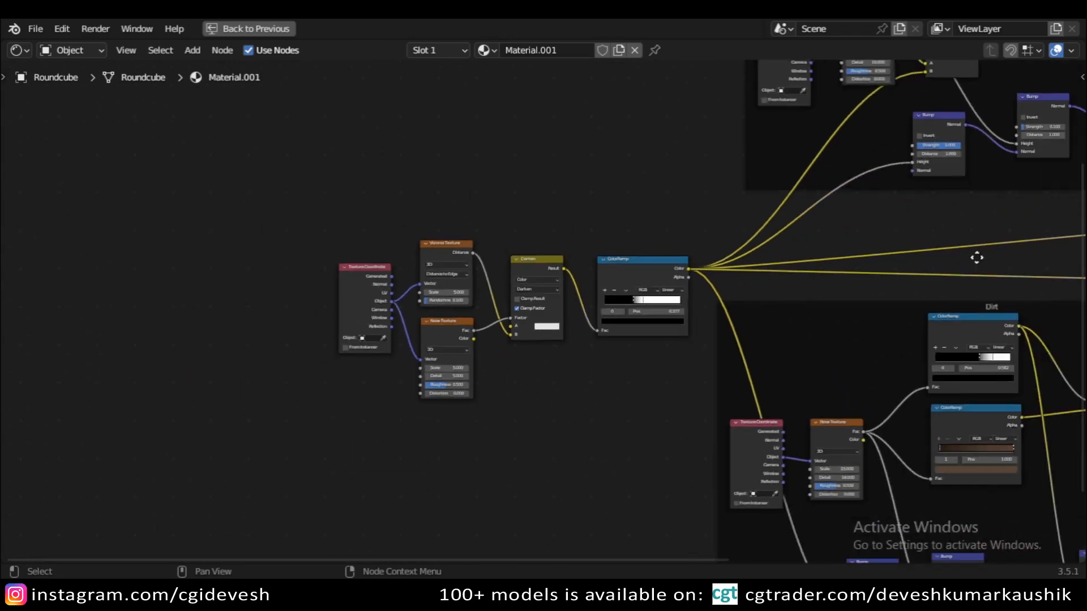
middle_drag(975, 254, 704, 473)
scroll(609, 454, up, 3)
scroll(703, 473, up, 1)
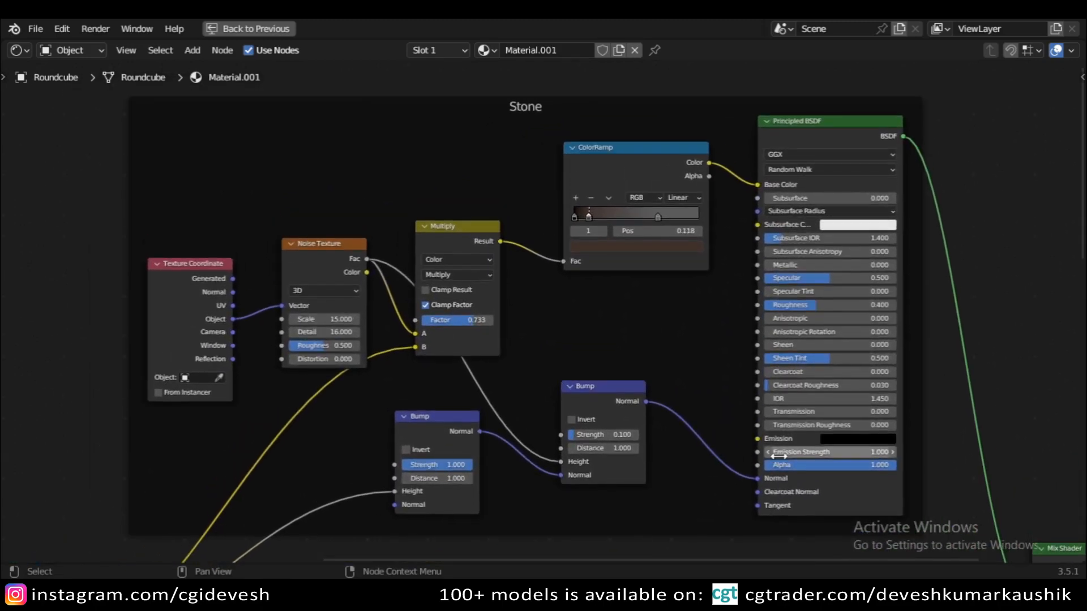
middle_drag(778, 455, 736, 223)
middle_drag(721, 529, 719, 139)
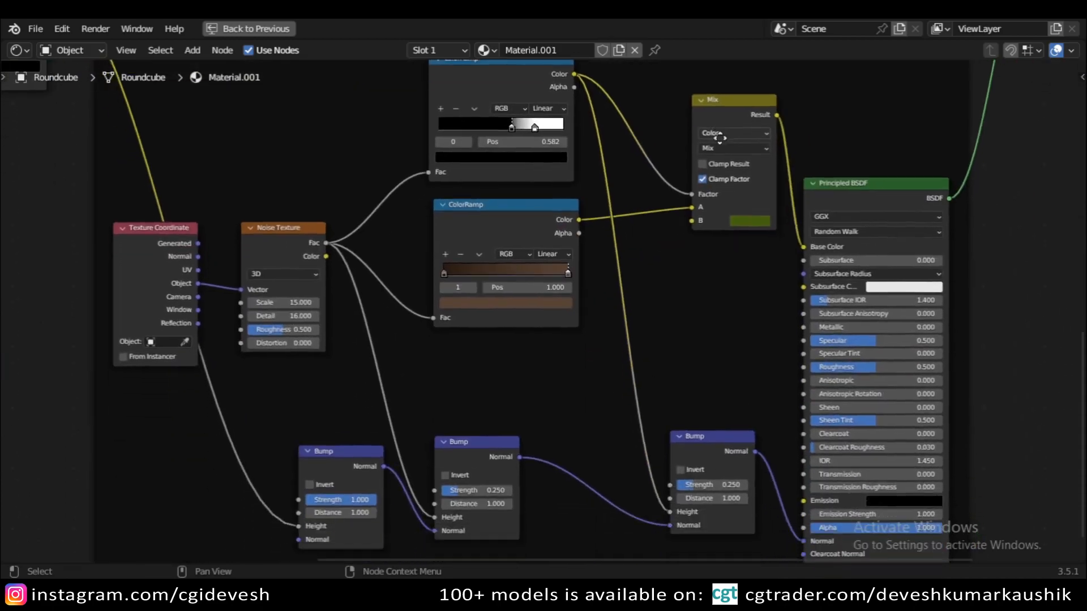
scroll(720, 139, down, 3)
scroll(719, 134, down, 1)
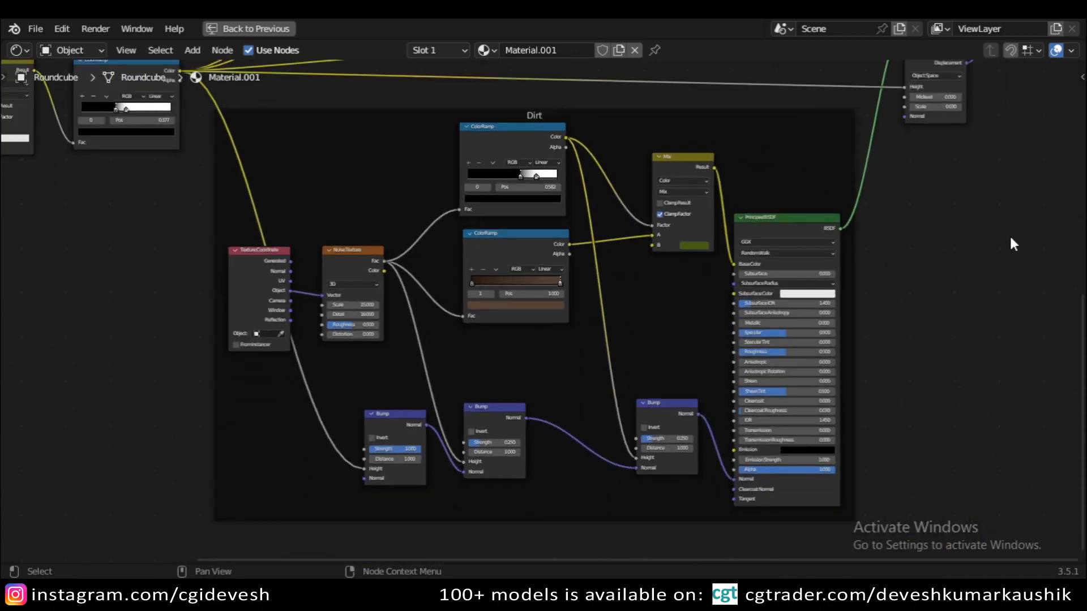
scroll(1011, 233, up, 1)
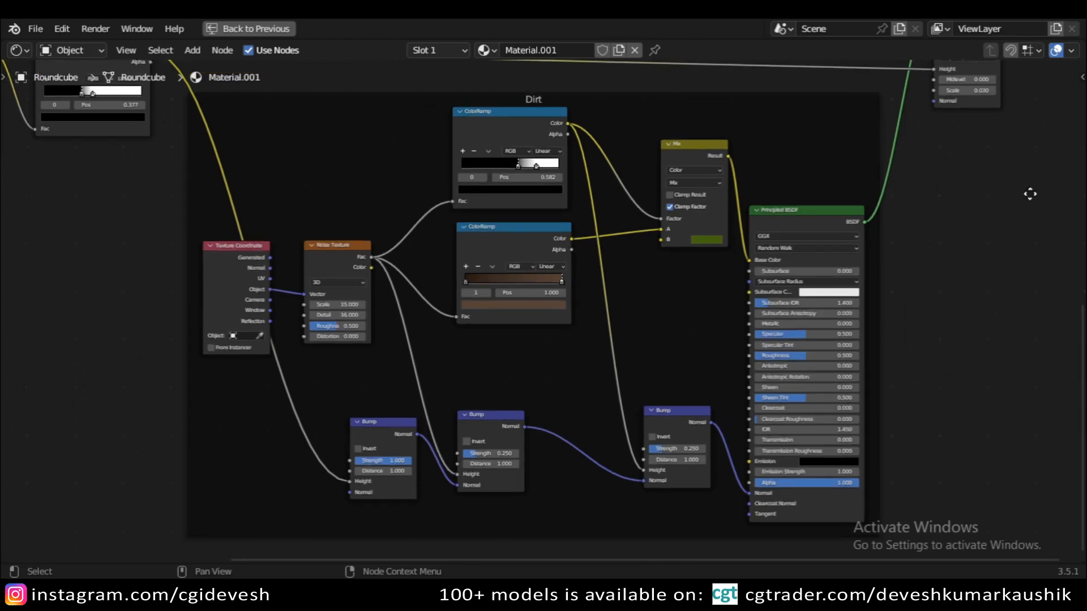
Examine the Mix Shader, Displacement and Material Output nodes and the whole node tree, and restore the split layout.
middle_drag(1027, 189, 574, 504)
scroll(569, 498, up, 1)
scroll(569, 501, up, 1)
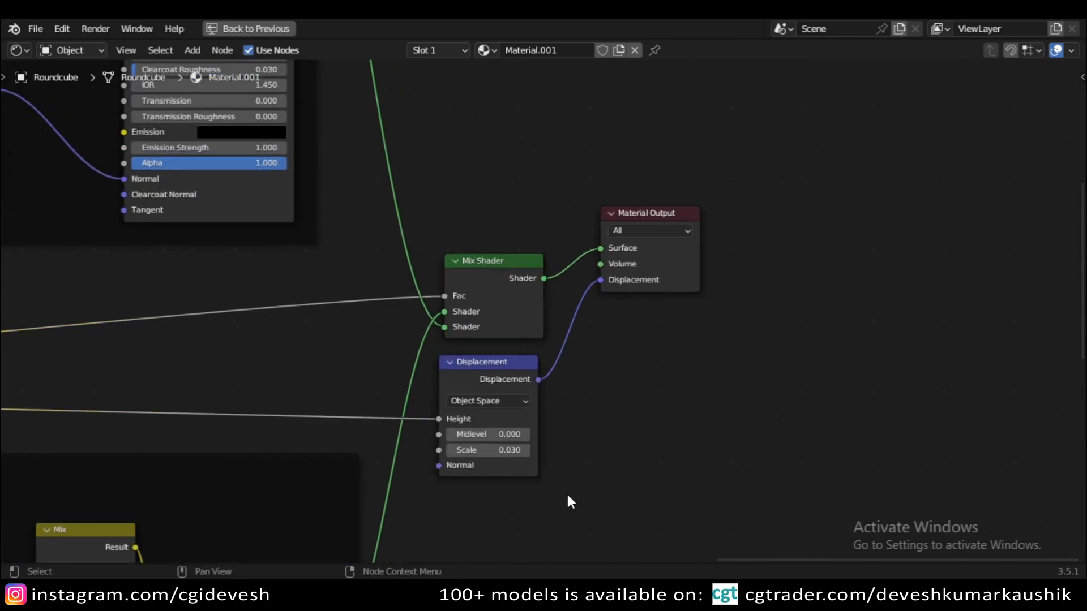
scroll(566, 492, down, 4)
scroll(508, 392, down, 7)
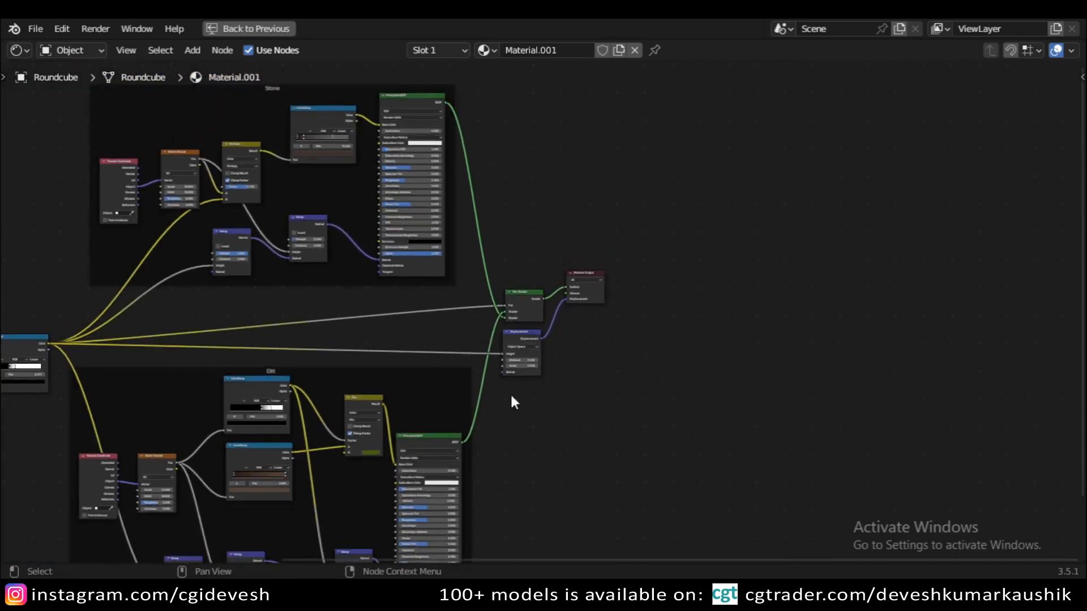
middle_drag(507, 392, 678, 362)
scroll(678, 363, down, 1)
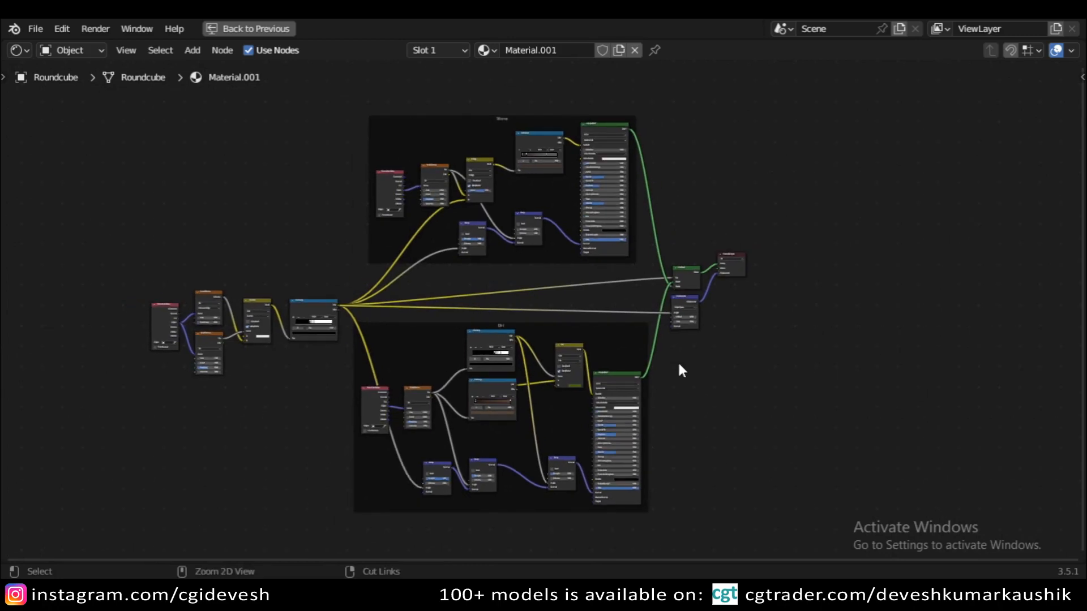
key(ctrl+space)
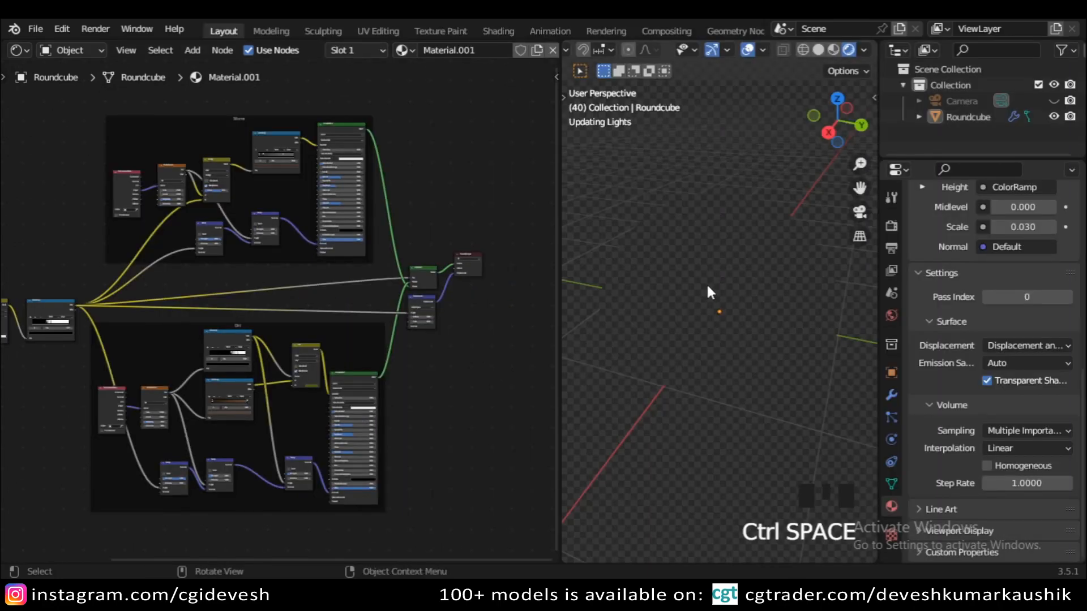
Change the node editor area to a 3D Viewport and unhide the camera in the scene.
click(23, 50)
click(51, 93)
scroll(346, 249, down, 1)
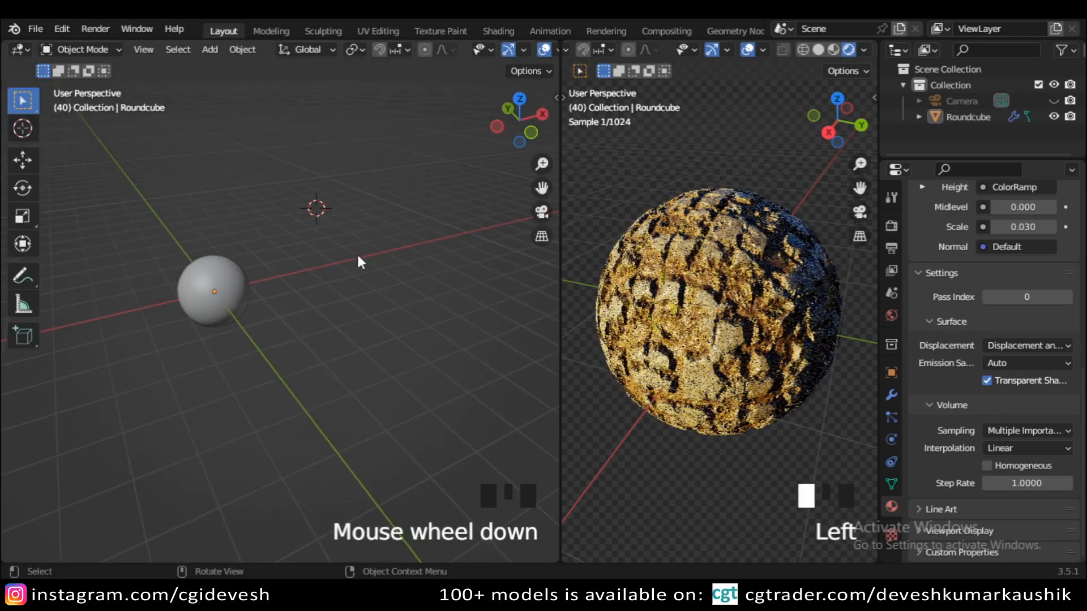
scroll(357, 257, down, 2)
click(1054, 101)
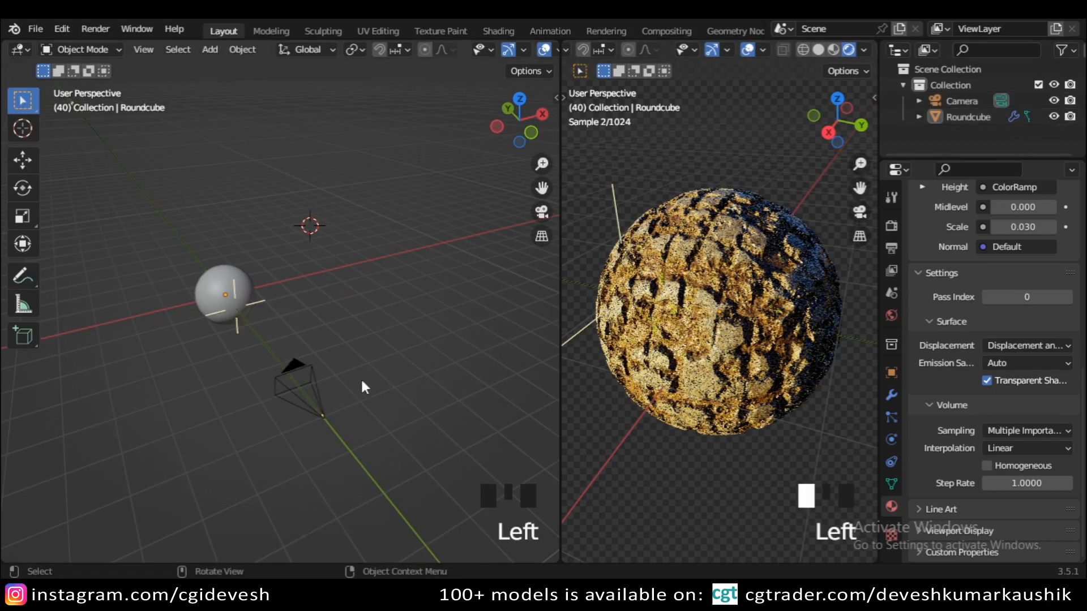
Select the camera in front of the sphere and expand its Viewport Display settings.
click(312, 385)
scroll(314, 387, up, 3)
scroll(338, 404, down, 1)
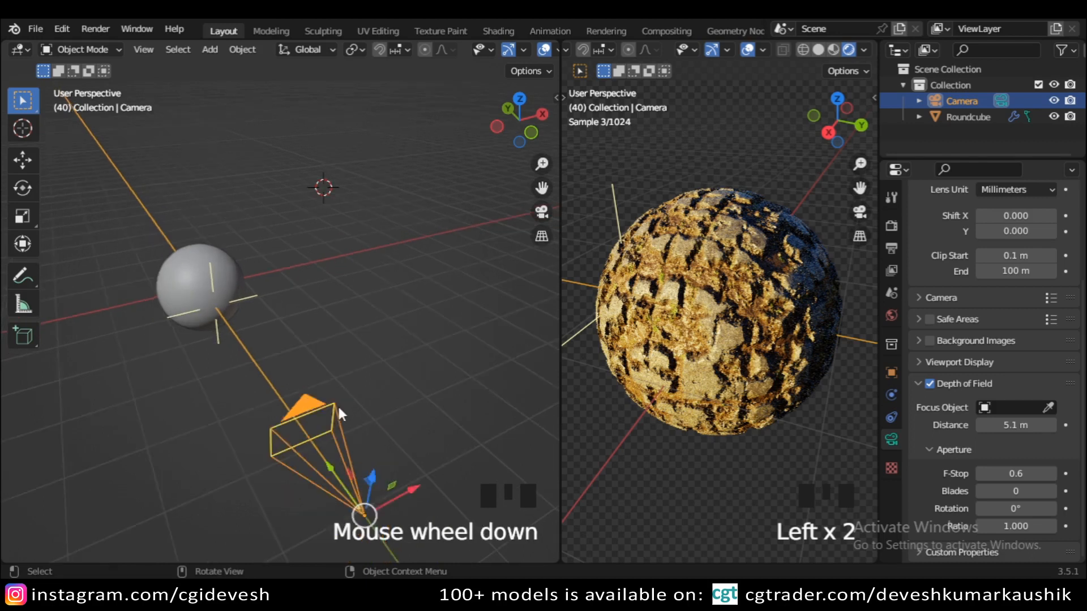
scroll(337, 405, down, 2)
middle_drag(261, 447, 387, 459)
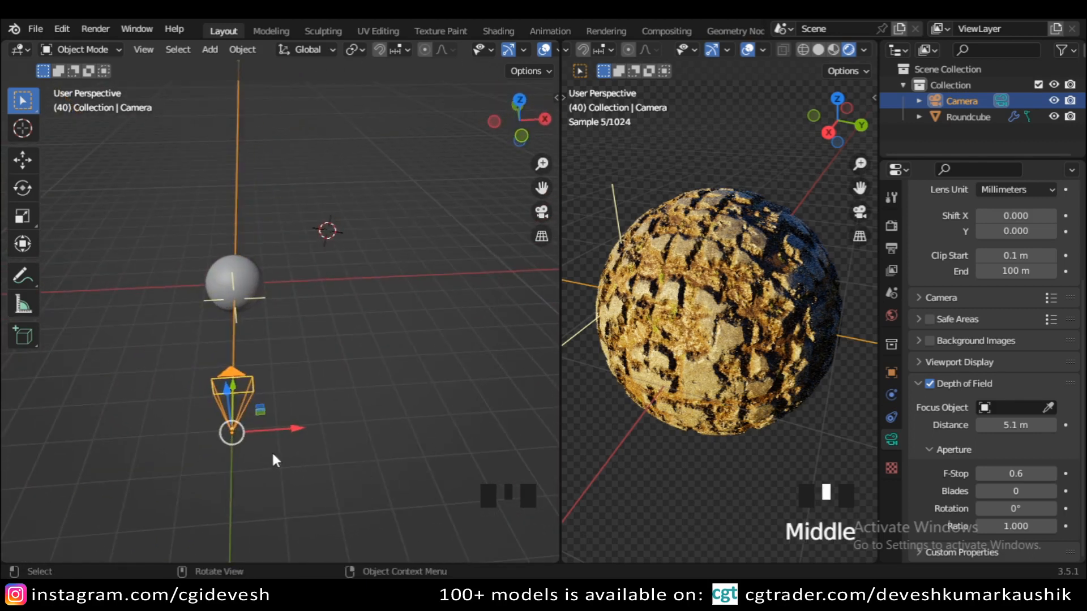
middle_drag(284, 396, 332, 389)
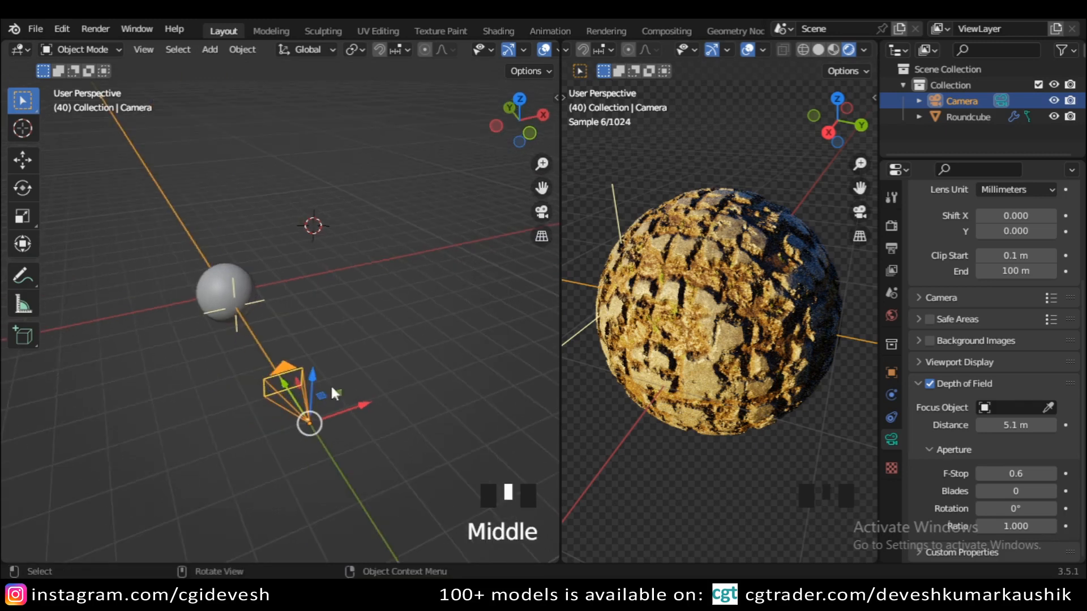
drag(1082, 374, 1082, 361)
scroll(996, 368, down, 1)
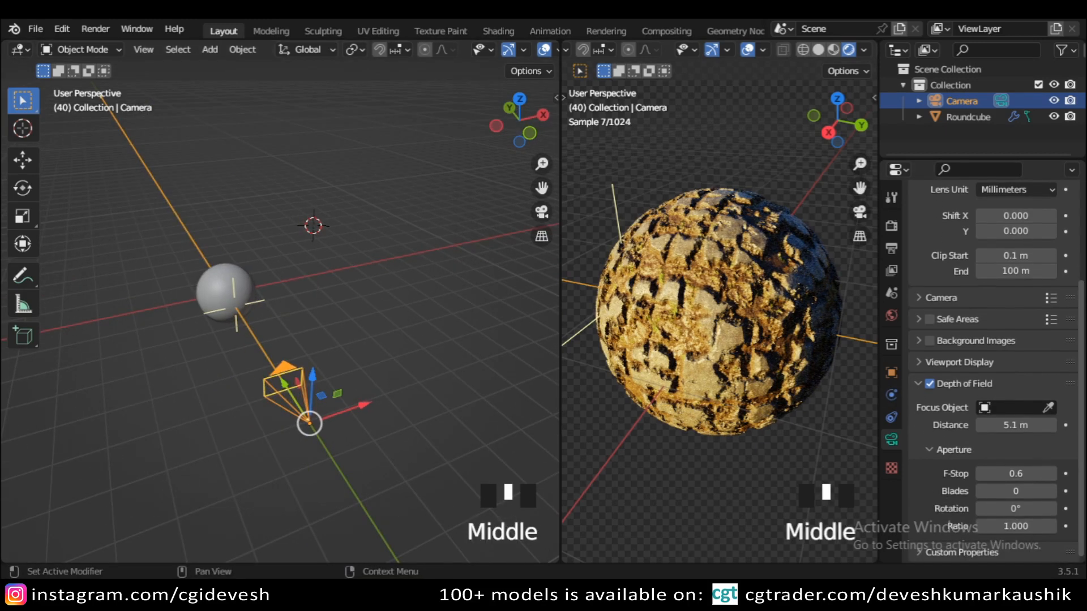
click(957, 367)
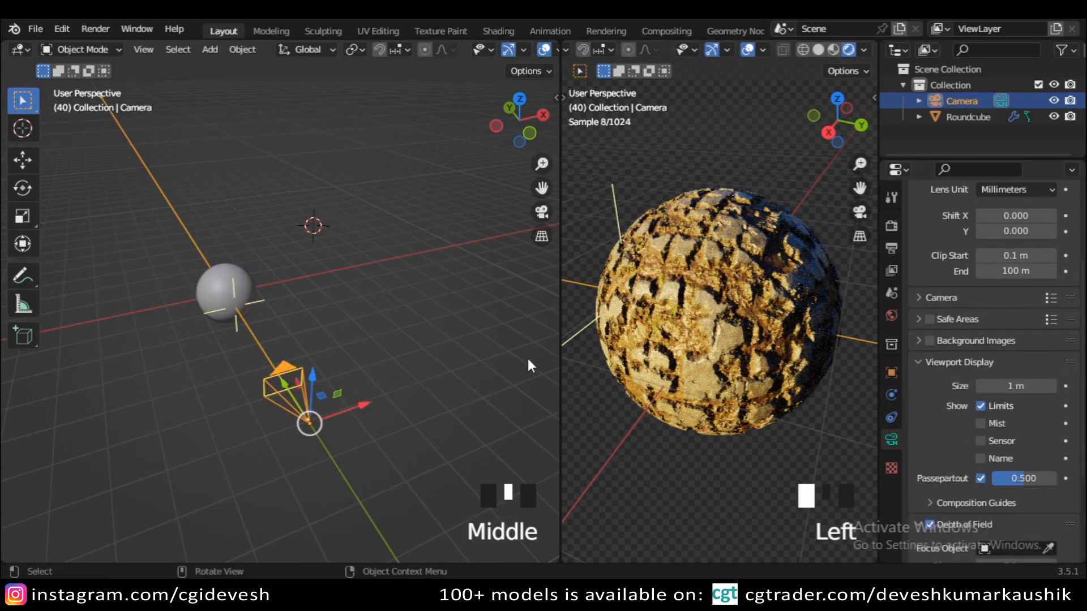
Try a focus distance of 3.1 m on the camera, undo it, and turn off depth of field.
scroll(257, 310, up, 4)
scroll(271, 340, down, 1)
scroll(280, 356, down, 1)
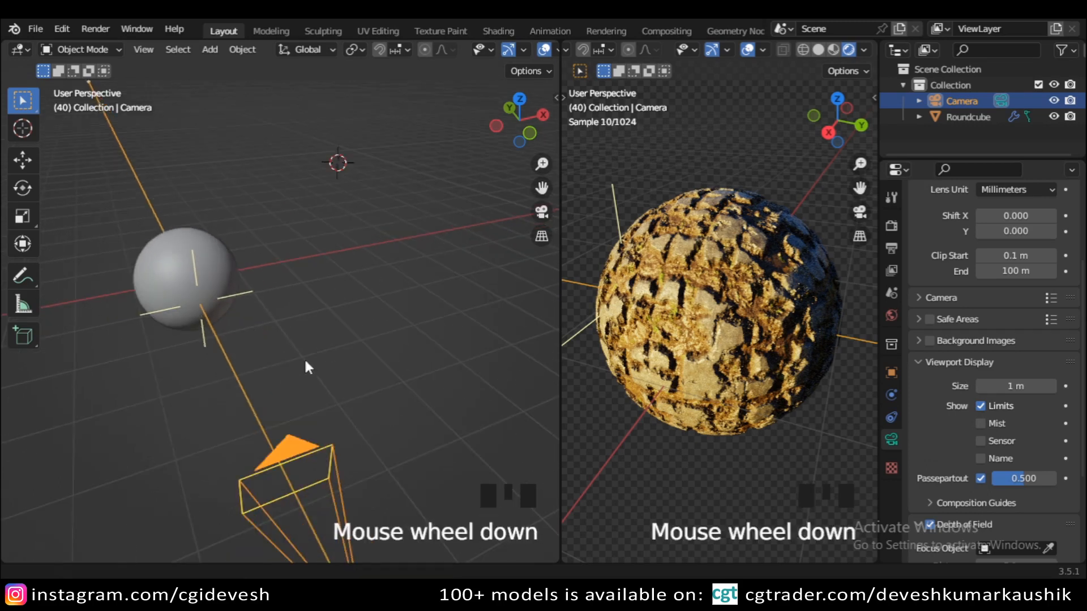
shift+middle_drag(305, 362, 332, 321)
scroll(1027, 470, down, 2)
scroll(1025, 464, down, 3)
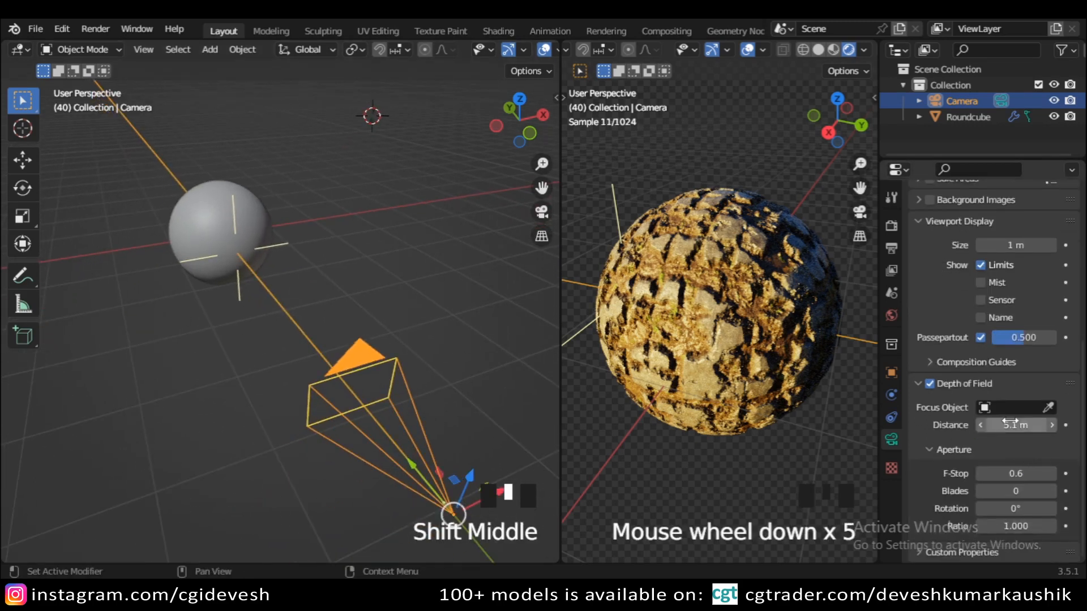
drag(1013, 425, 980, 425)
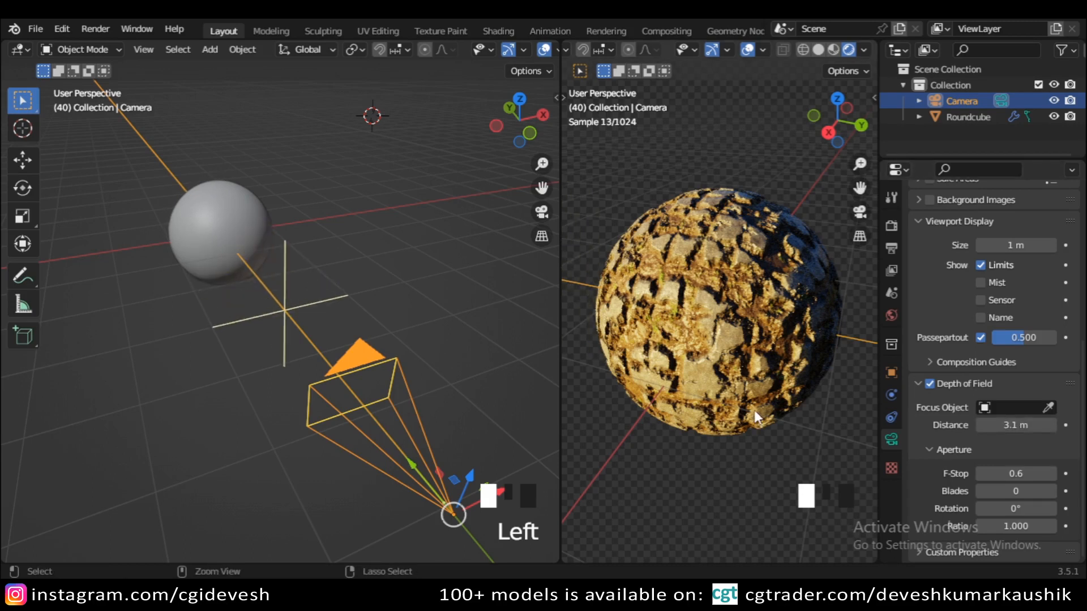
key(ctrl+z)
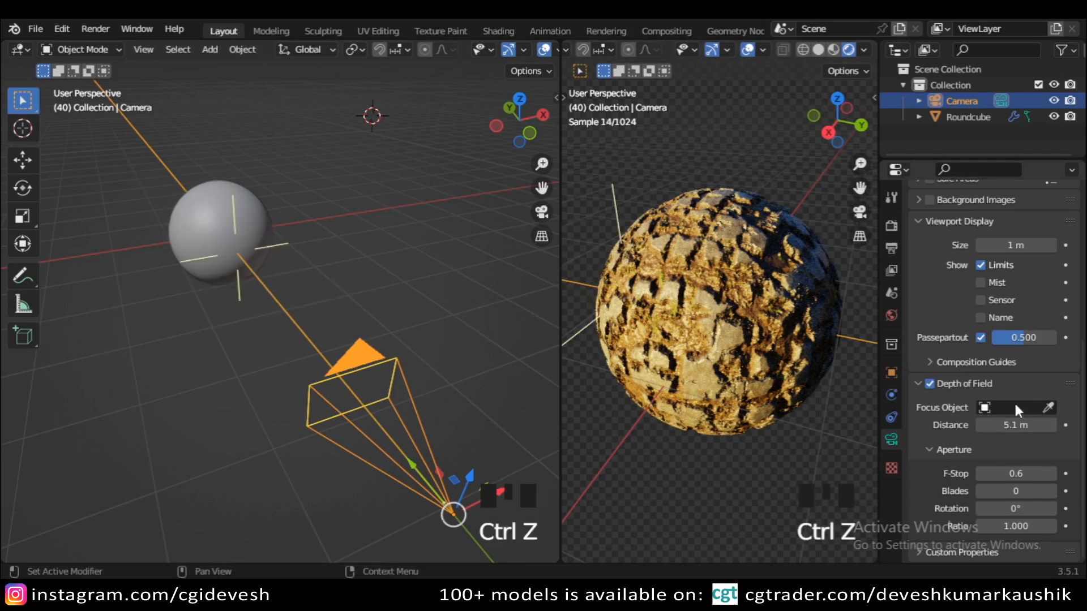
click(930, 383)
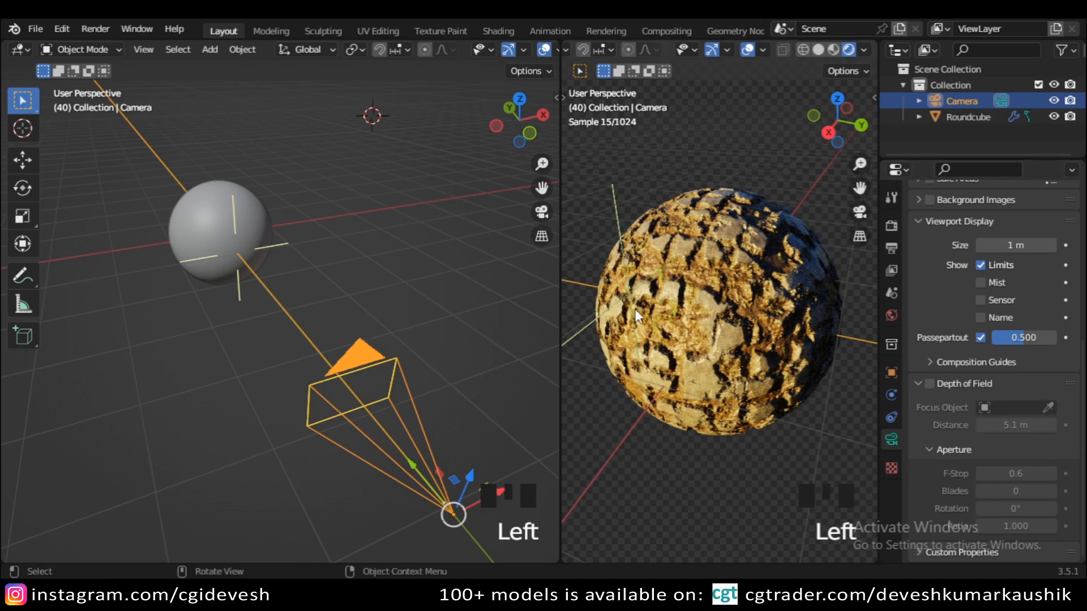
Switch to the Modeling workspace and turn on the viewport gizmos and overlays.
click(258, 32)
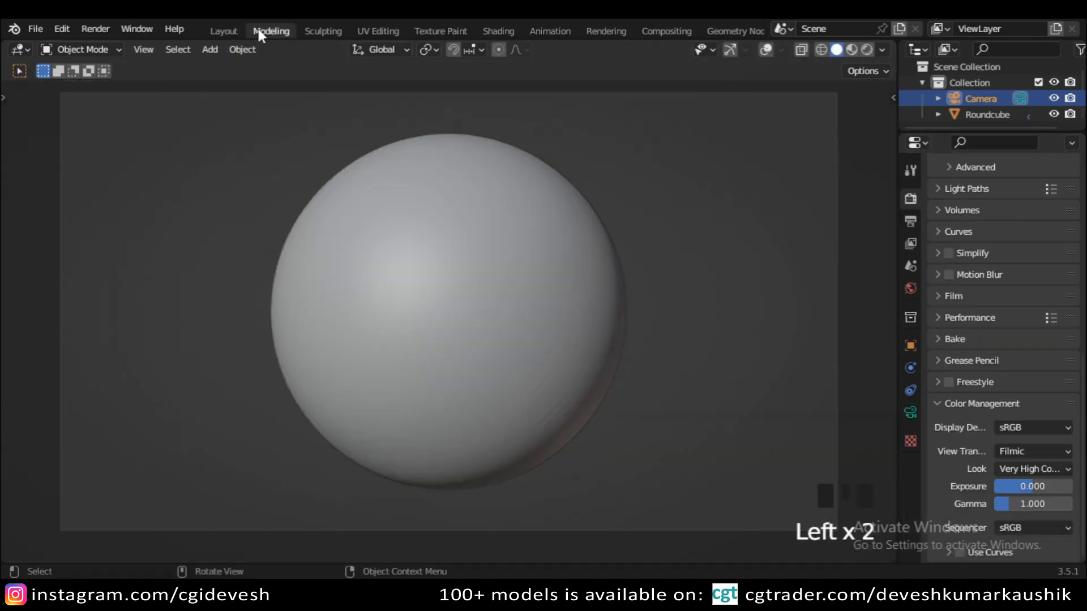
middle_click(619, 250)
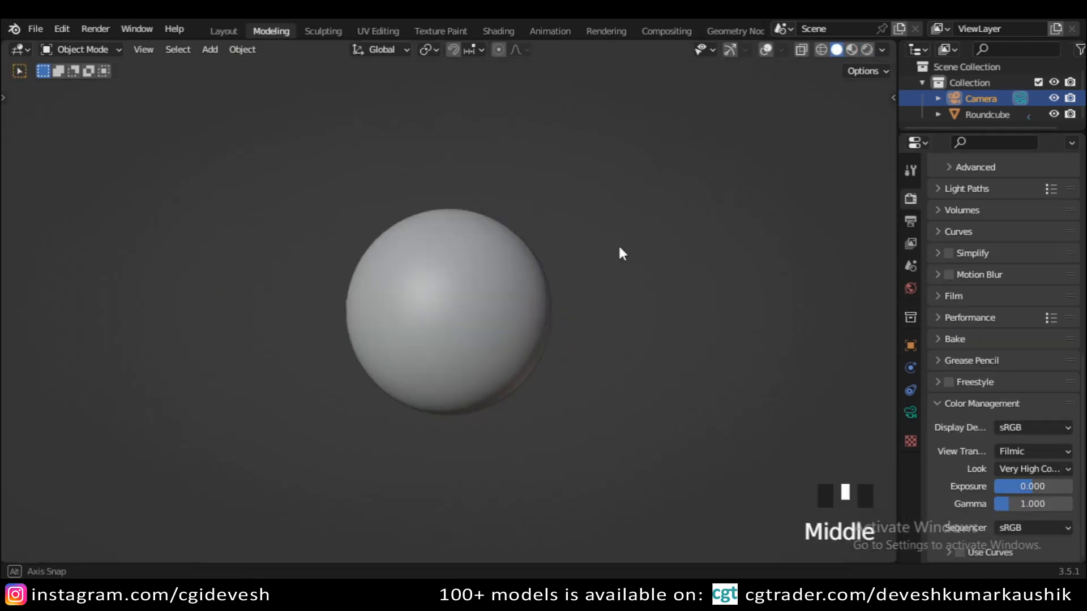
scroll(643, 263, down, 4)
click(730, 49)
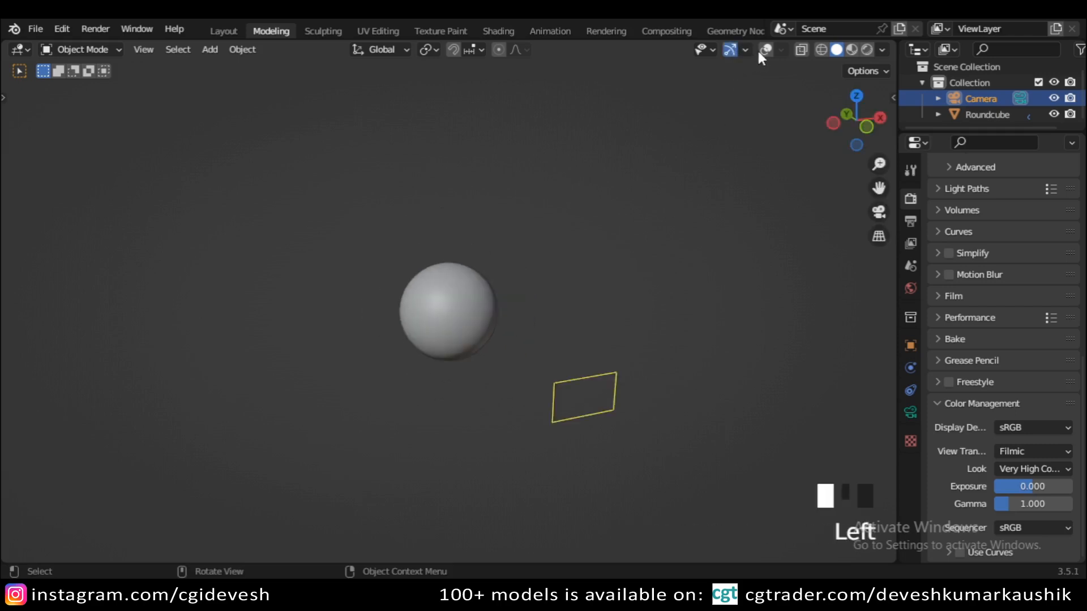
click(765, 50)
View the sphere through the camera in Rendered shading and bring up the render sampling settings.
key(KP_0)
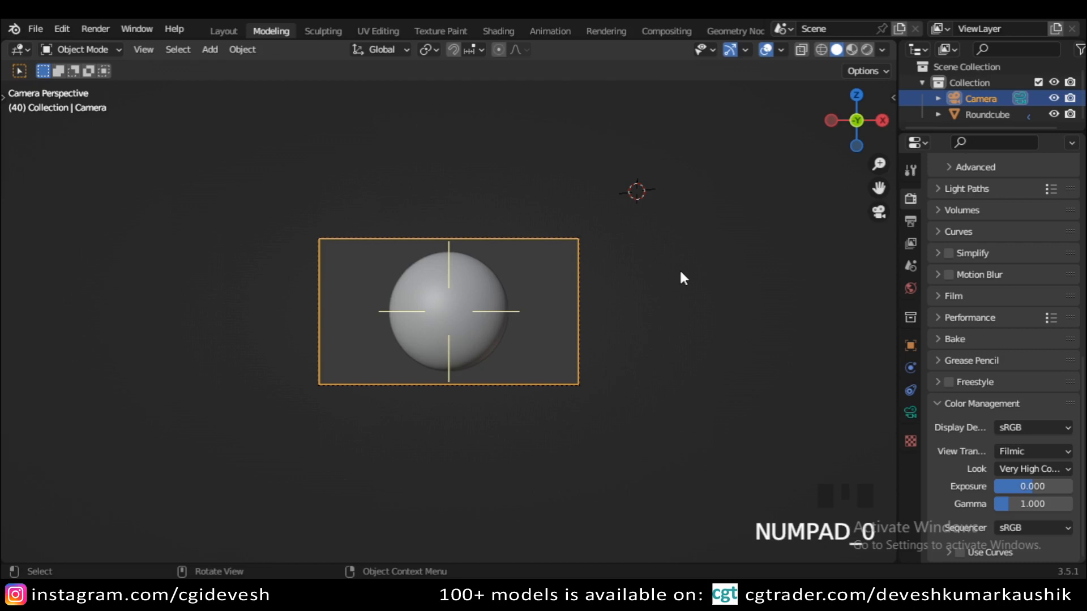
scroll(681, 272, up, 5)
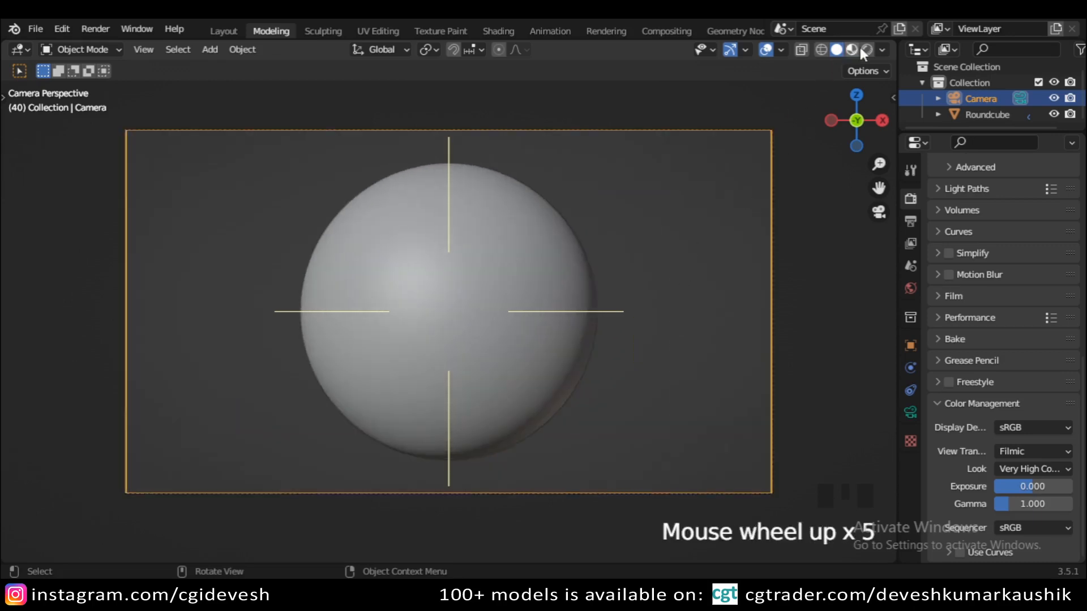
click(866, 50)
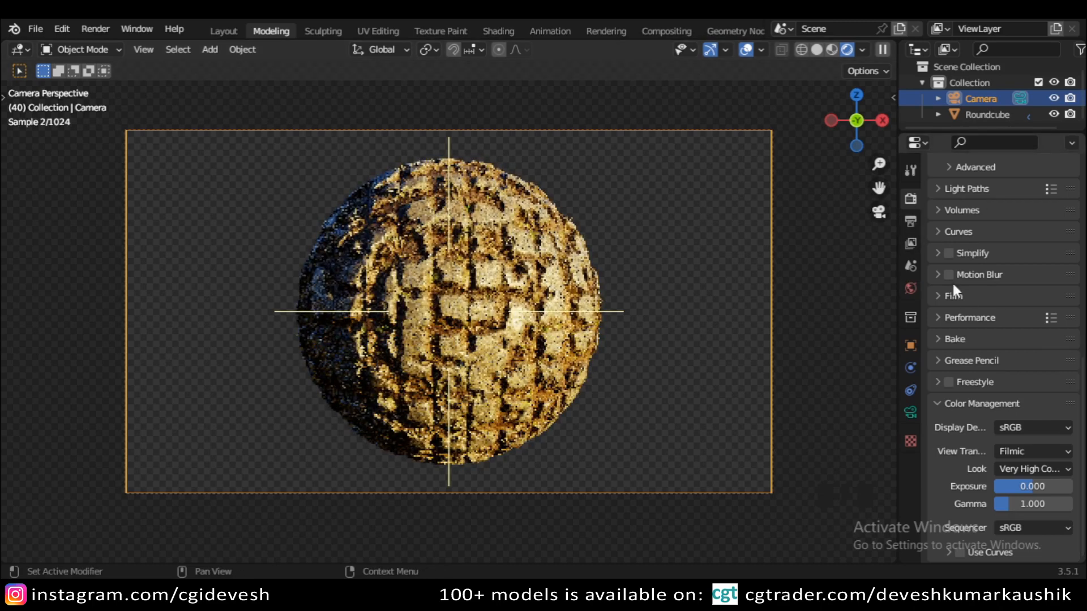
scroll(954, 300, up, 15)
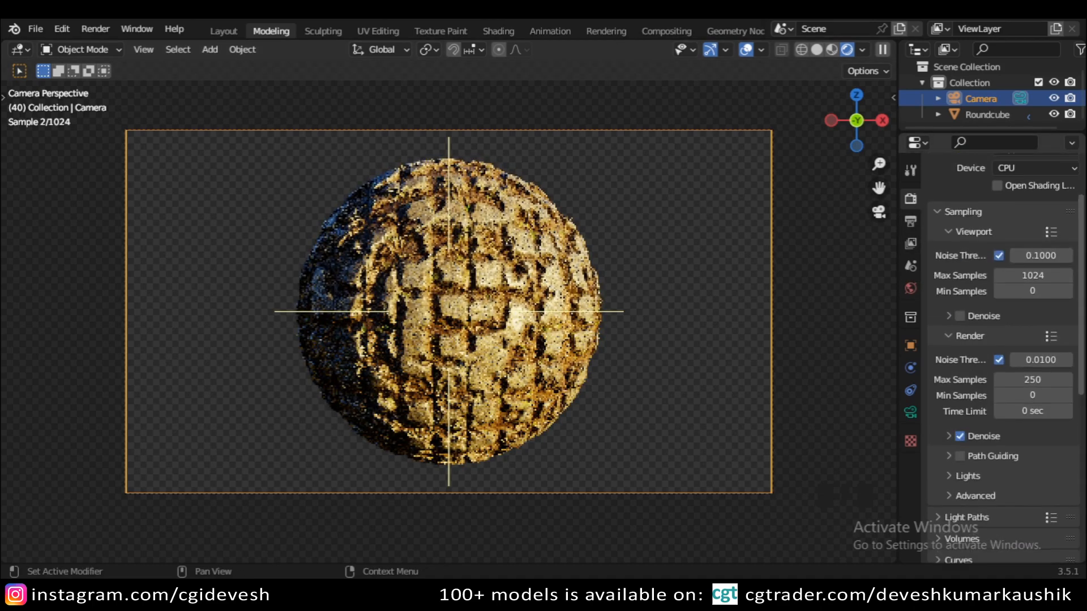
Turn off the transparent film background in the render settings and review the Look option in Color Management.
scroll(996, 340, down, 15)
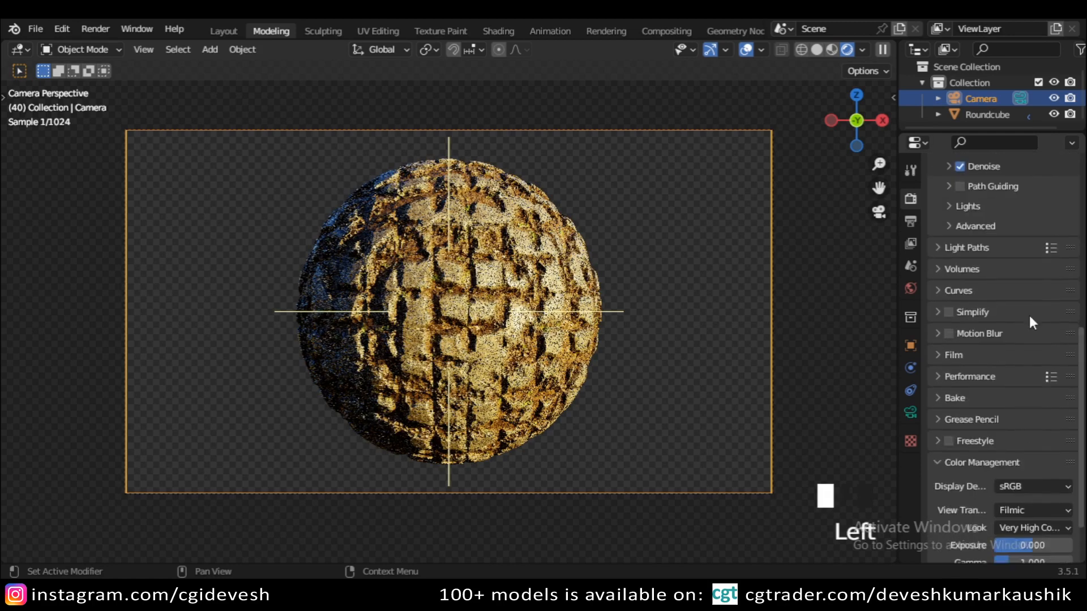
click(958, 355)
scroll(959, 362, down, 5)
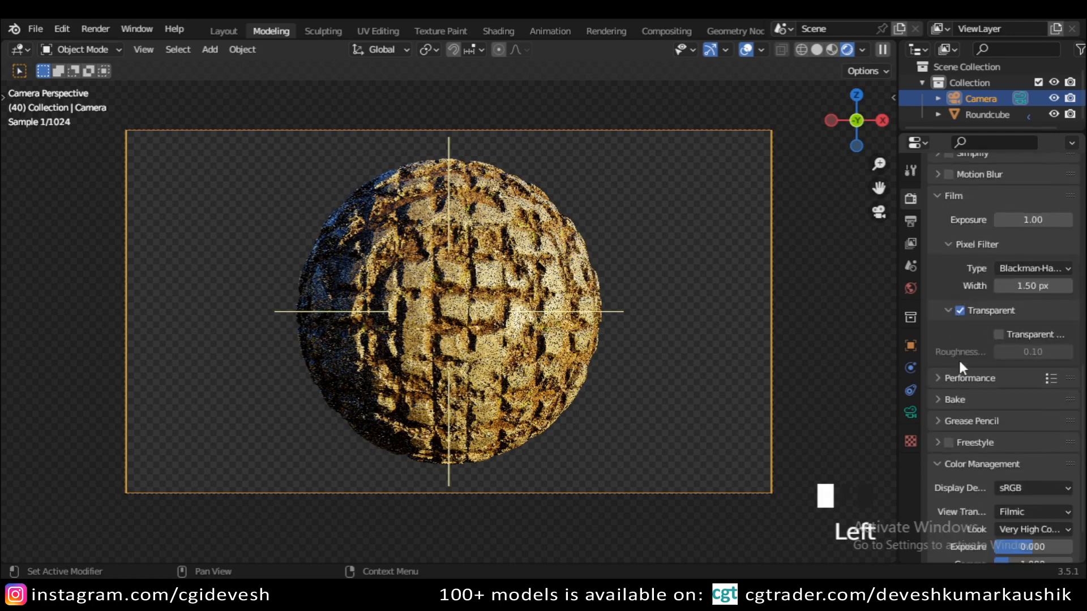
click(960, 310)
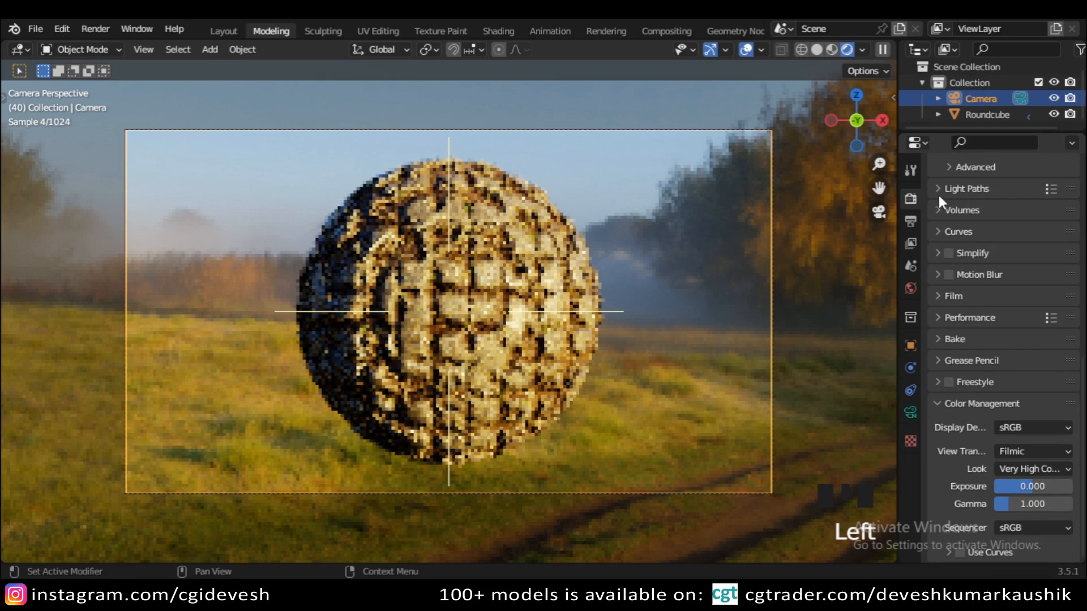
click(936, 209)
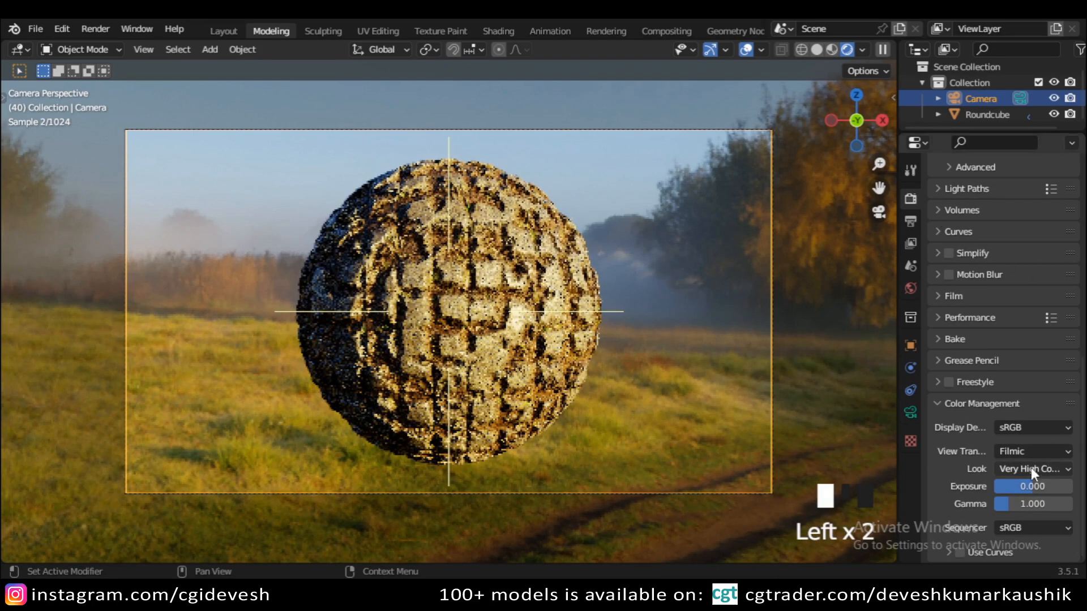
drag(1030, 468, 1024, 420)
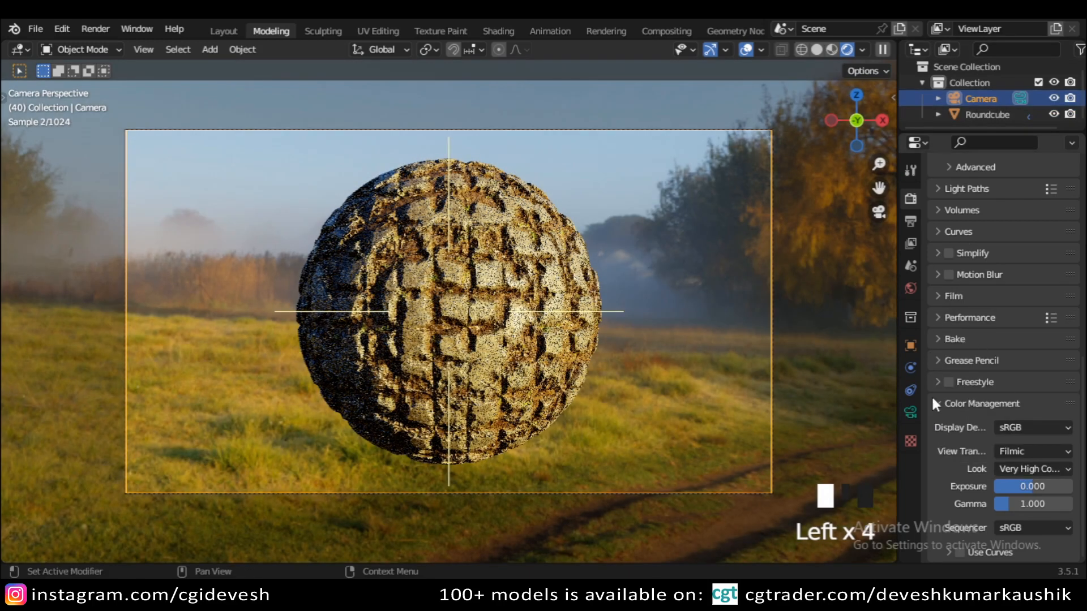
Turn on depth of field for the camera and set its viewport passepartout opacity to 1.000.
click(911, 412)
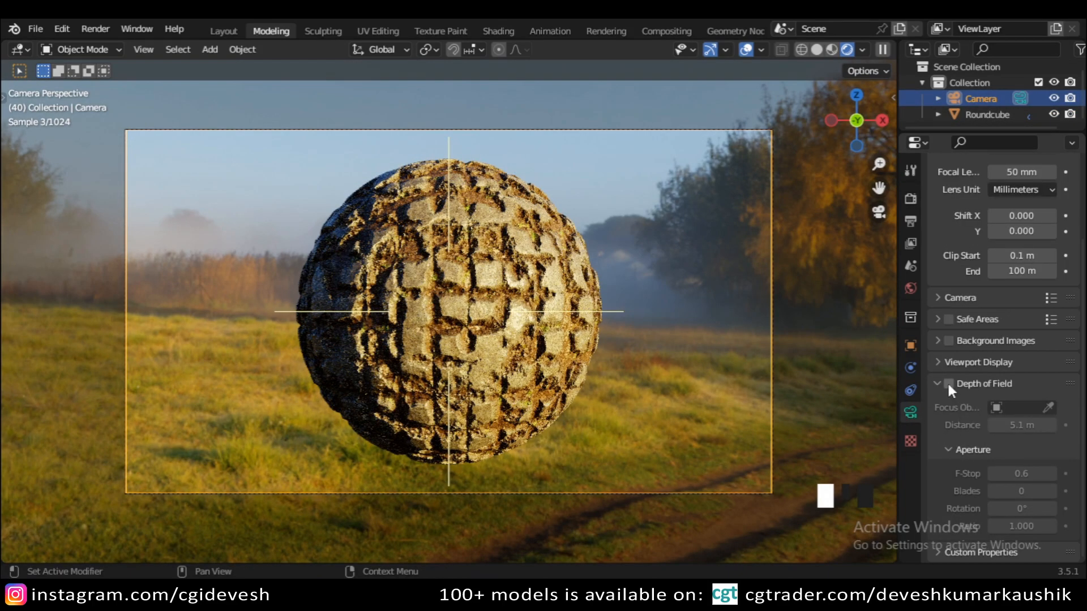
click(948, 384)
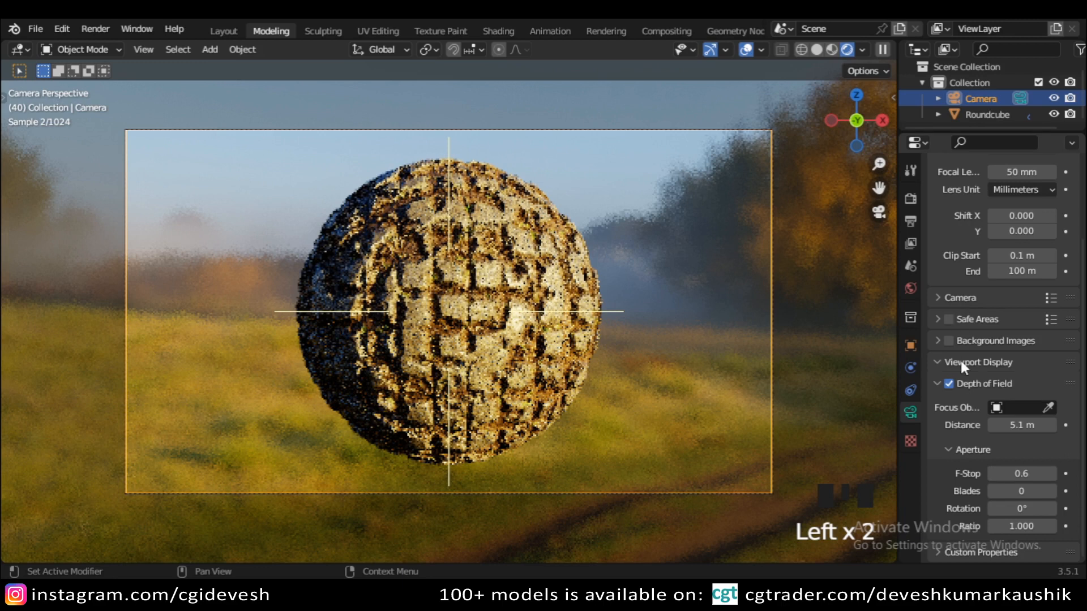
click(960, 361)
scroll(973, 376, down, 3)
drag(1026, 413, 1067, 414)
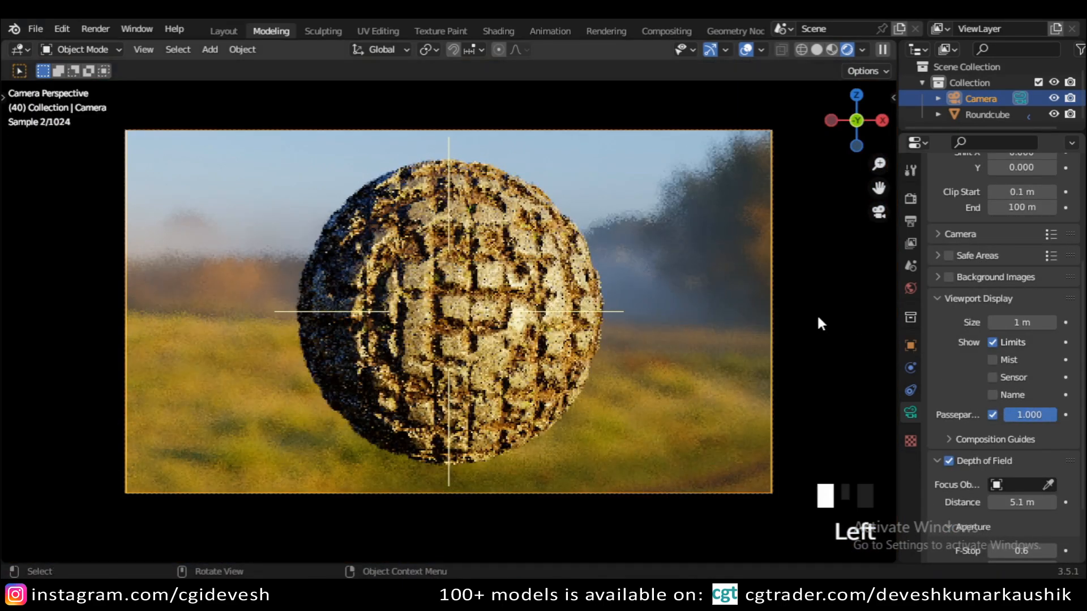
Enlarge the camera view of the sphere and hide the viewport overlays and gizmos.
scroll(819, 322, up, 3)
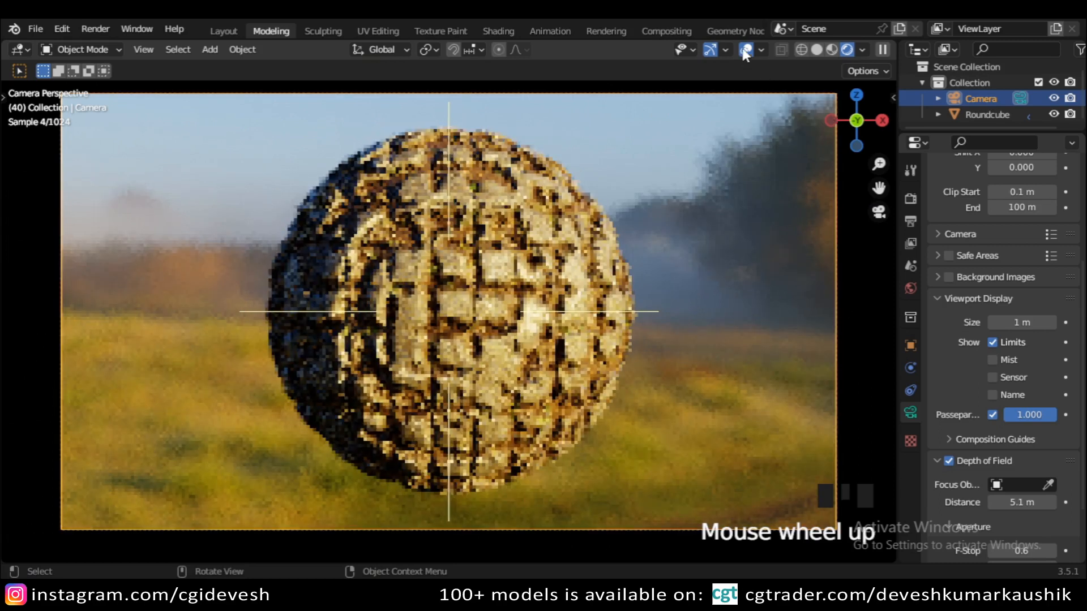
click(746, 49)
click(709, 49)
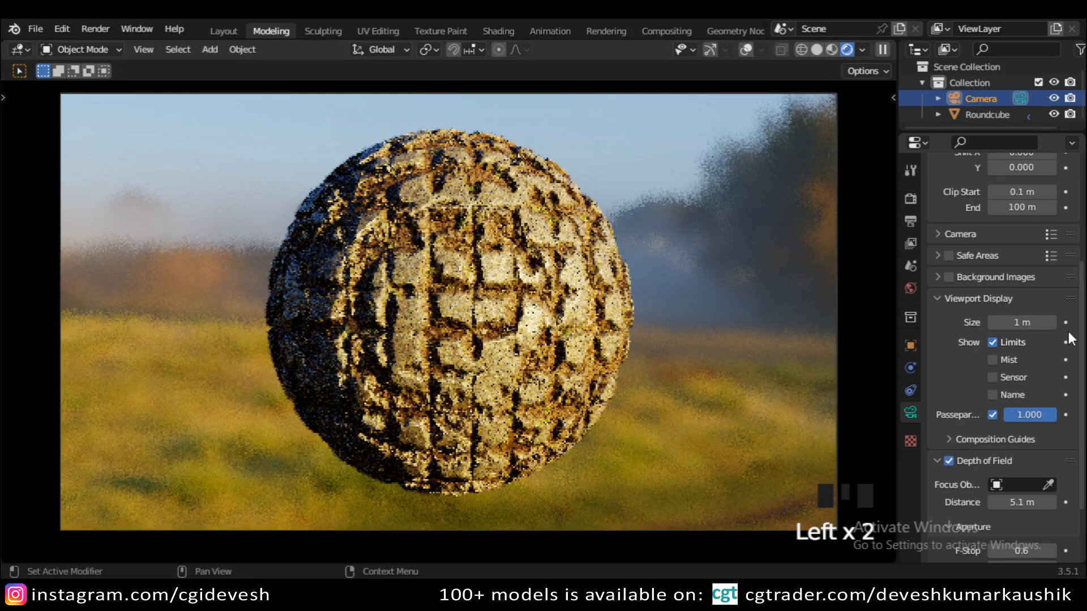